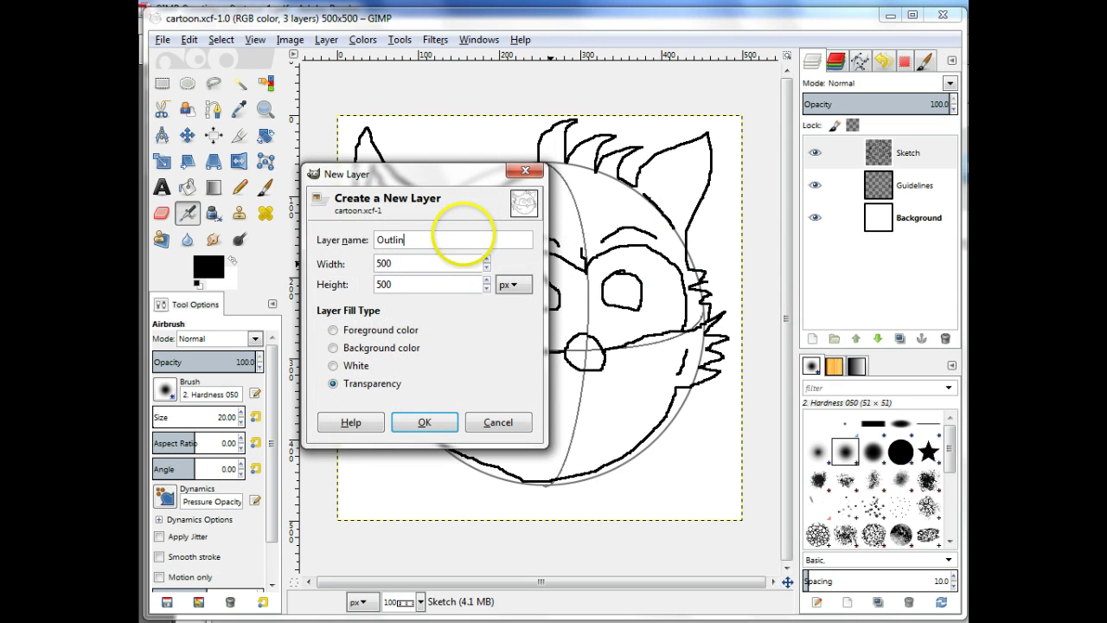
Create a transparent 500 × 500 px layer named Outline and hide the Guidelines layer.
click(413, 423)
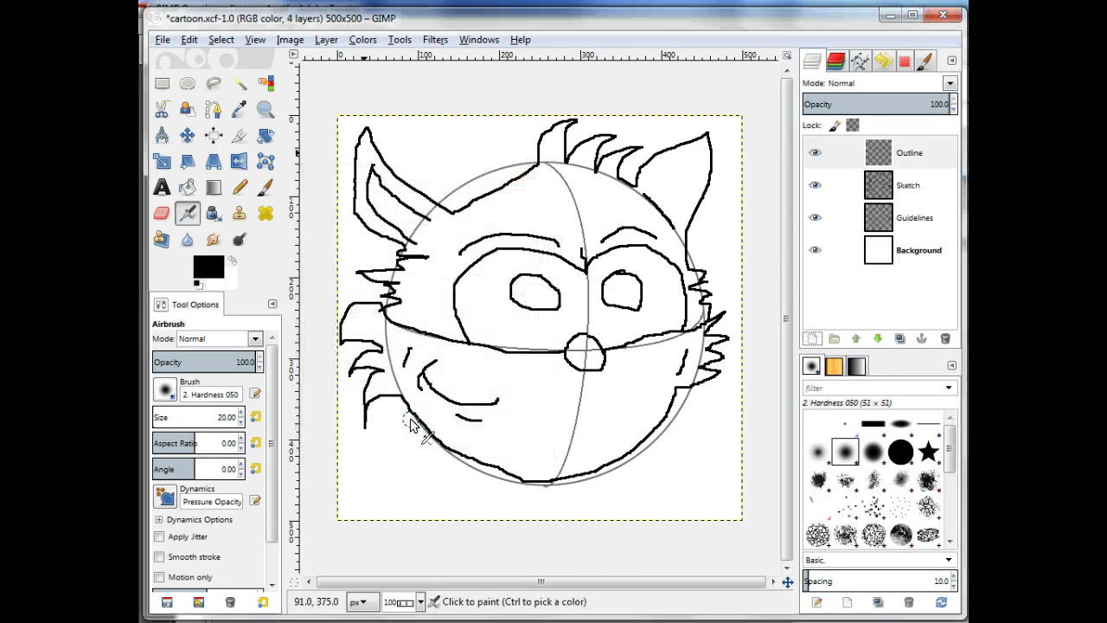
click(814, 219)
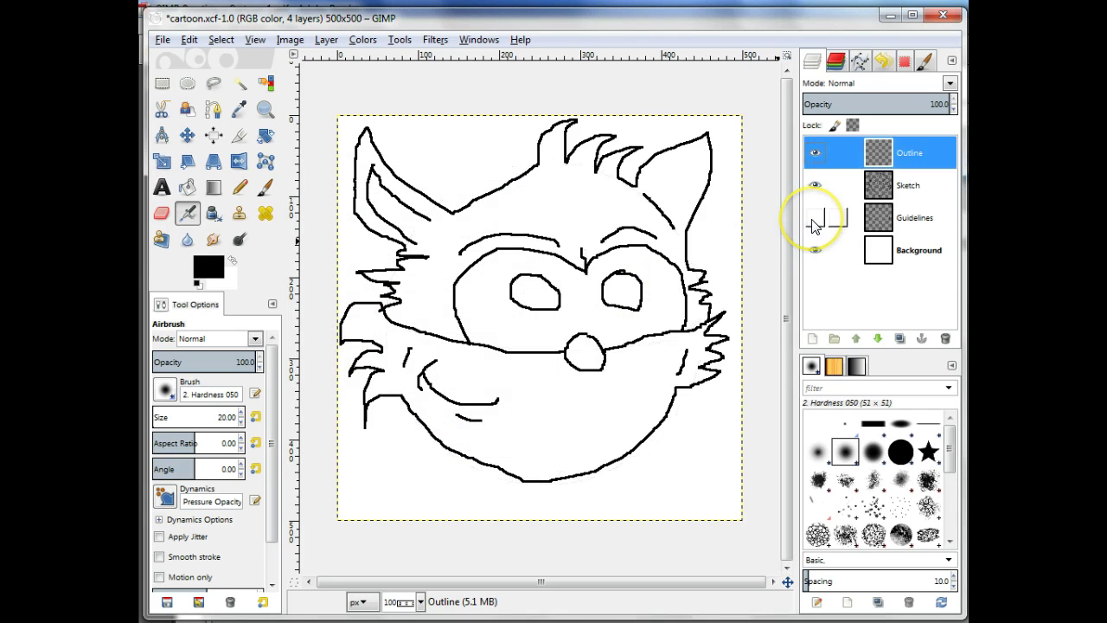
Lower the Sketch layer's opacity to about 46.
click(904, 182)
click(954, 110)
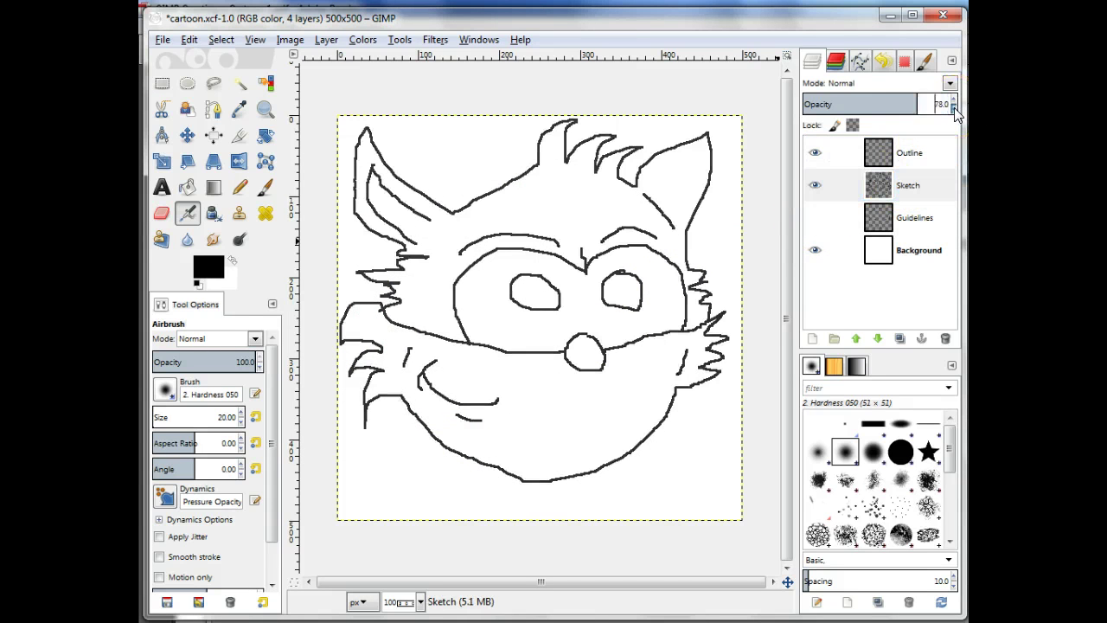
click(954, 108)
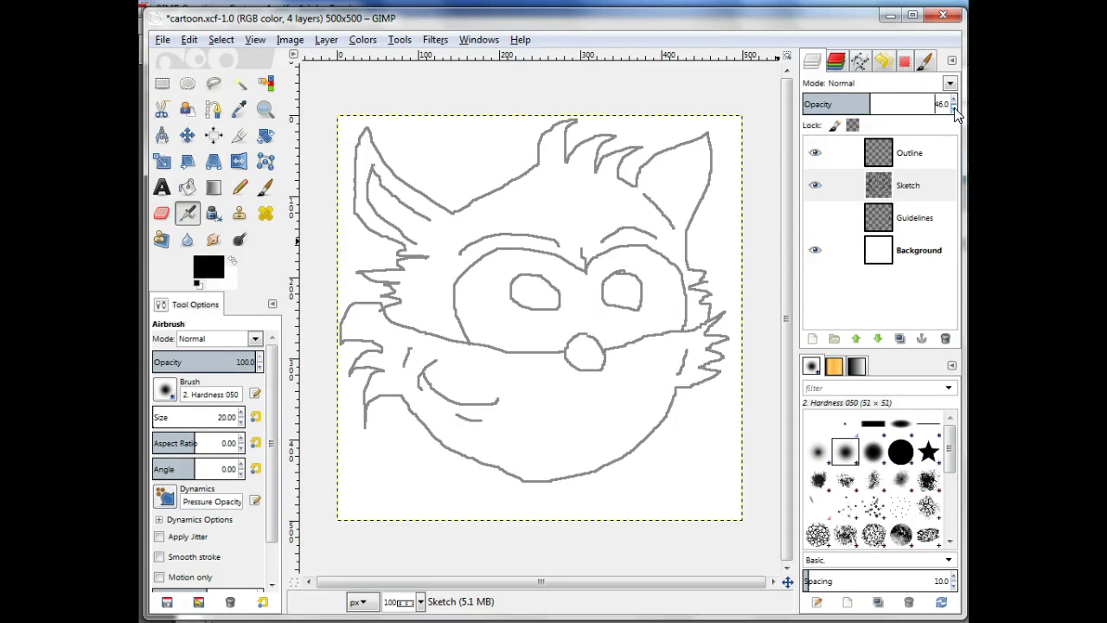
On the Outline layer, draw a two-anchor path between the ends of the jaw and bend it to follow the sketched chin.
click(919, 153)
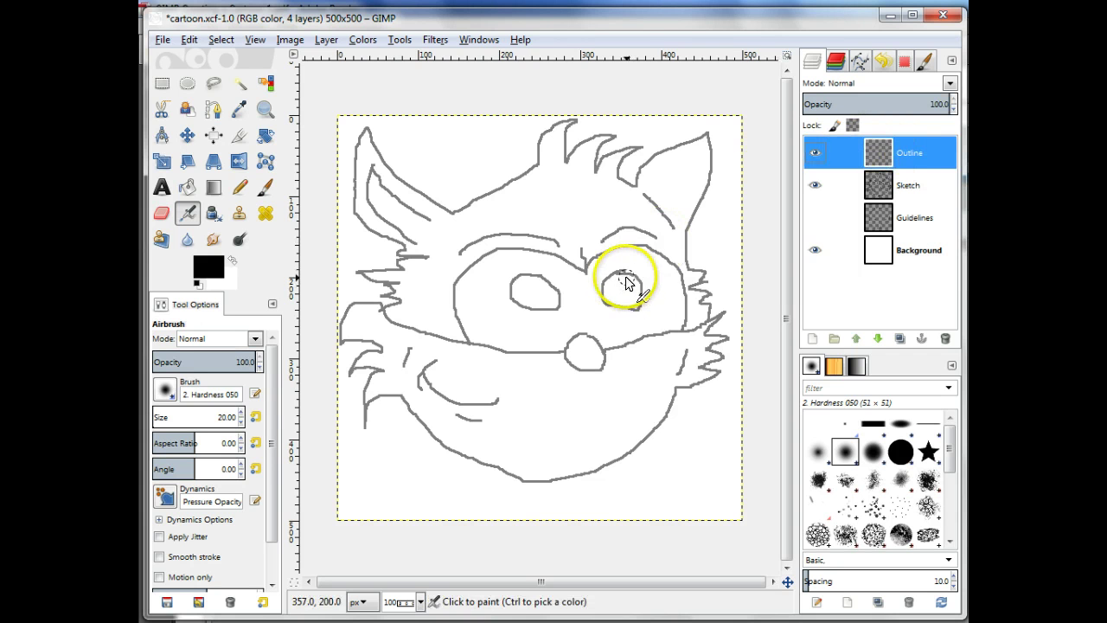
click(213, 111)
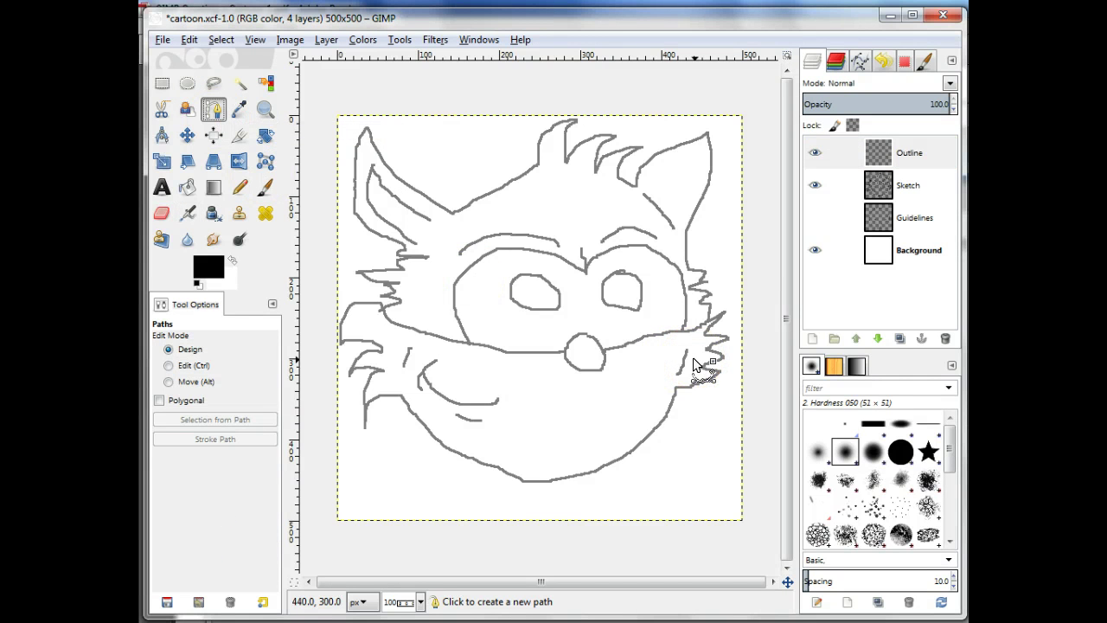
click(678, 390)
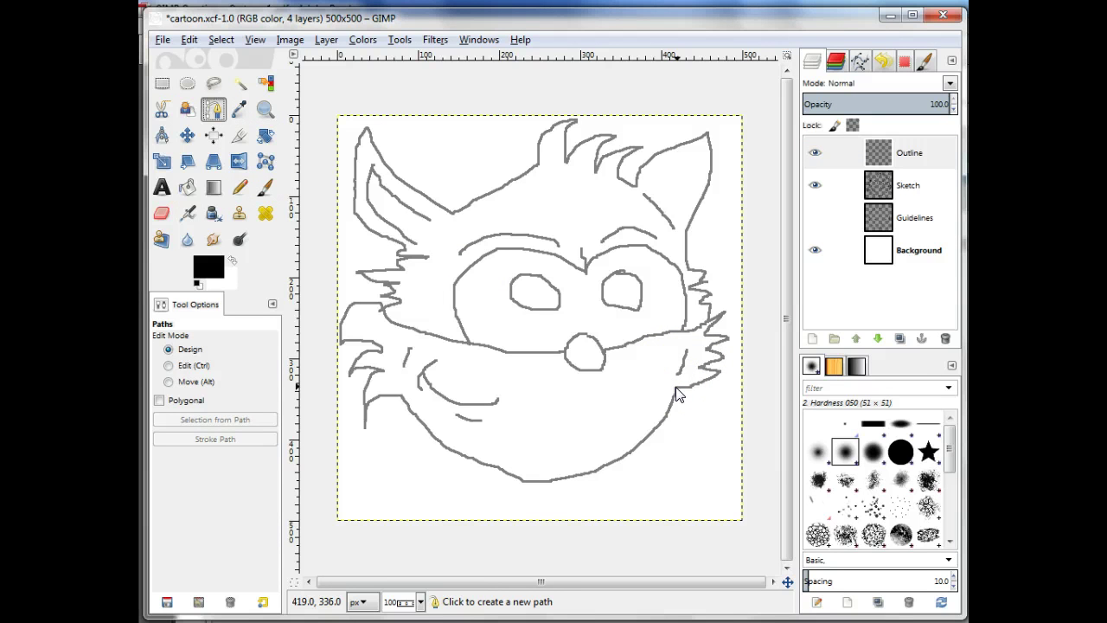
click(677, 387)
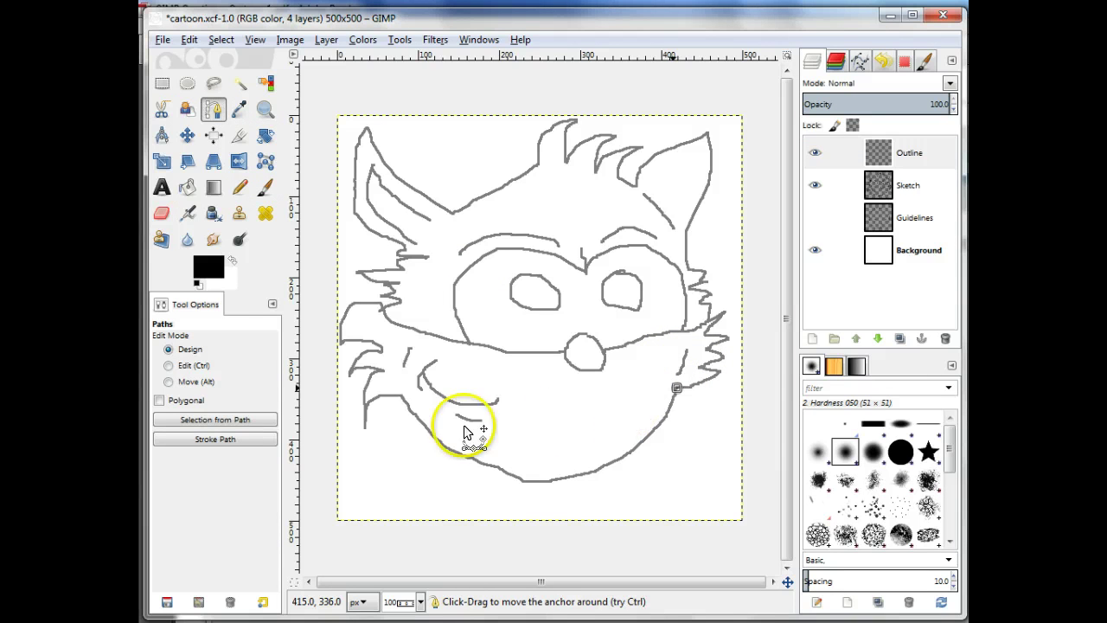
click(401, 398)
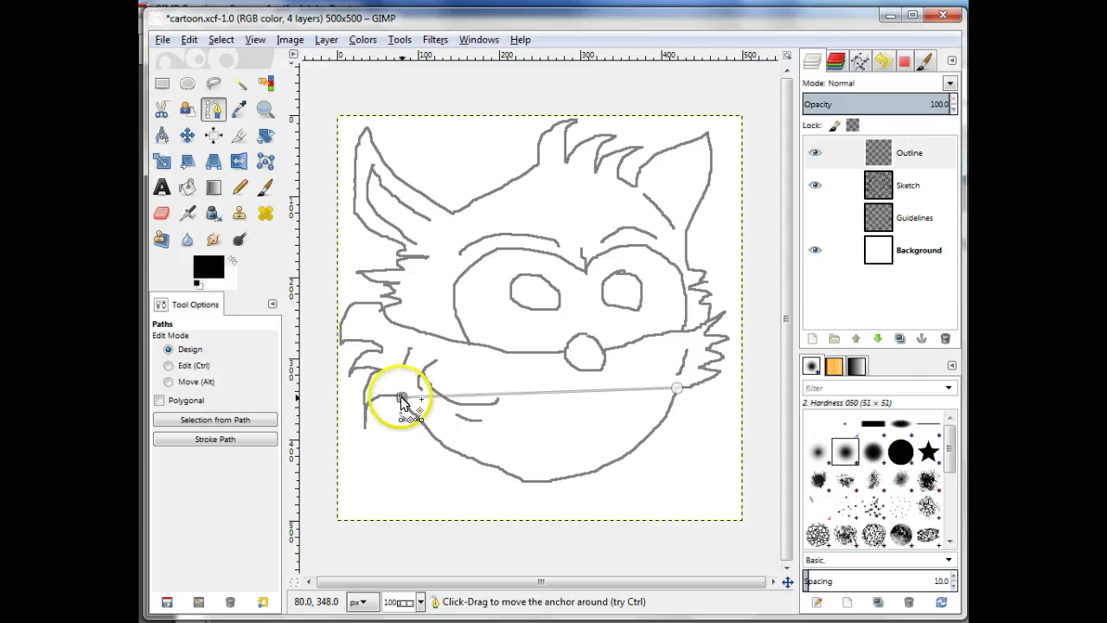
drag(535, 392, 533, 474)
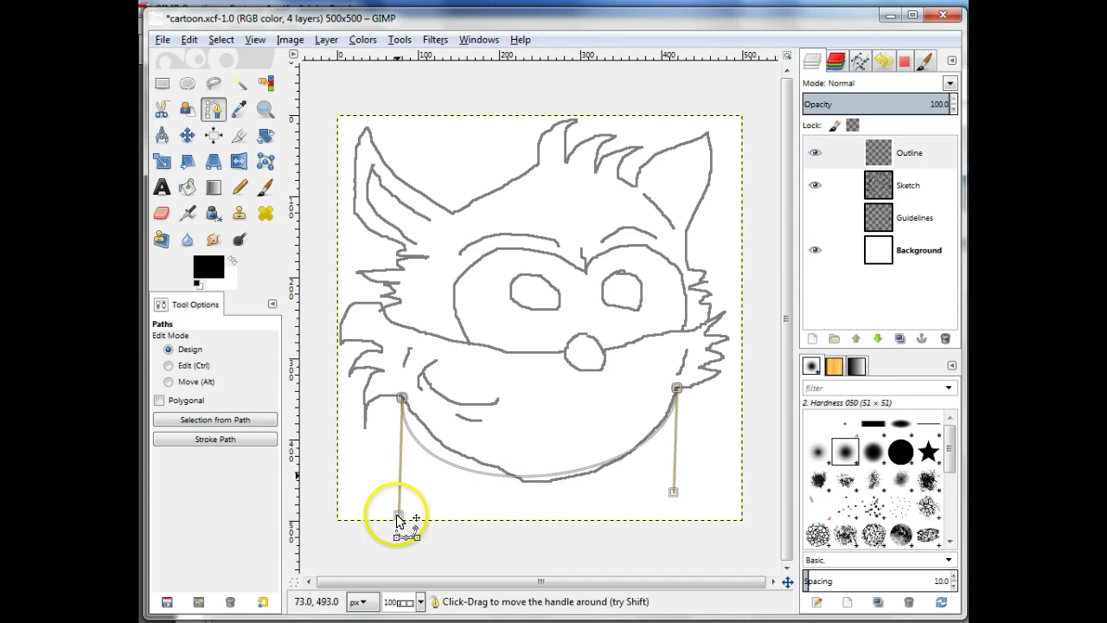
drag(398, 515, 427, 502)
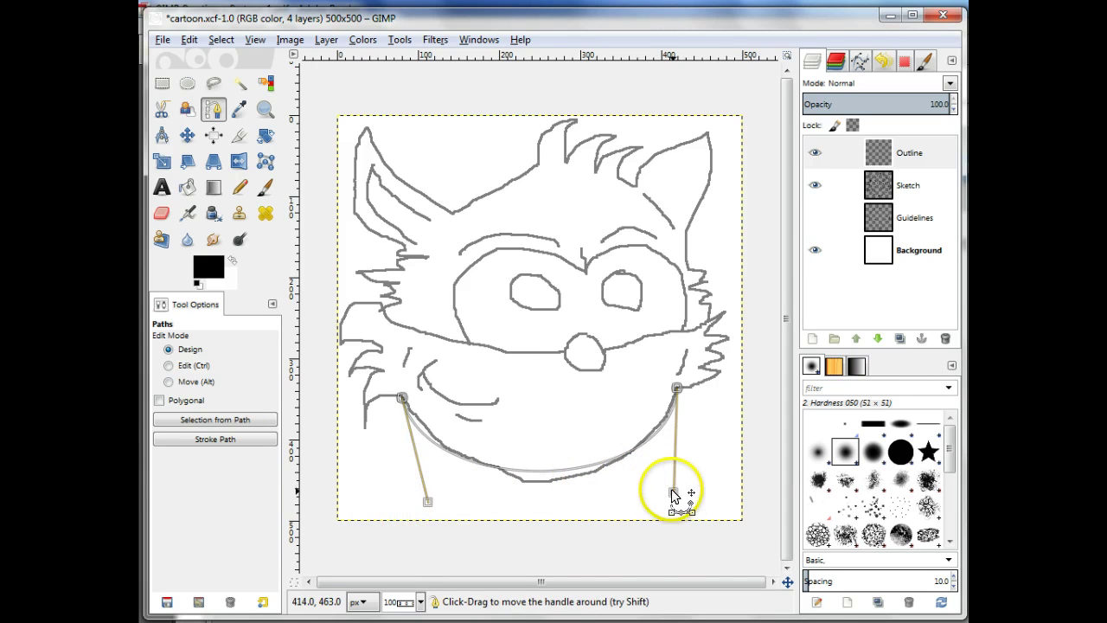
drag(673, 491, 636, 510)
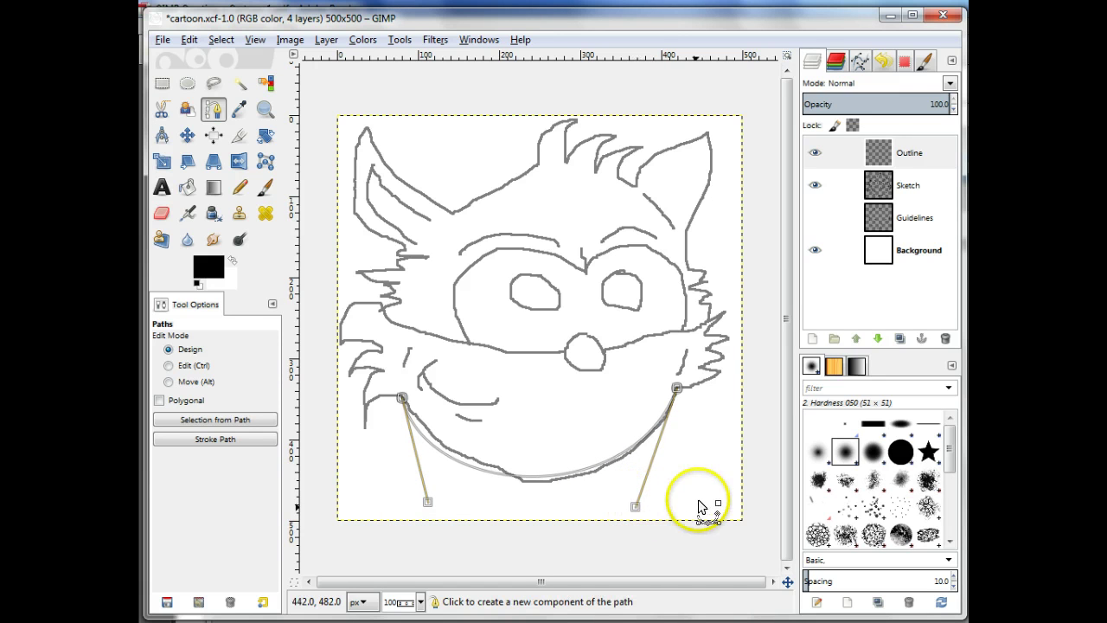
key(alt)
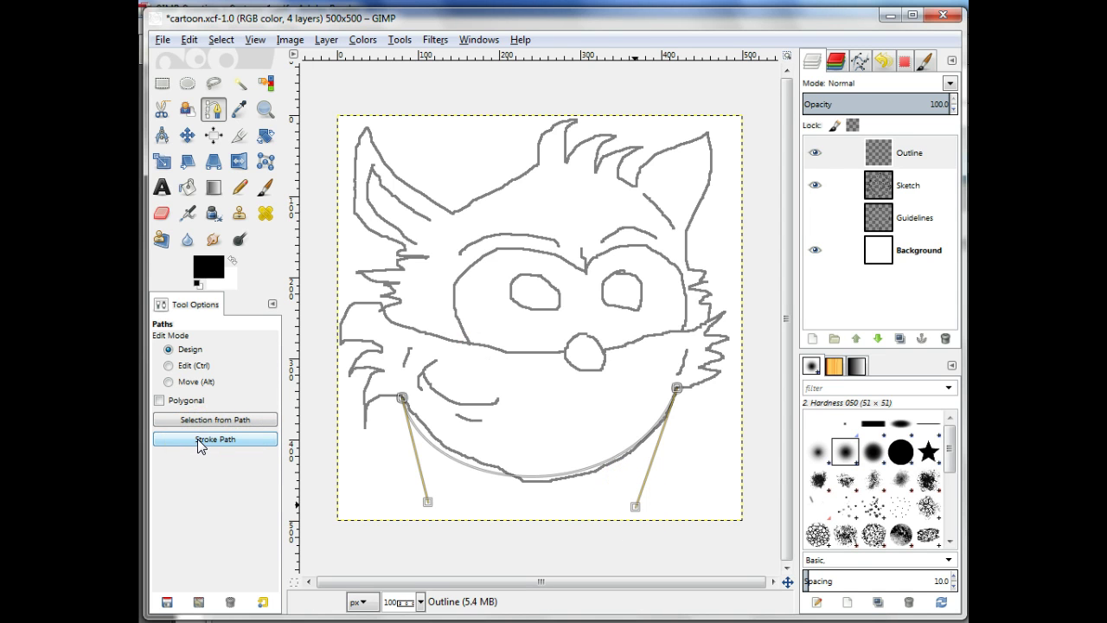
Stroke the chin path with a solid line 2 px wide and antialiasing turned off.
click(197, 438)
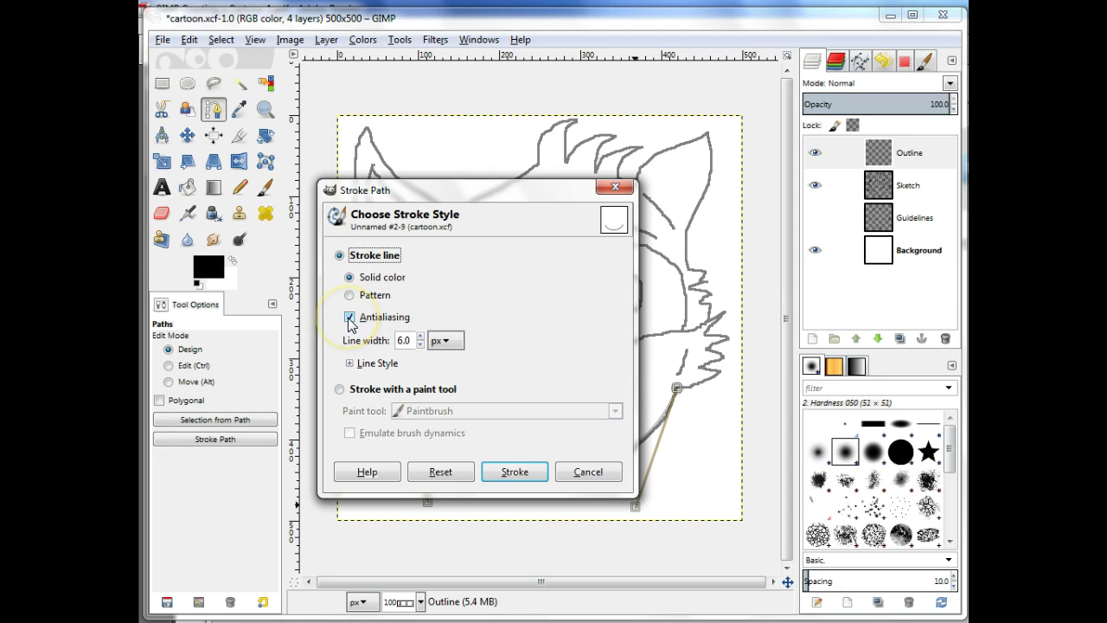
click(419, 344)
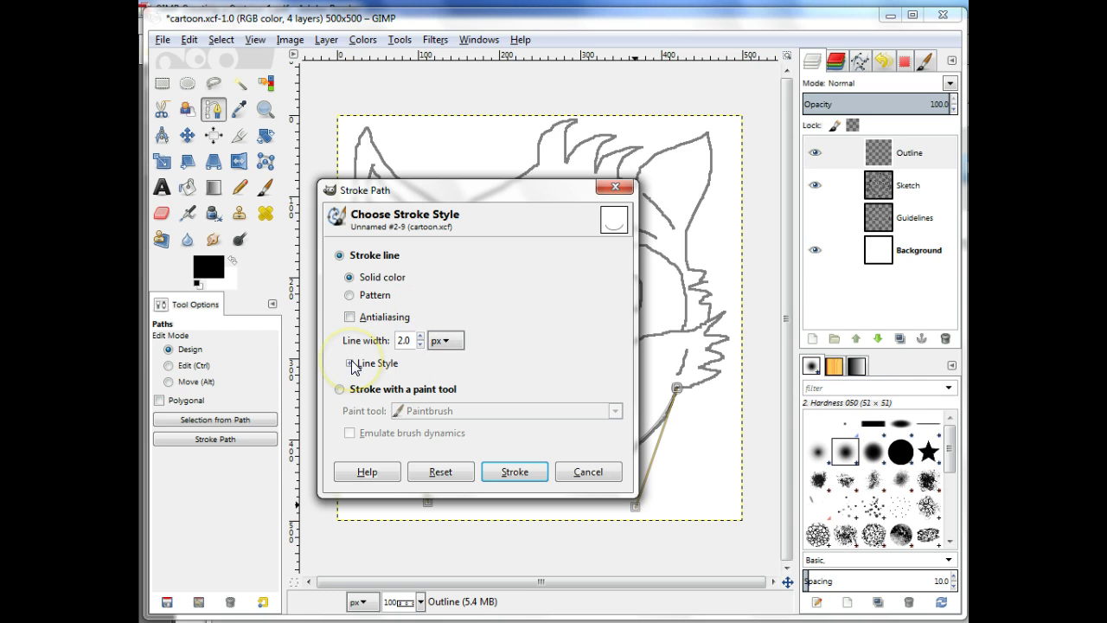
click(506, 474)
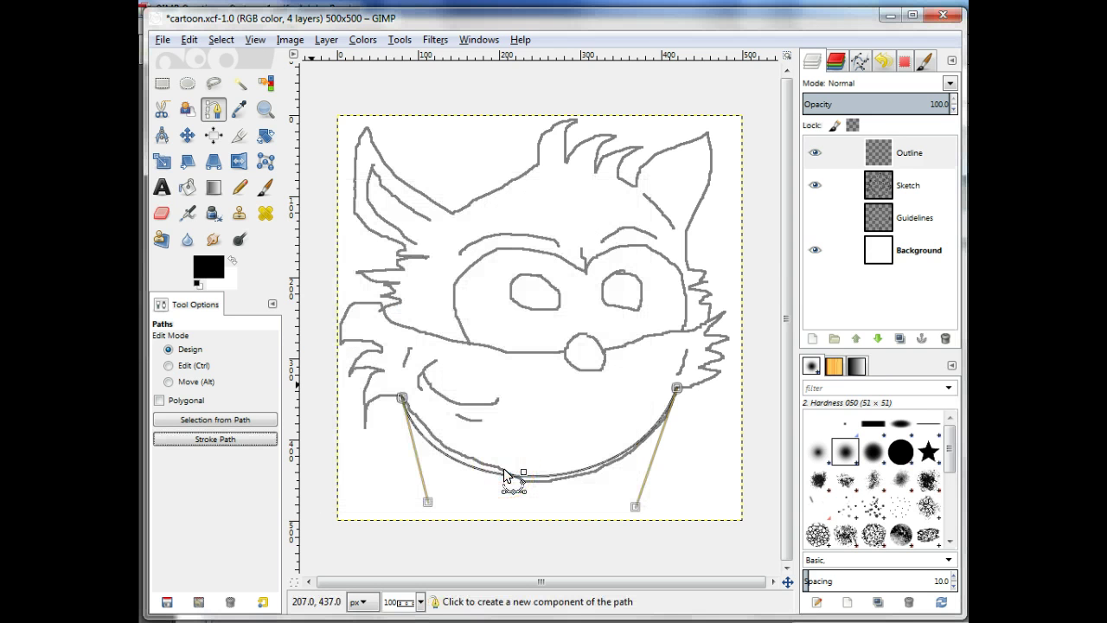
Start a new path along the left ear's inner edge from tip to base, curve it, and stroke it with a 2 px solid line.
click(187, 134)
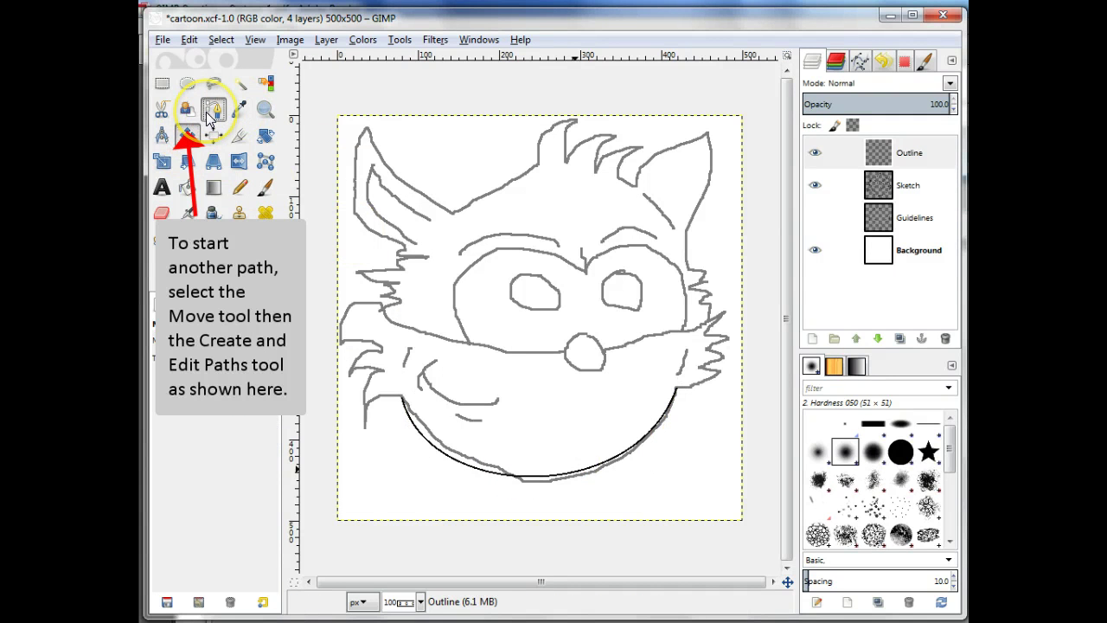
click(212, 111)
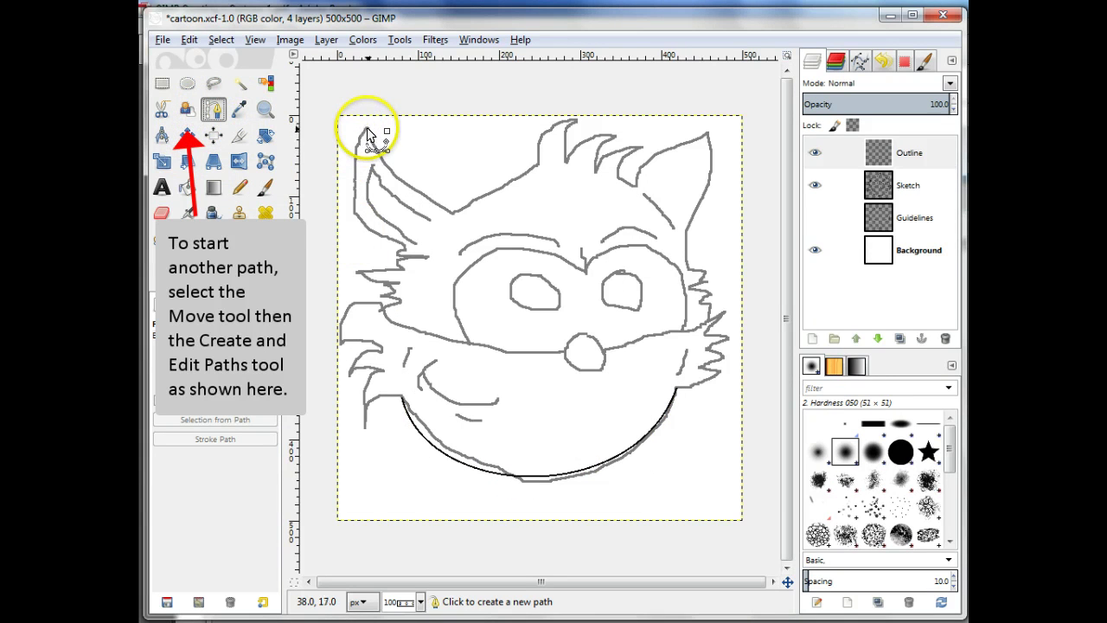
click(368, 129)
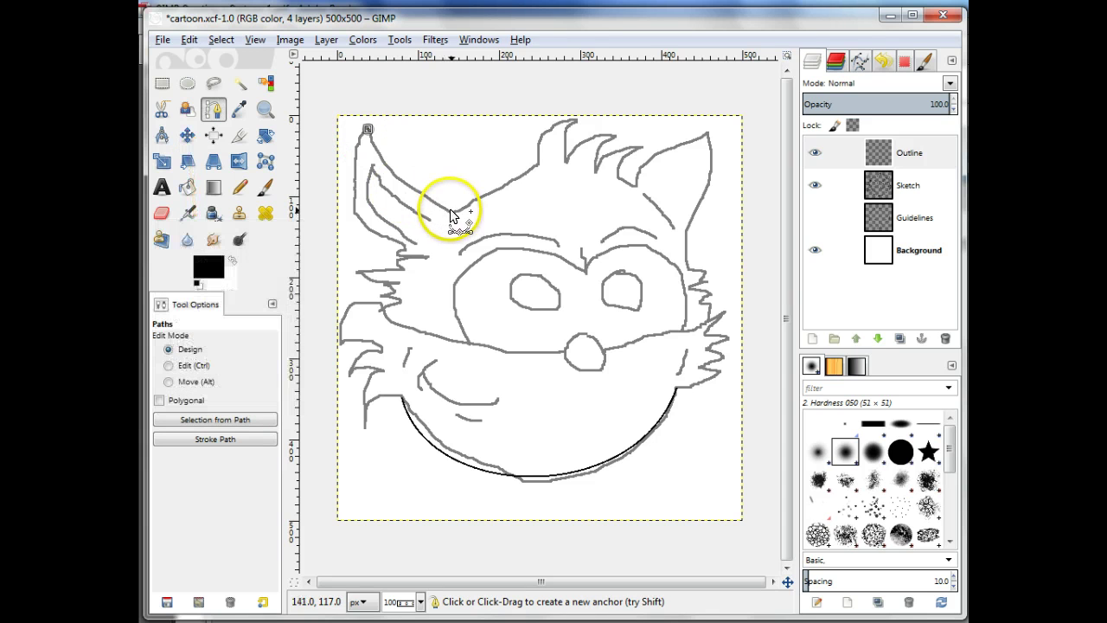
click(450, 212)
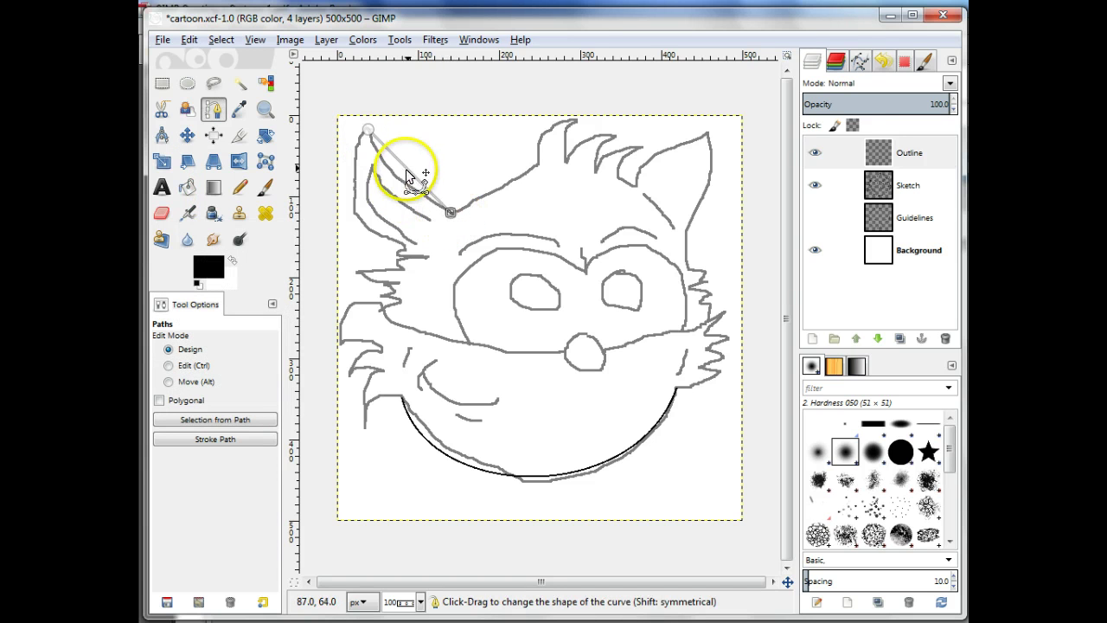
drag(410, 173, 396, 178)
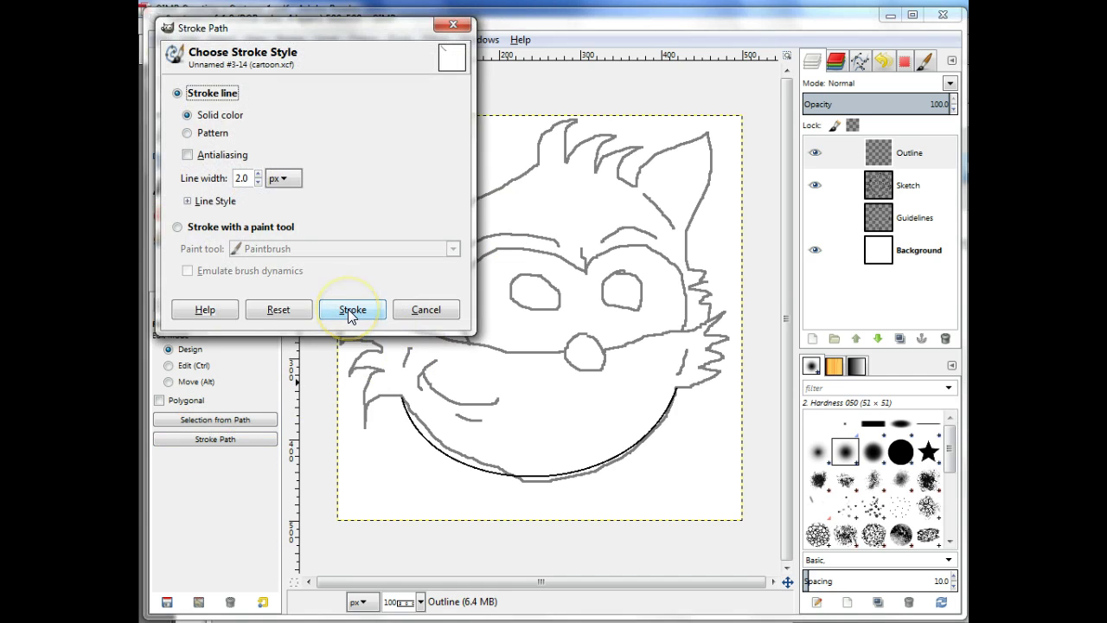
click(348, 309)
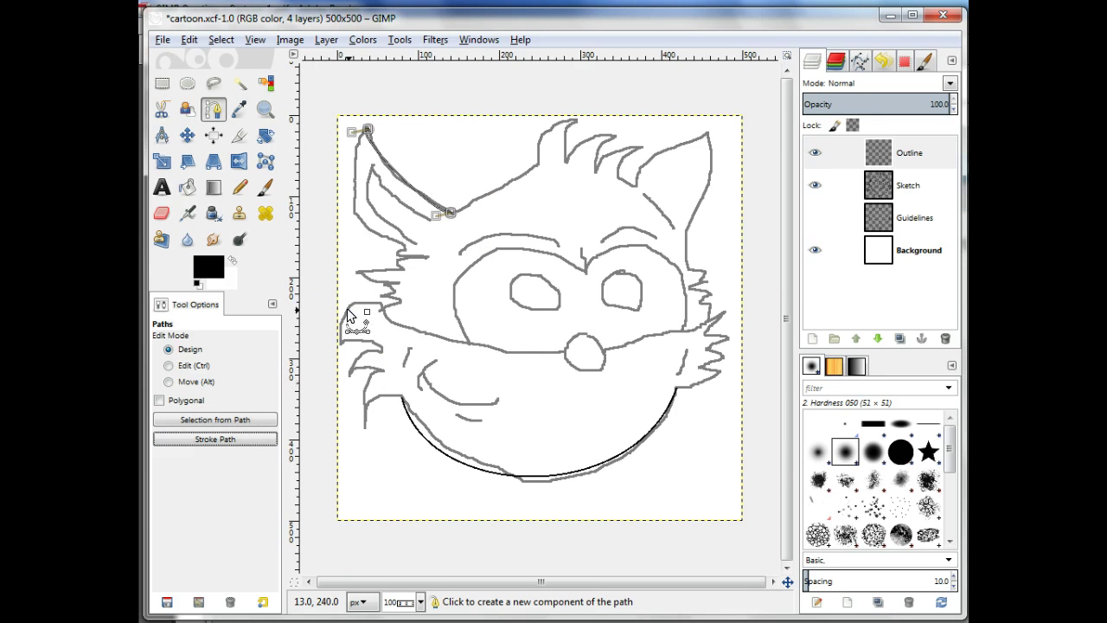
Place a three-anchor path from the chin line's left end to the lowest cheek-fur tip and up to the next notch.
click(265, 109)
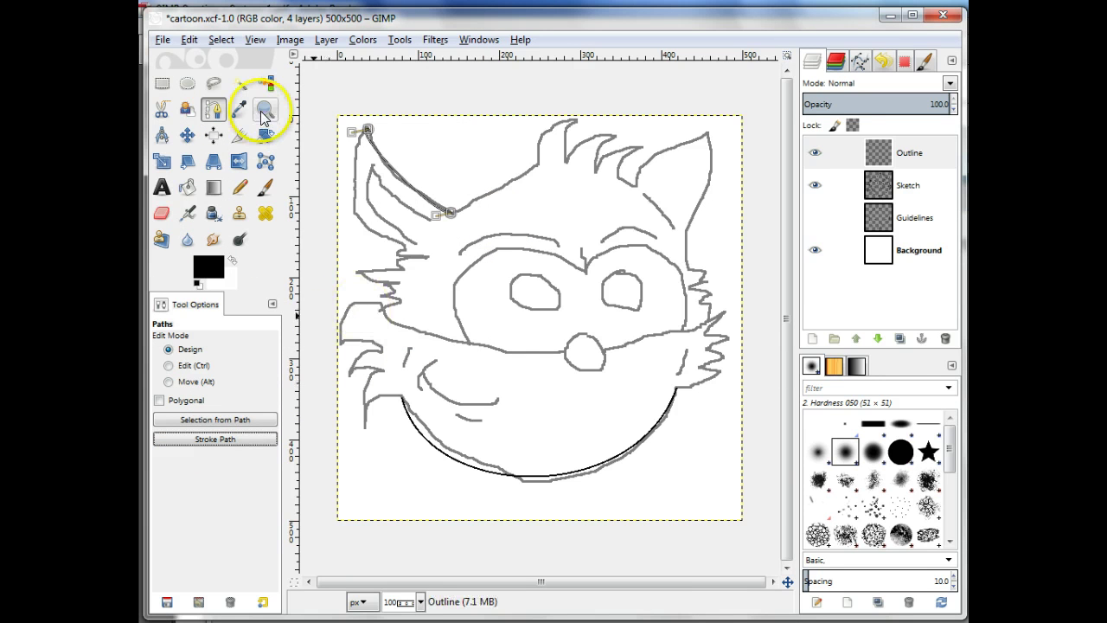
drag(343, 354, 420, 443)
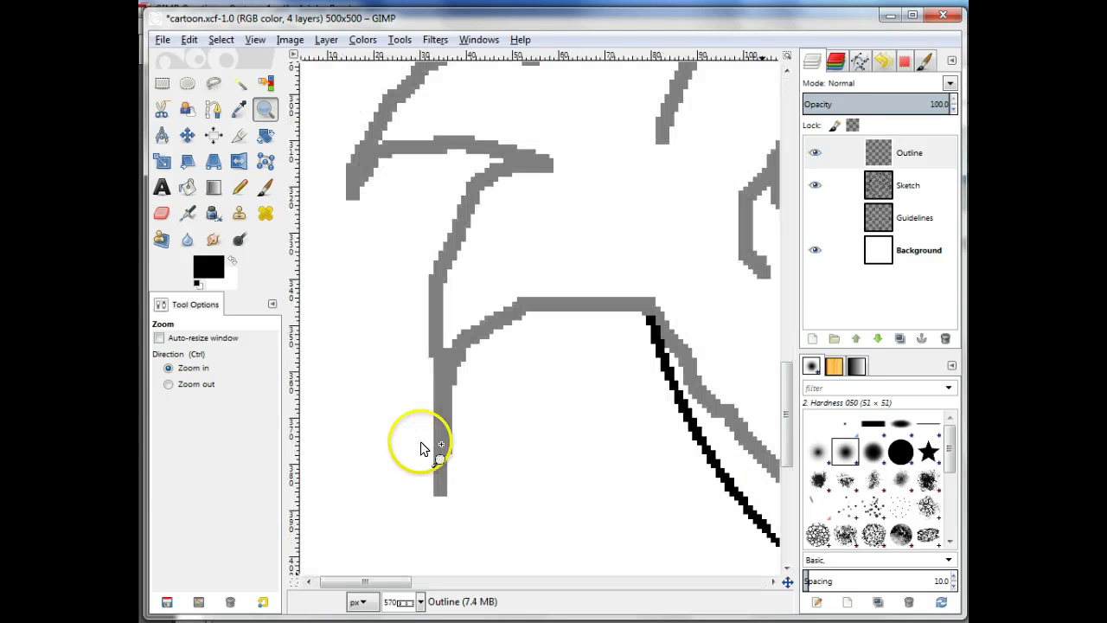
click(211, 120)
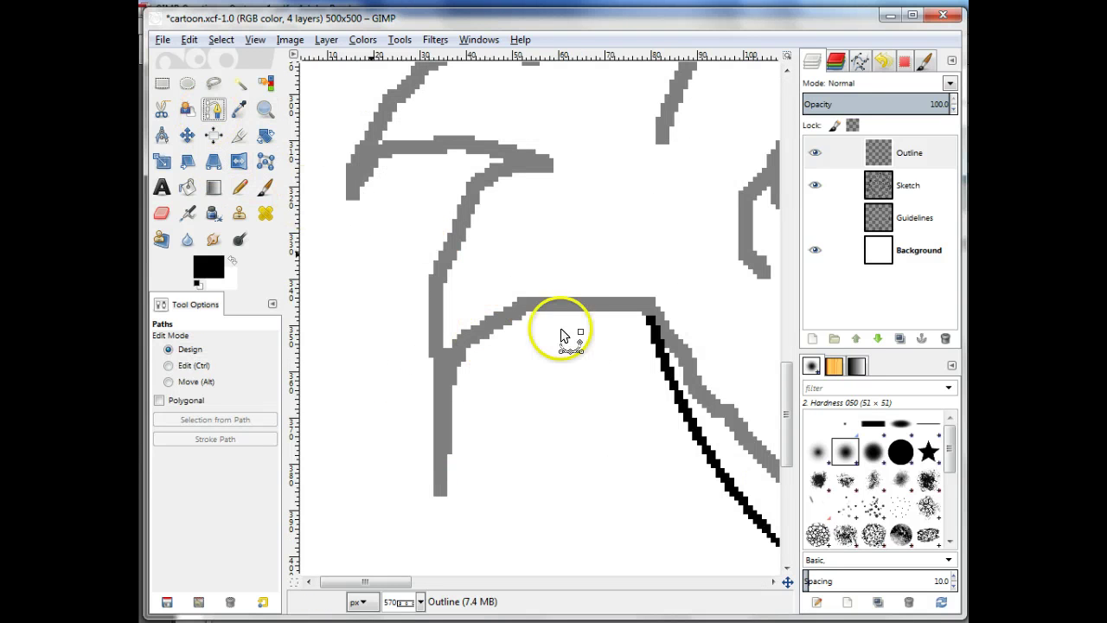
click(647, 317)
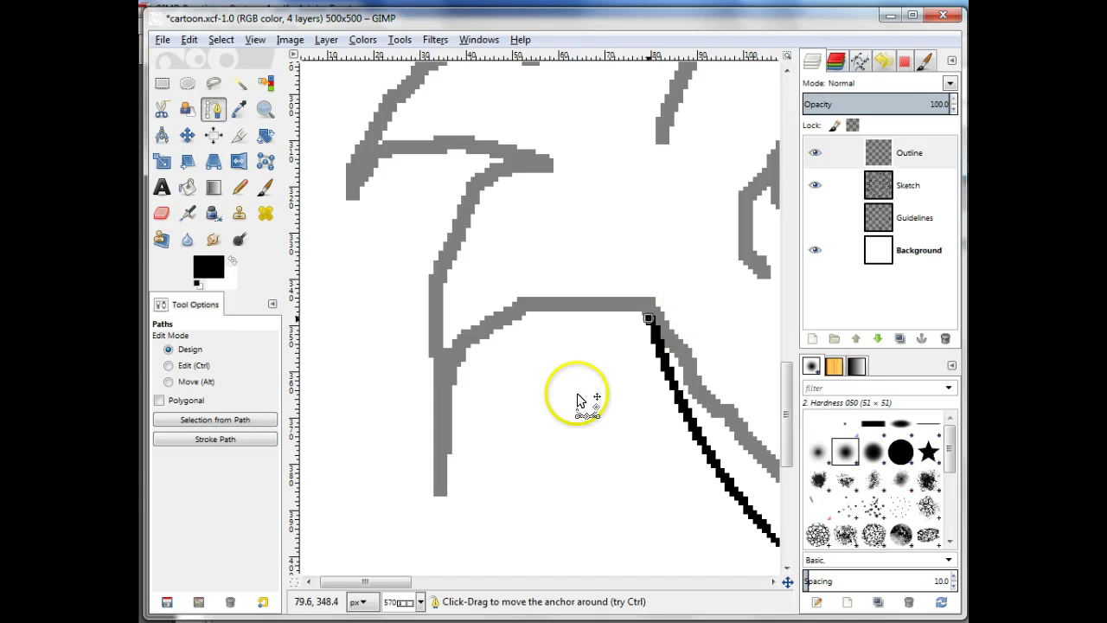
click(441, 491)
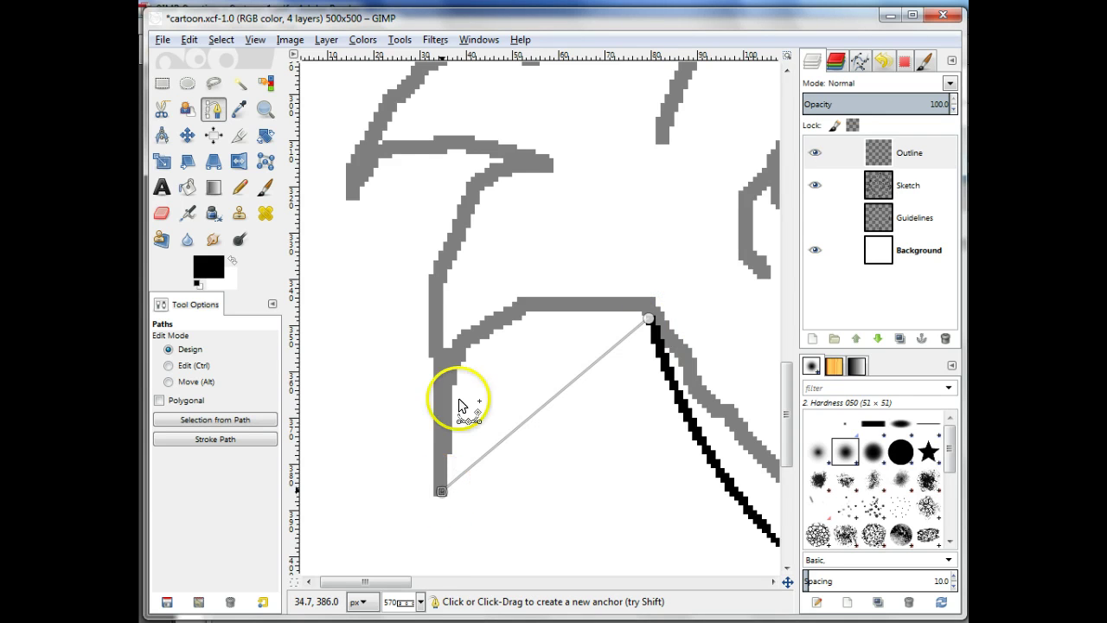
click(546, 164)
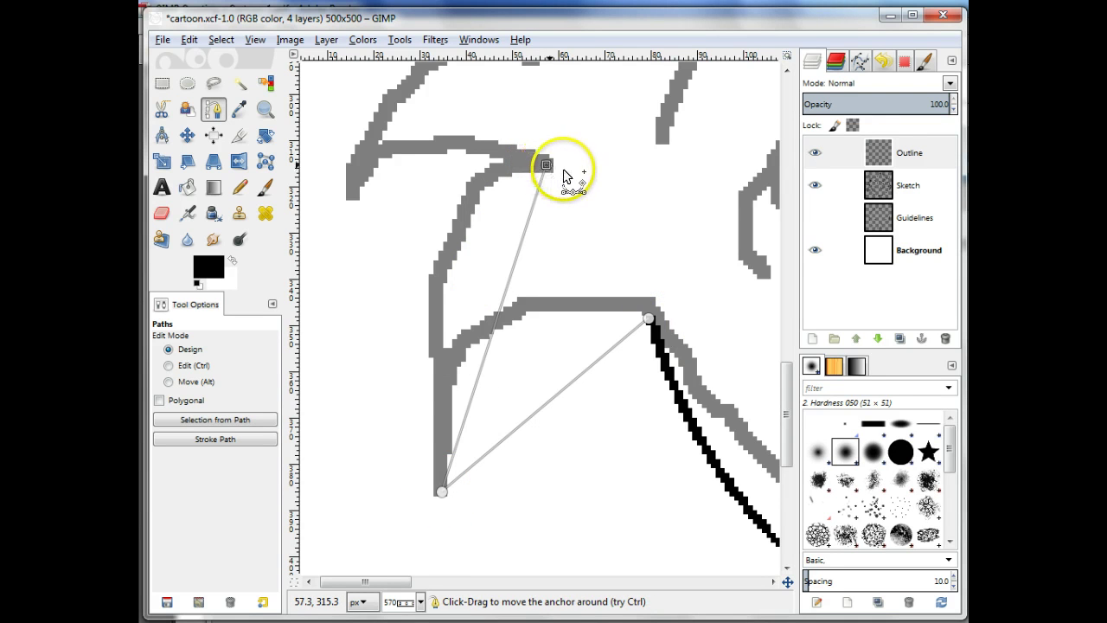
Bend both segments of the lowest cheek-fur path and adjust their curve handles to approximate the sketched tuft.
key(alt)
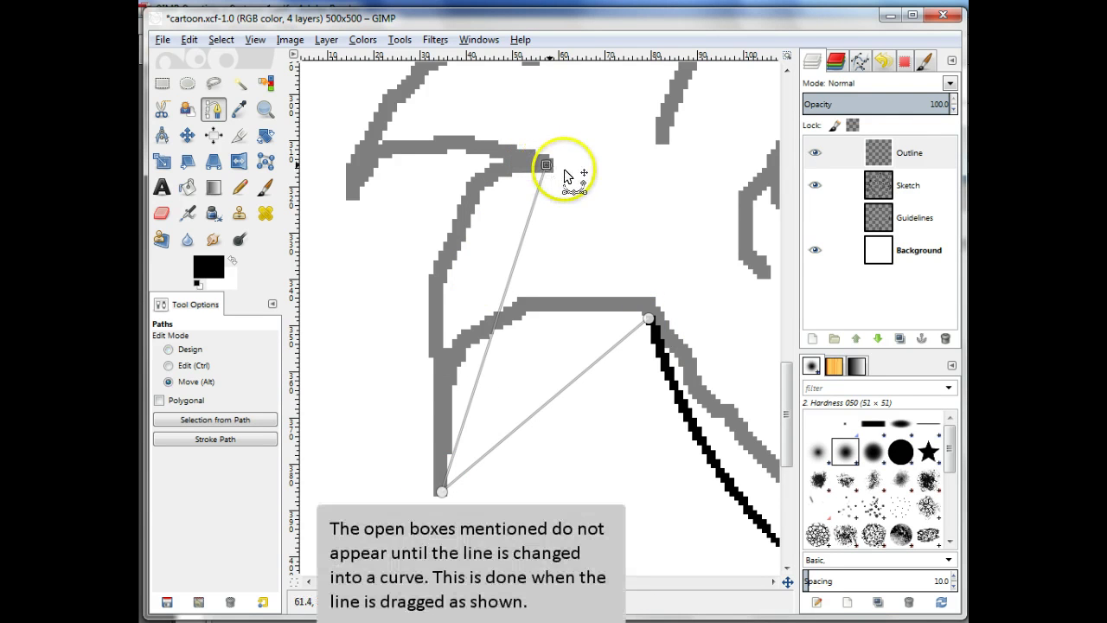
click(648, 319)
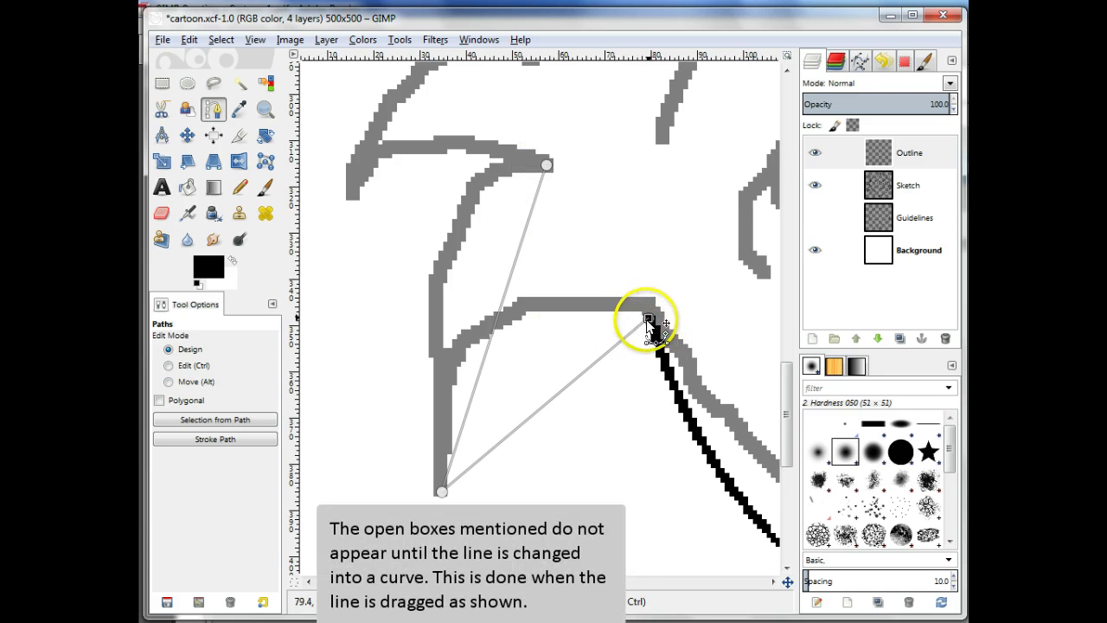
mouse_move(647, 319)
mouse_down()
mouse_move(620, 315)
mouse_move(650, 320)
mouse_up()
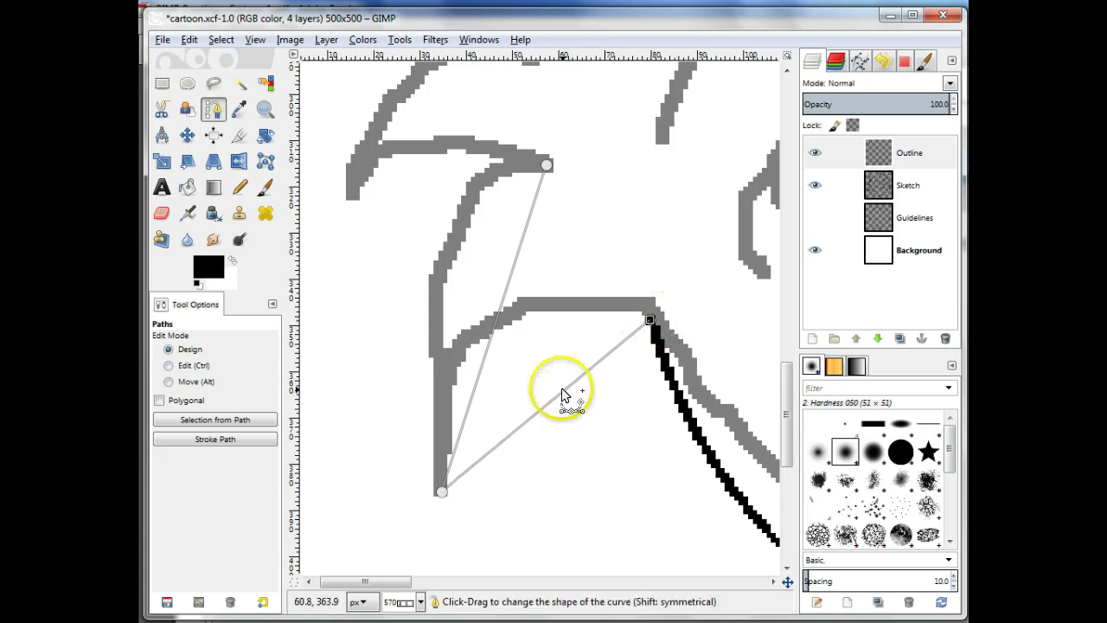
drag(562, 396, 467, 281)
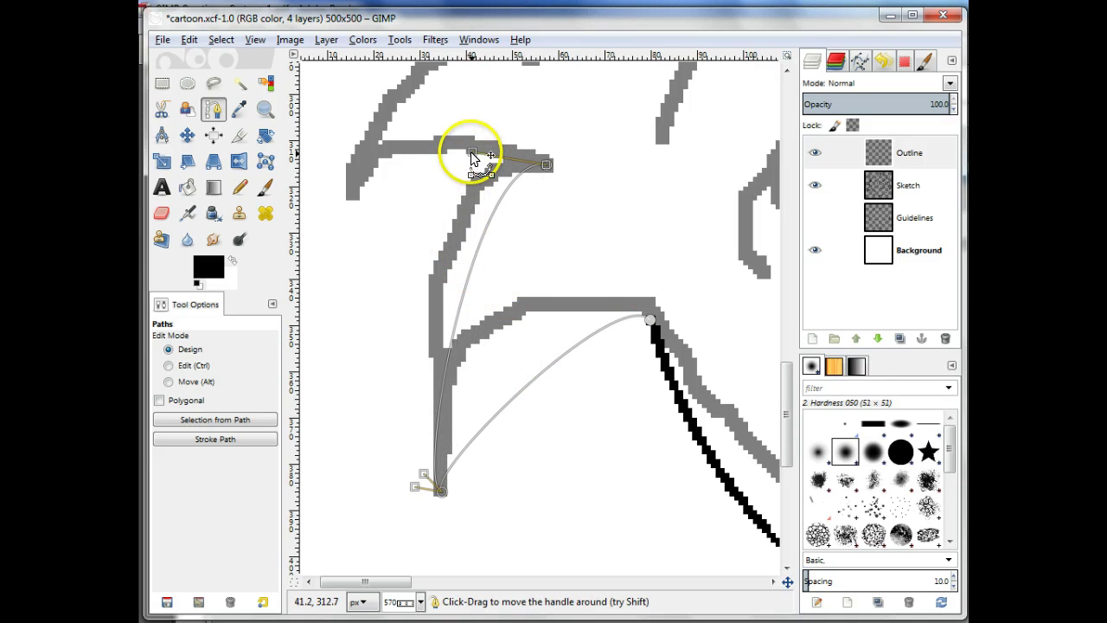
drag(470, 155, 435, 204)
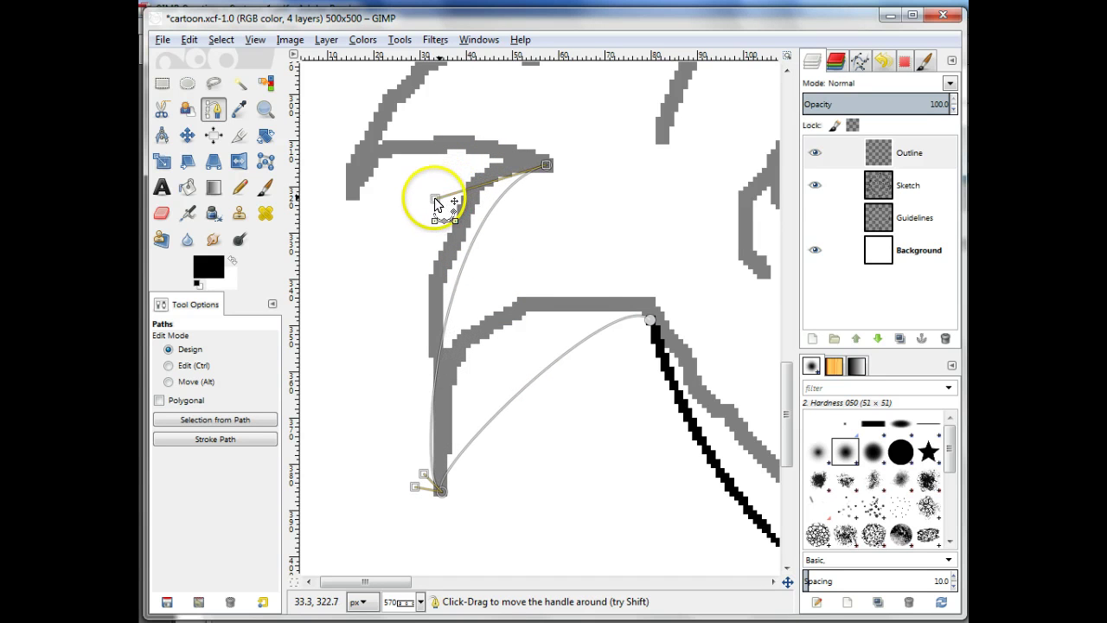
drag(423, 473, 453, 396)
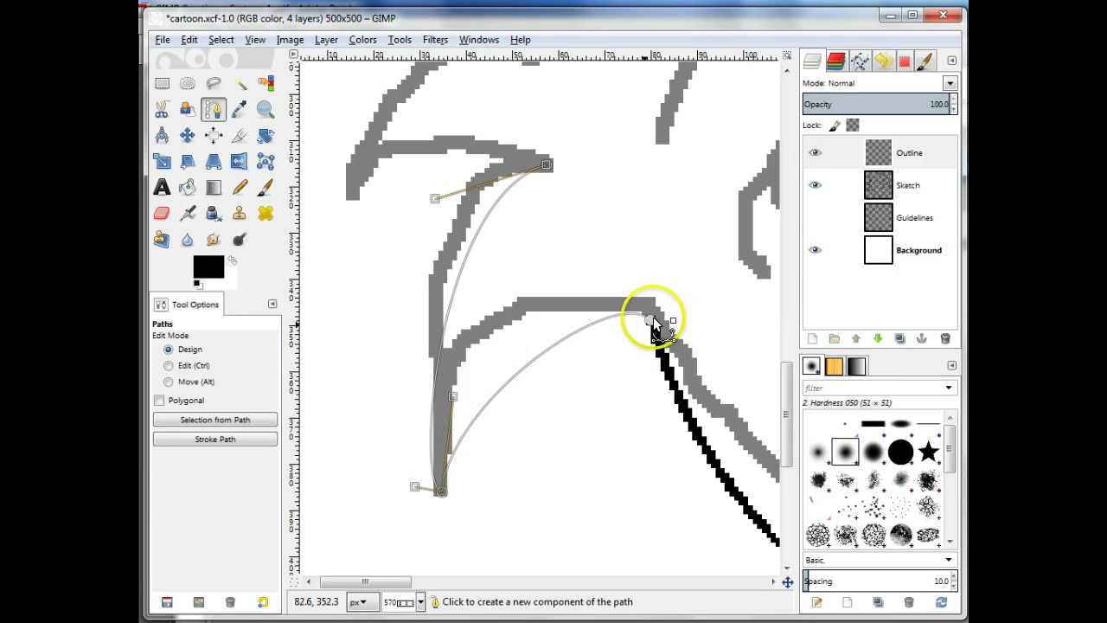
click(650, 319)
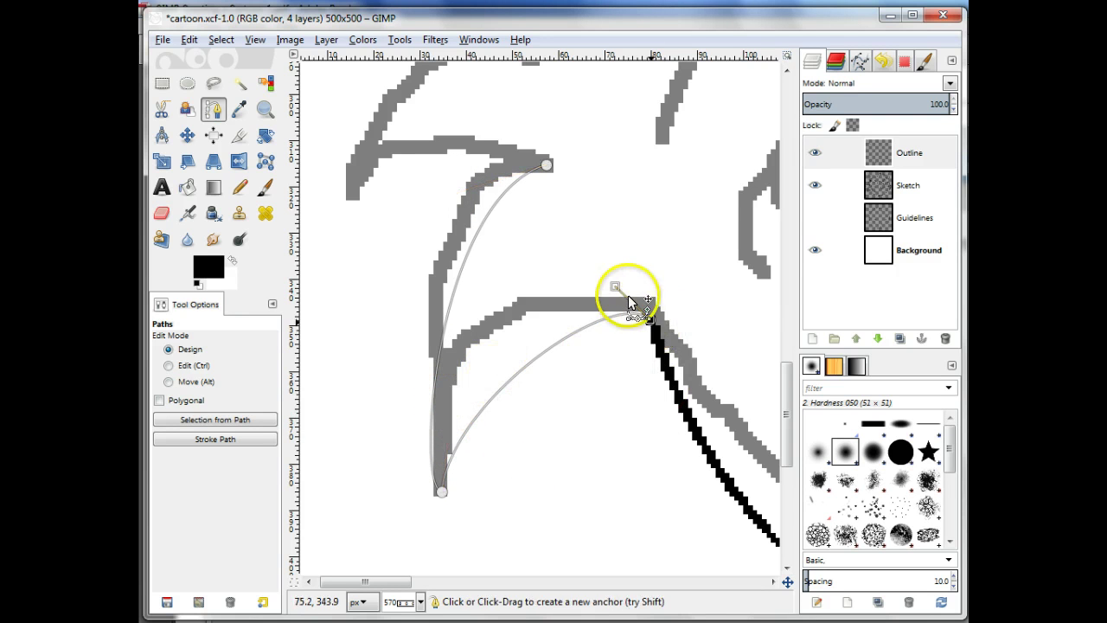
drag(614, 286, 600, 257)
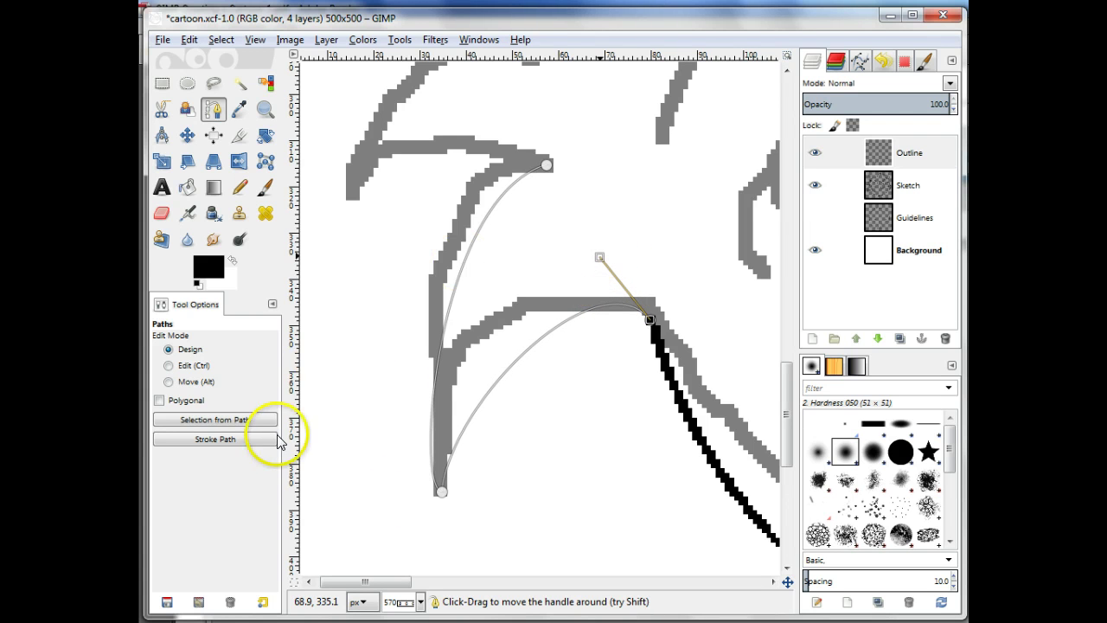
Stroke the lowest cheek-fur path with a 2 px solid line without antialiasing and save the image.
click(244, 446)
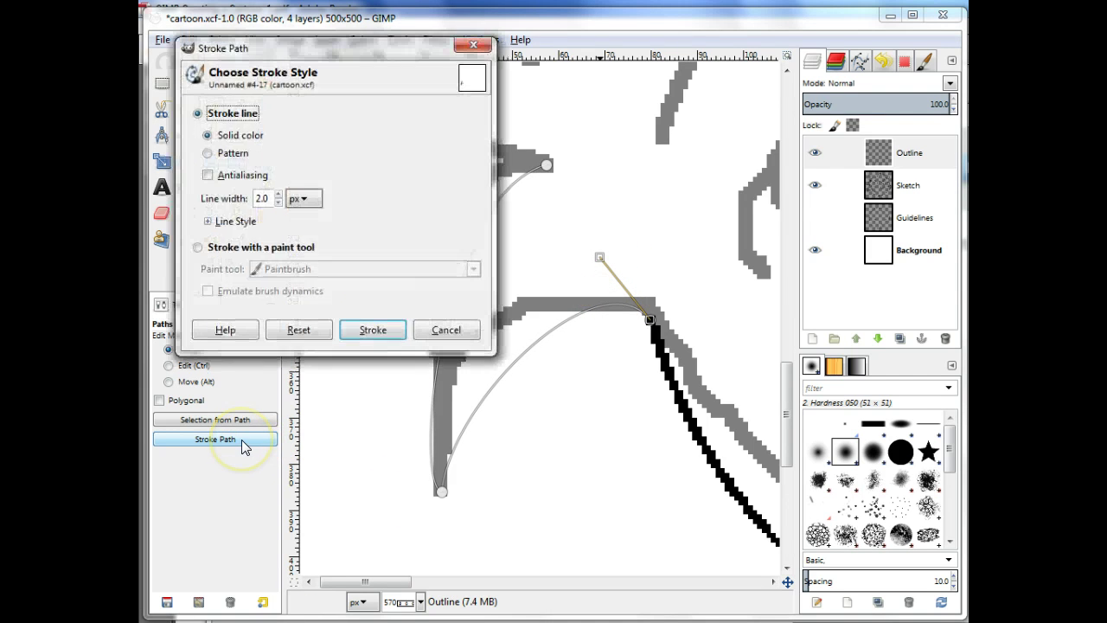
click(350, 332)
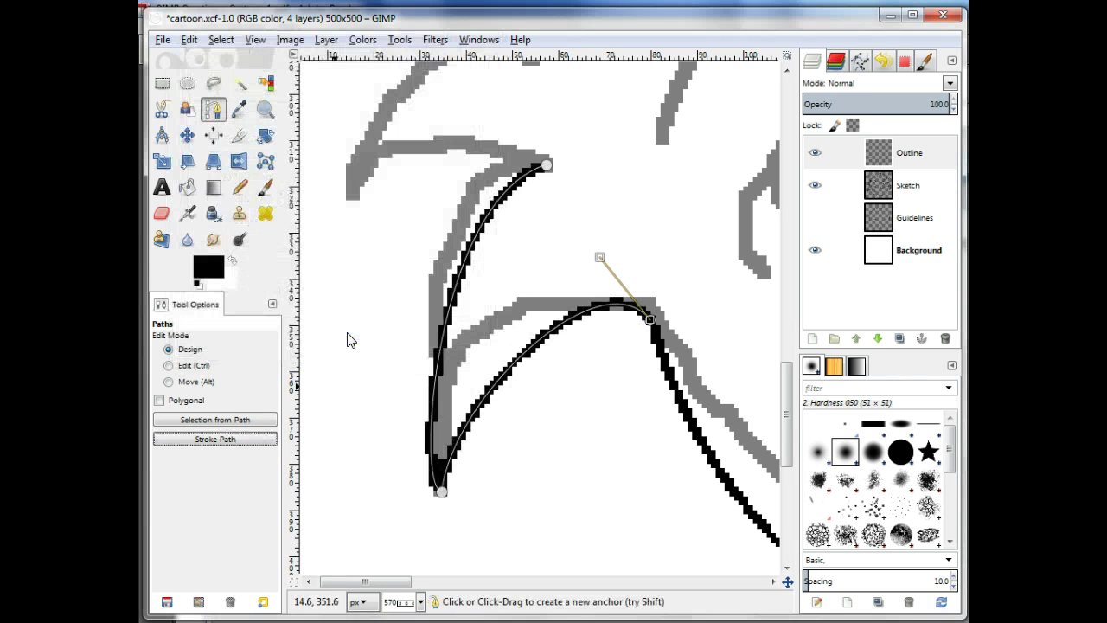
click(484, 425)
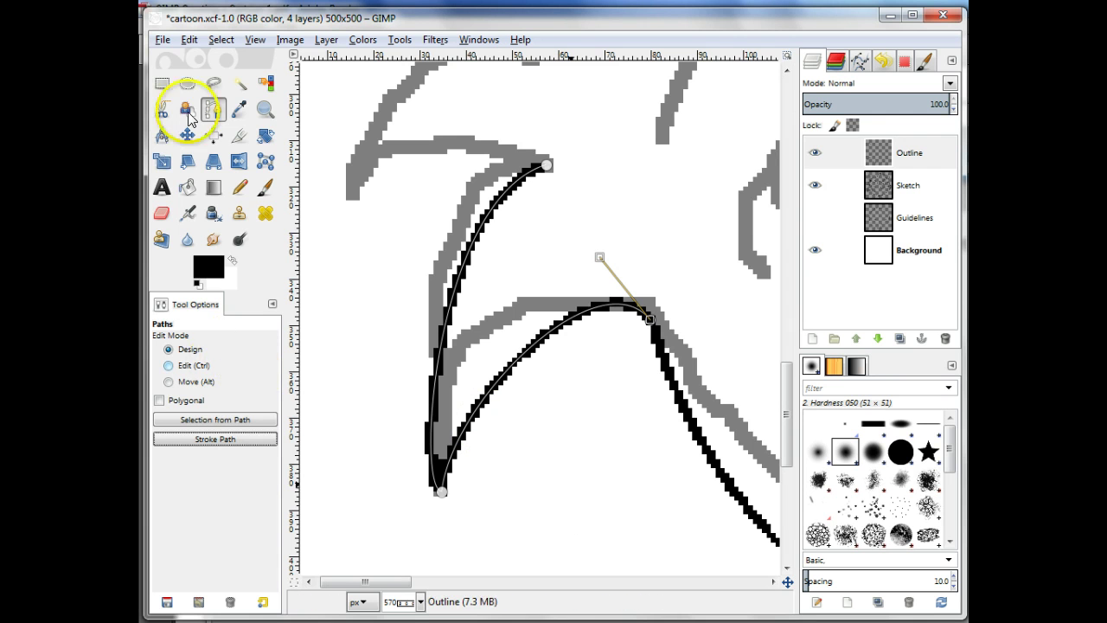
click(161, 39)
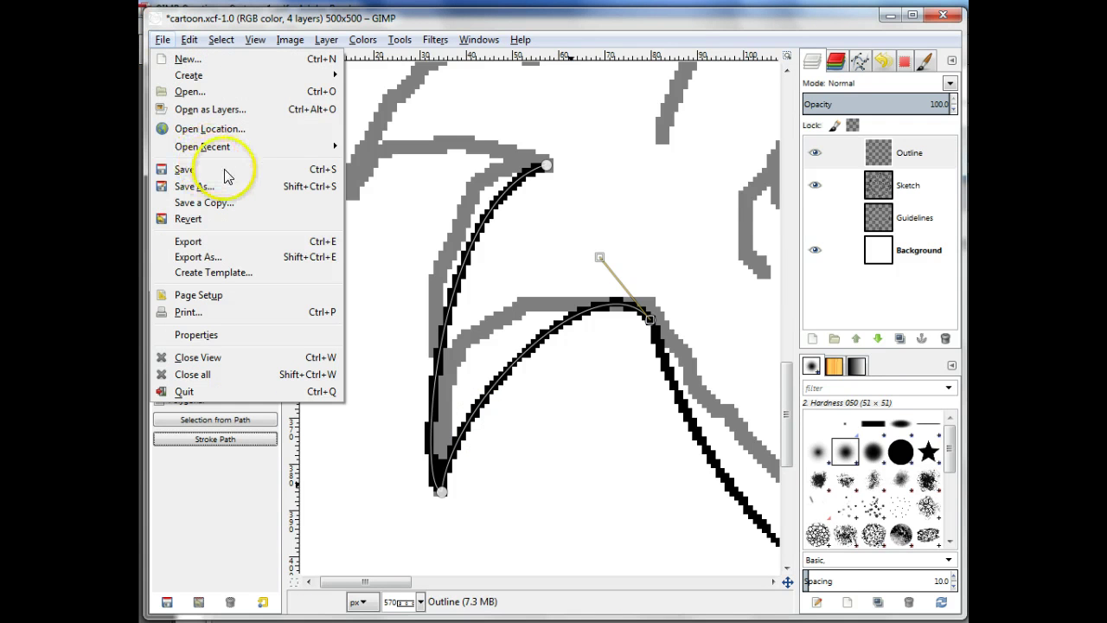
click(324, 172)
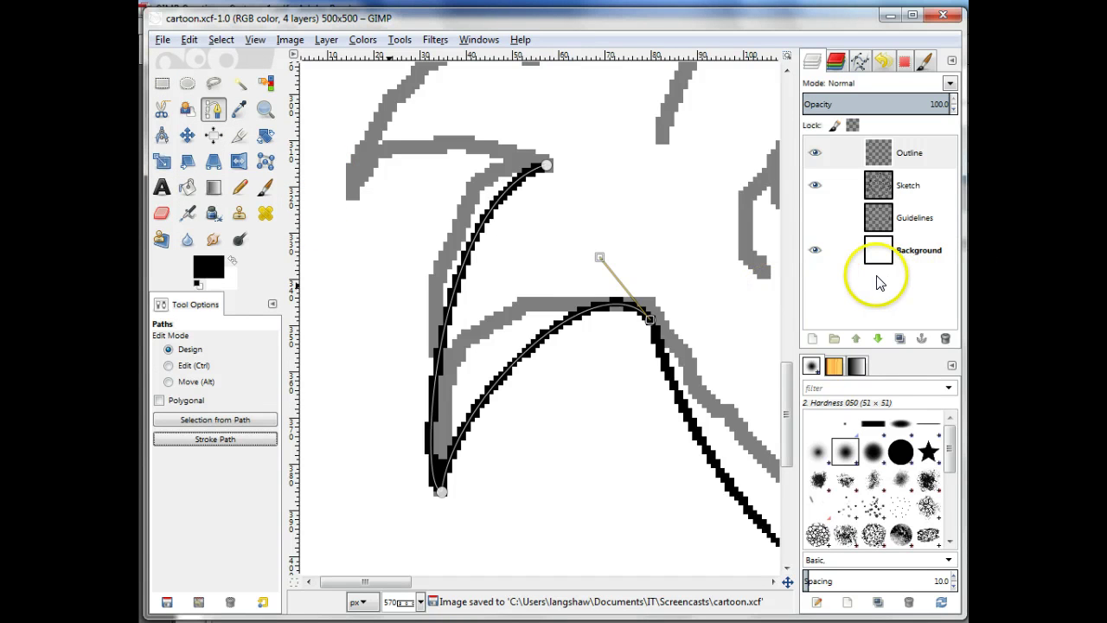
Trace the middle cheek-fur tuft with a new three-anchor path from notch to notch, curve both segments, and stroke it.
scroll(785, 389, up, 3)
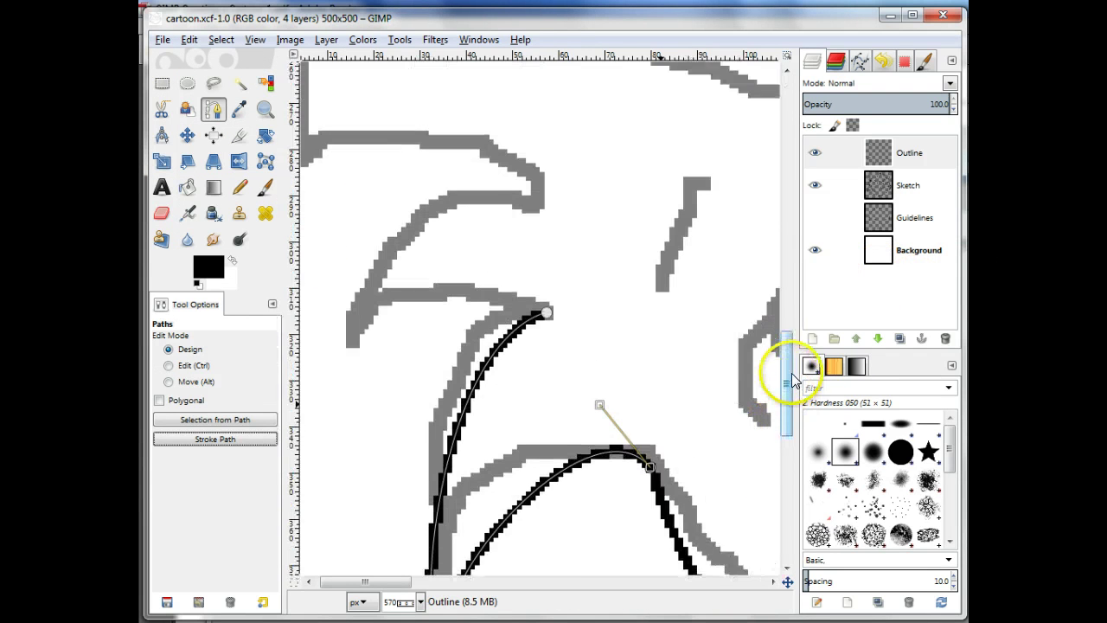
scroll(792, 380, up, 2)
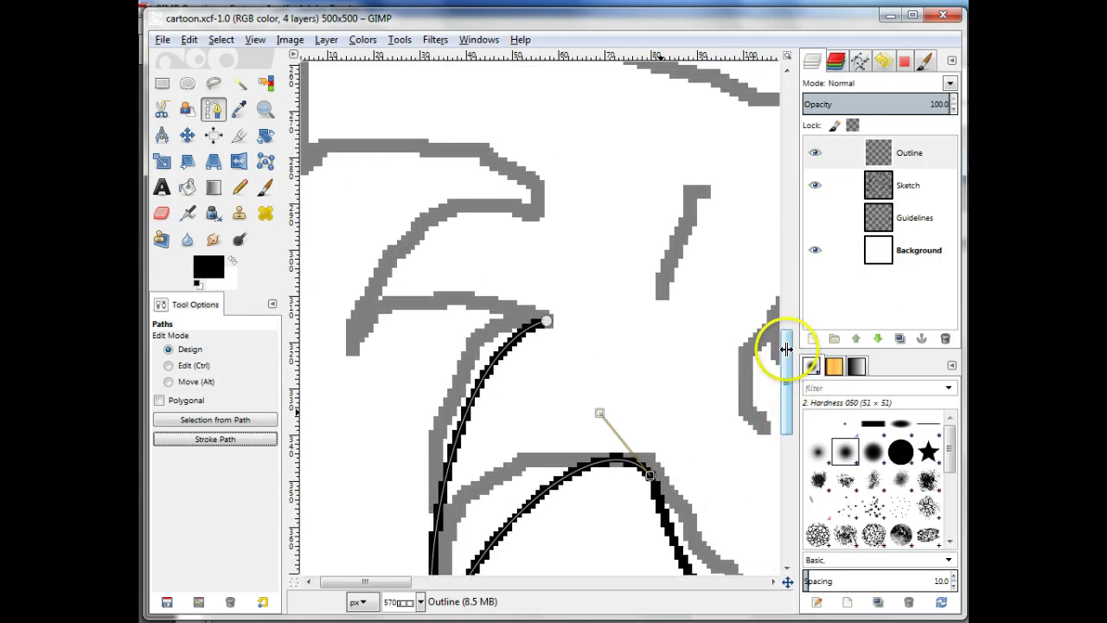
click(186, 135)
click(213, 109)
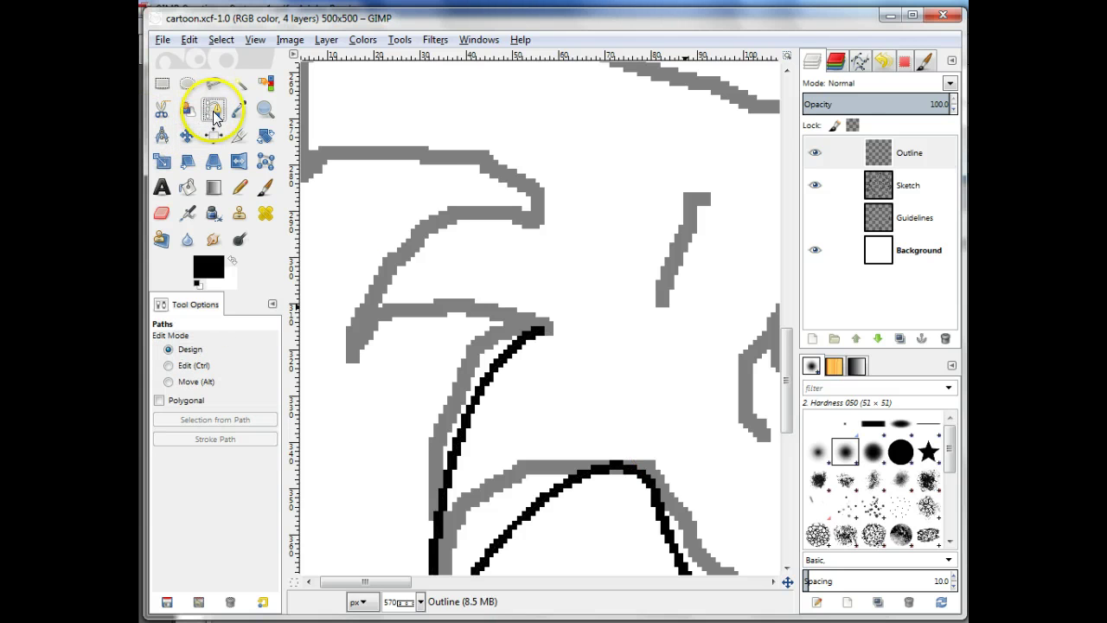
click(539, 331)
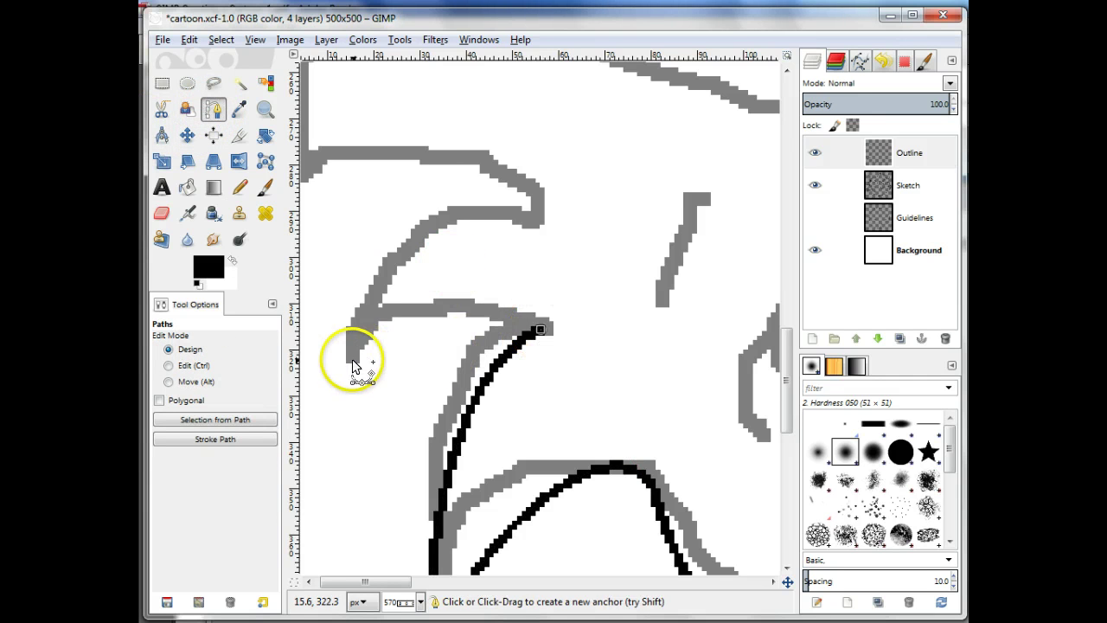
click(532, 219)
drag(458, 283, 412, 248)
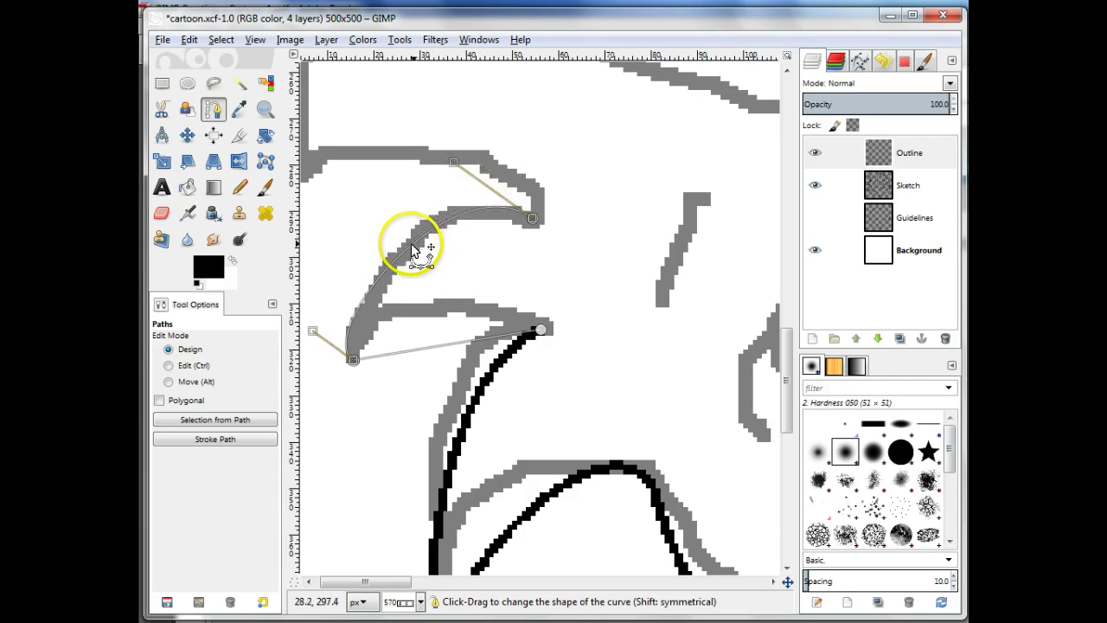
drag(465, 338, 431, 310)
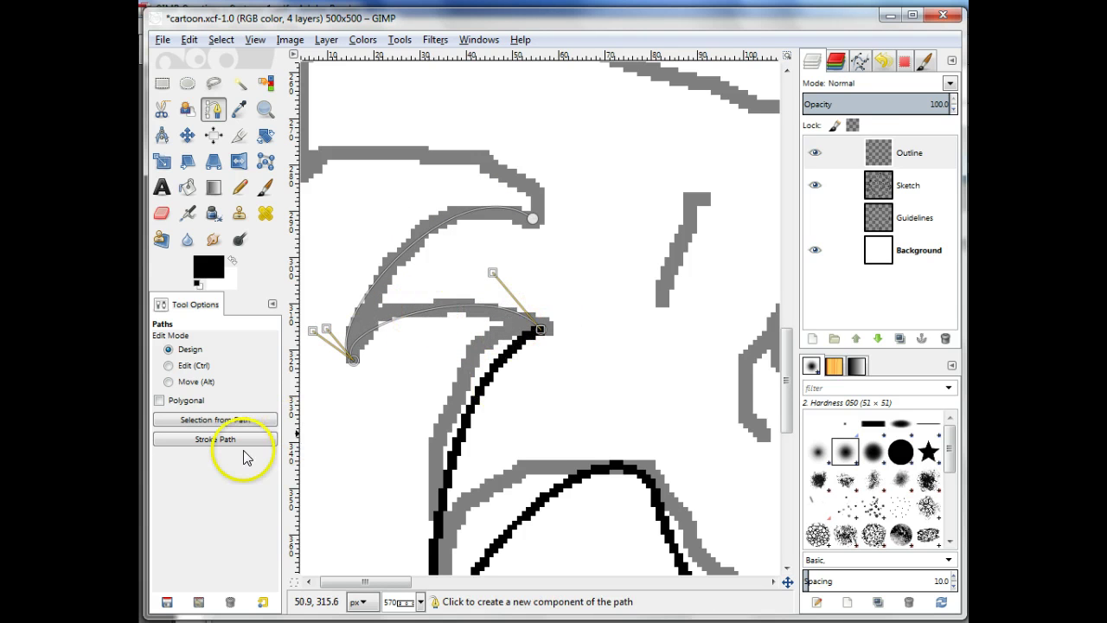
click(223, 439)
click(388, 349)
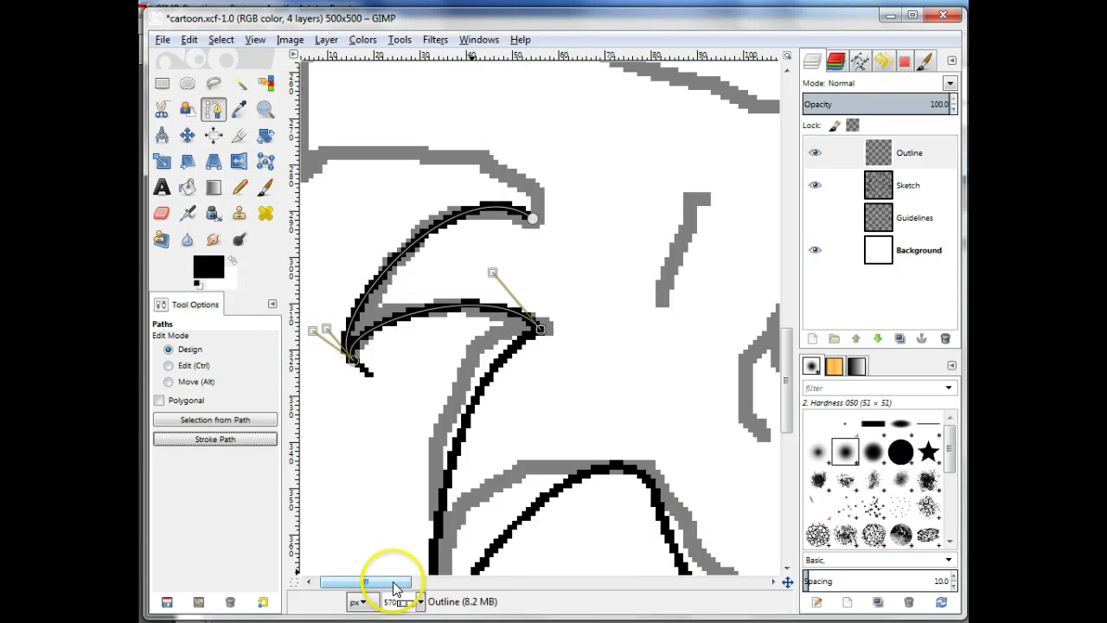
Draw a new three-anchor path around the top cheek-fur tuft, from its lower notch to the hair junction, and bend both segments outward.
drag(395, 588, 358, 594)
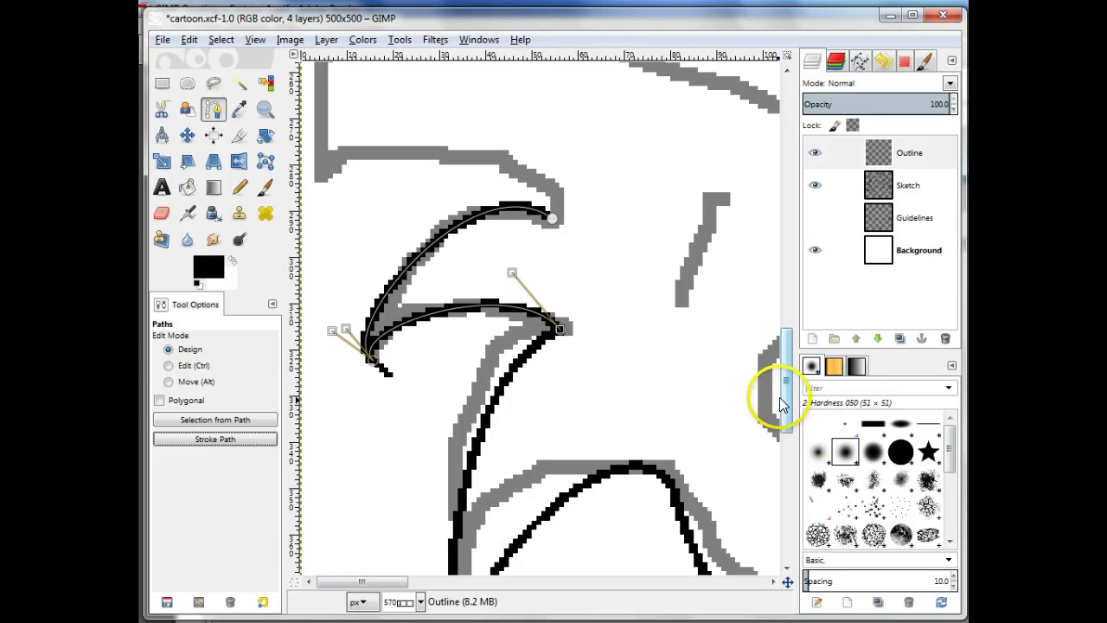
drag(782, 404, 785, 367)
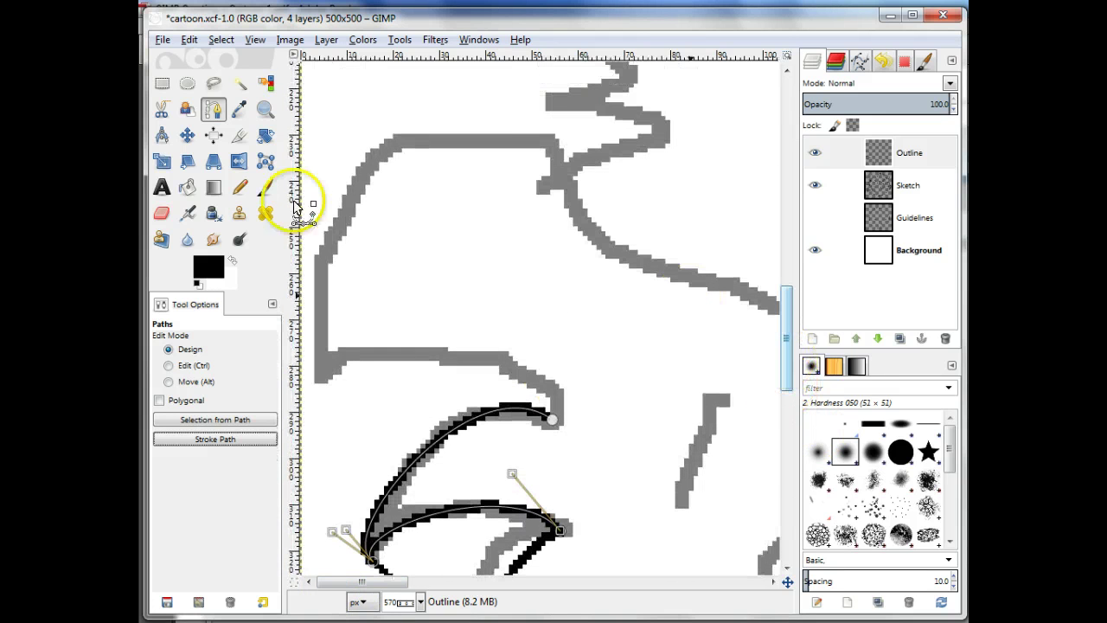
click(185, 139)
click(216, 116)
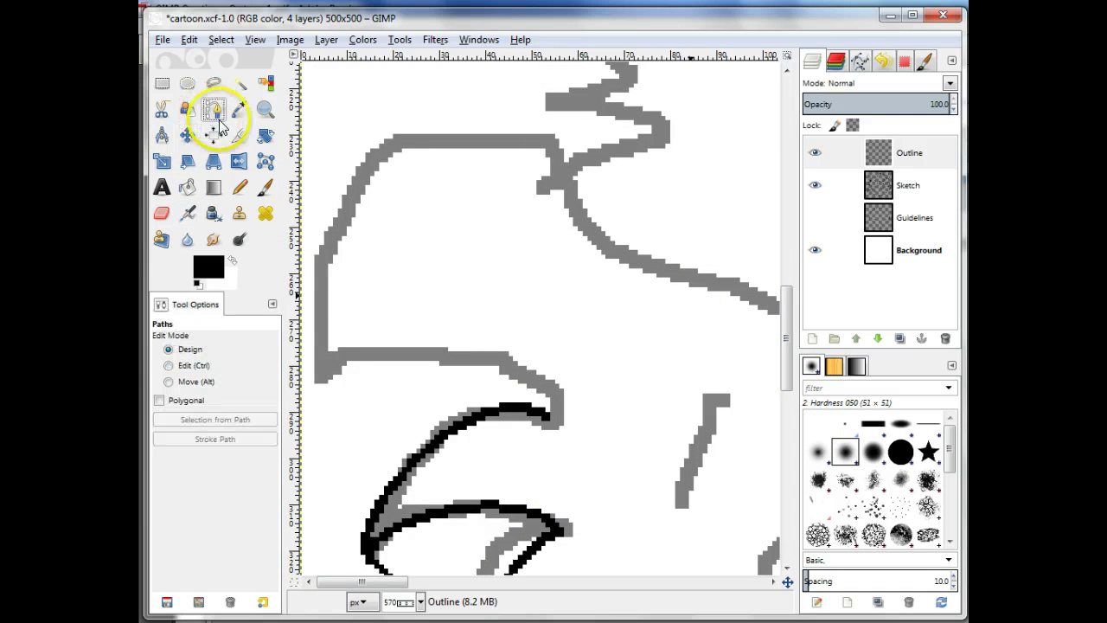
click(546, 416)
click(319, 378)
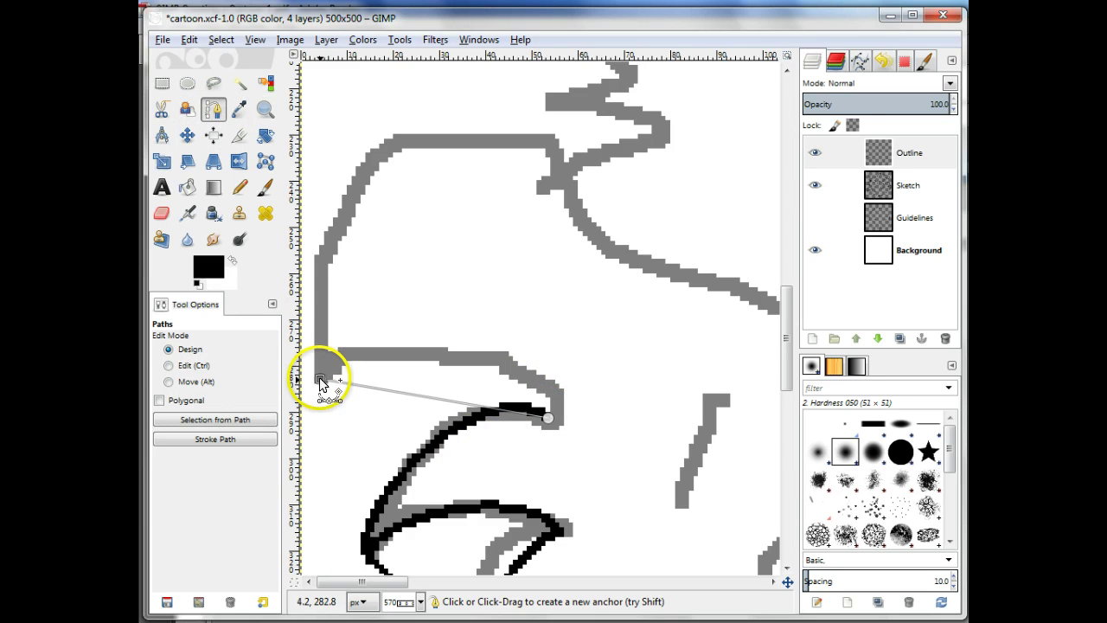
click(562, 182)
drag(458, 265, 395, 198)
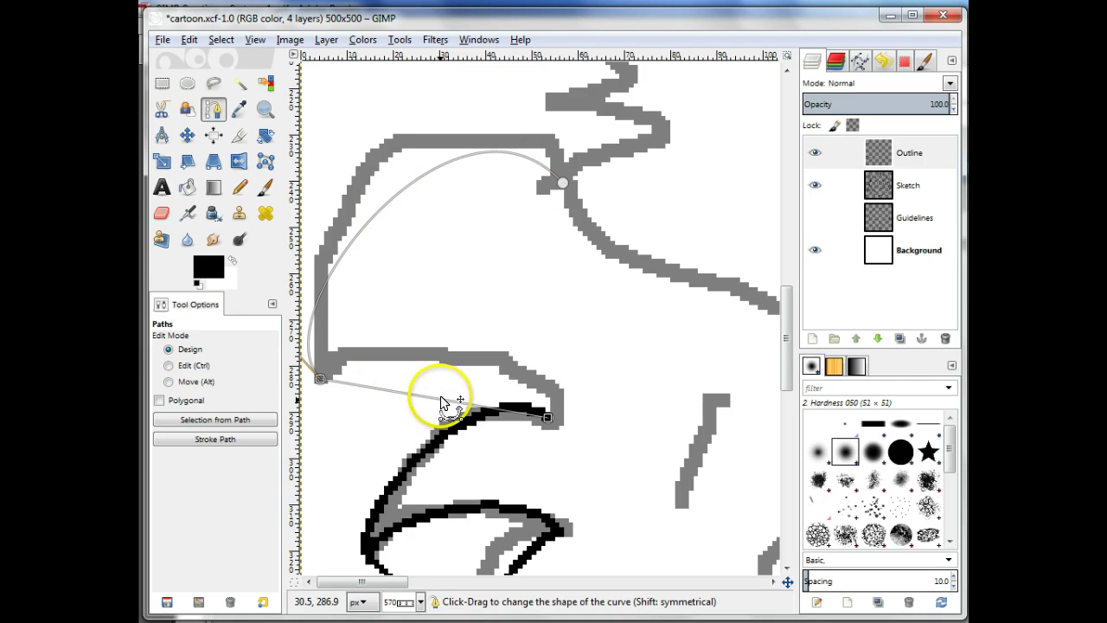
drag(441, 403, 435, 312)
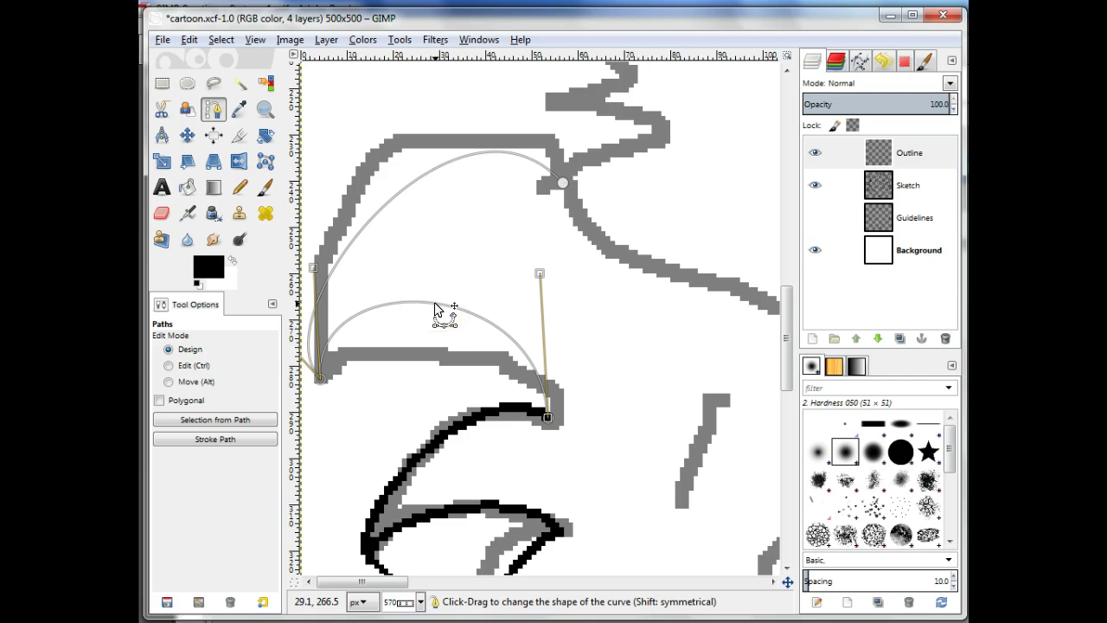
Stroke the top cheek-fur path with a 2 px solid line without antialiasing and save the image.
click(227, 442)
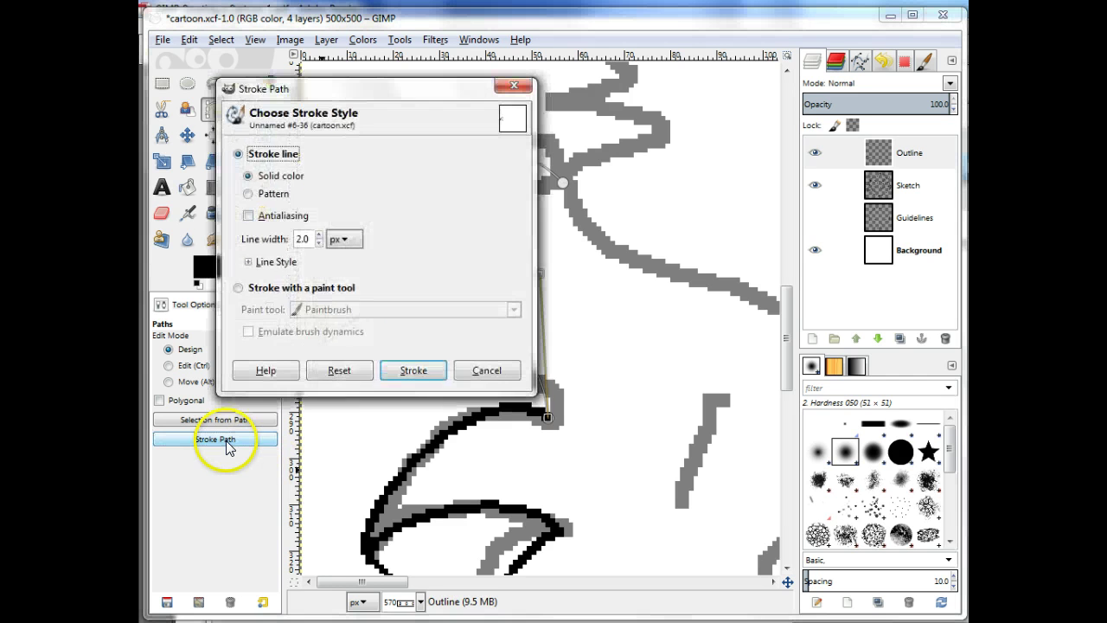
click(413, 372)
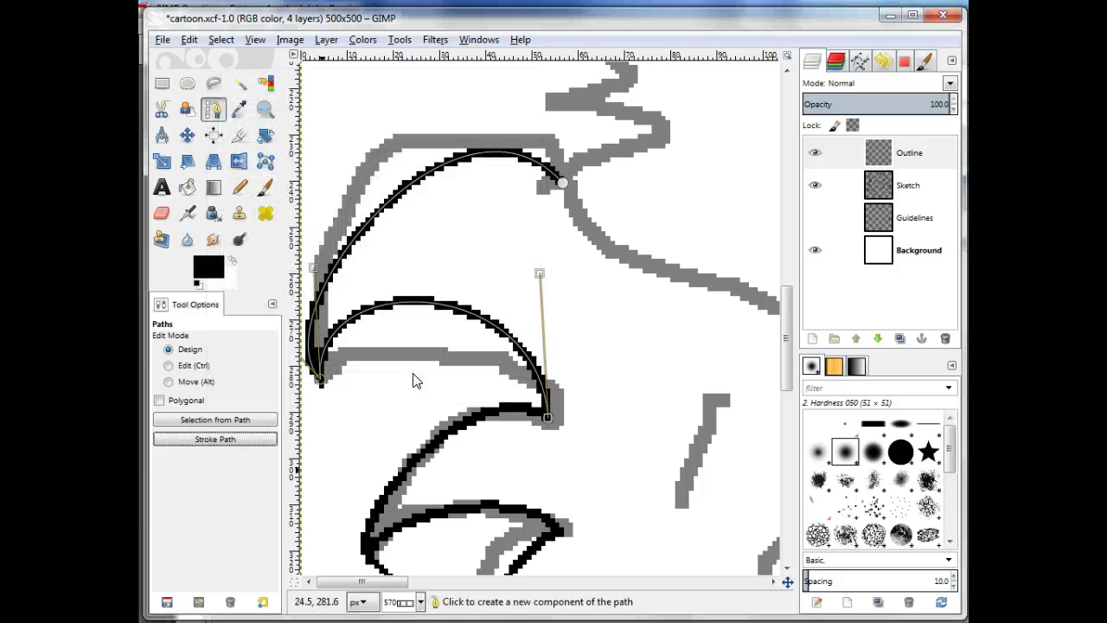
key(ctrl+s)
Start a new zigzag path at the top tuft's hair-side end and place anchors upward along the sketched hair spikes.
drag(784, 329, 796, 278)
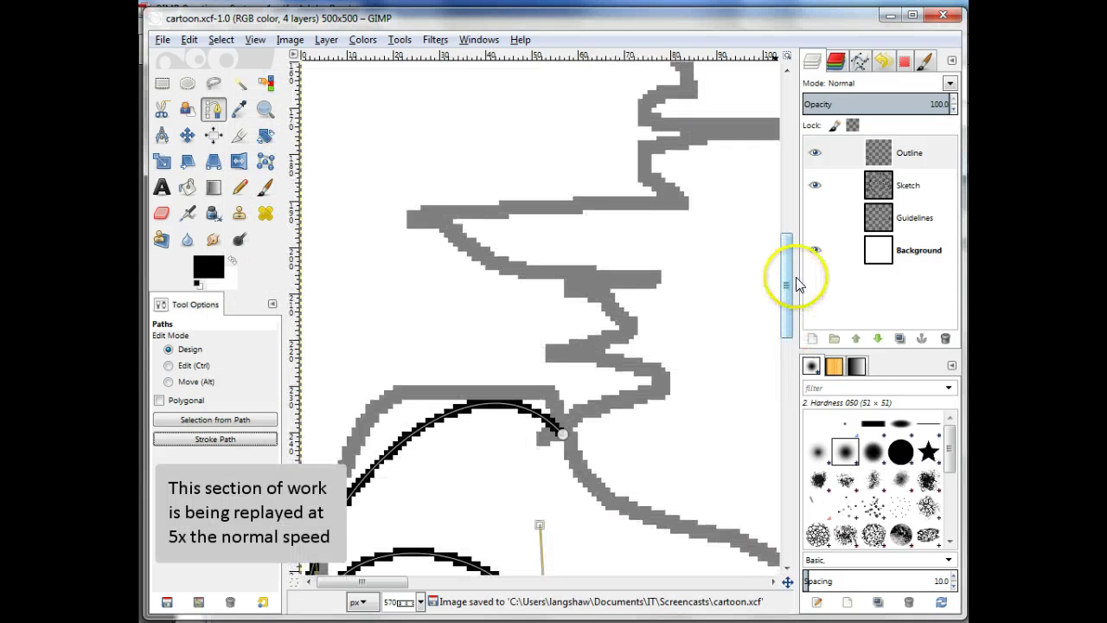
click(185, 136)
click(214, 109)
click(560, 432)
click(660, 380)
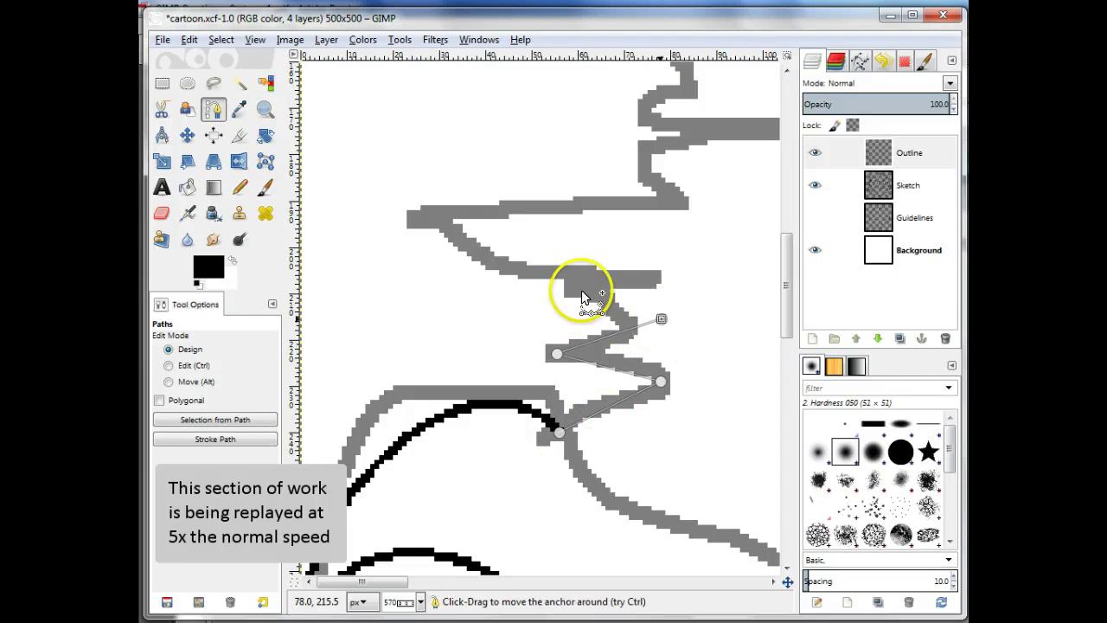
click(667, 265)
click(584, 208)
click(676, 197)
mouse_move(786, 263)
mouse_down()
mouse_move(796, 226)
mouse_move(796, 255)
mouse_up()
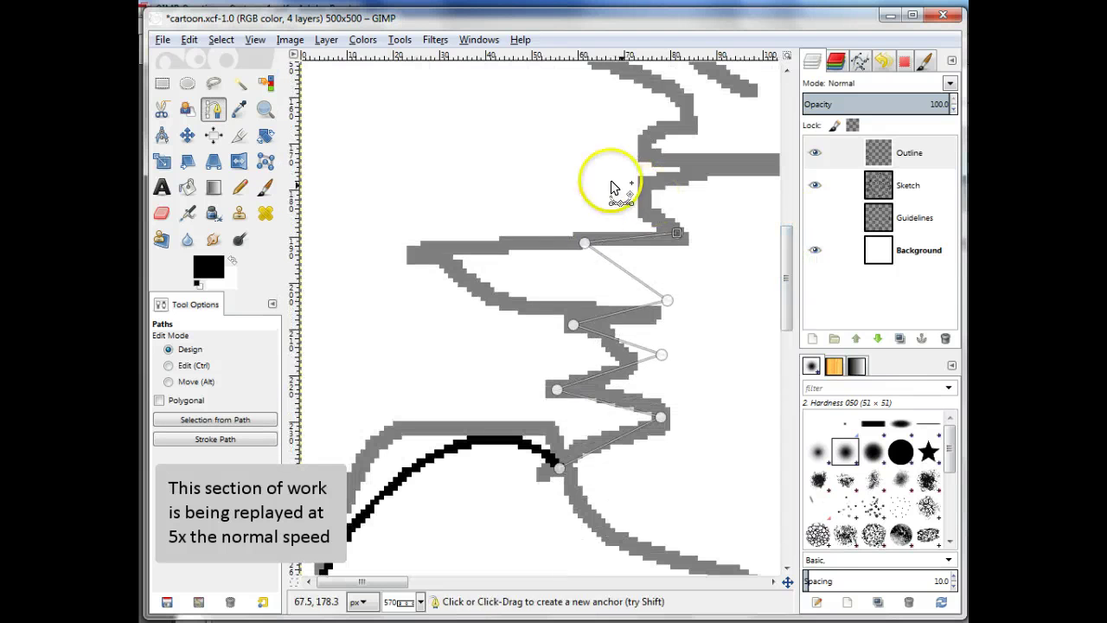
Bend the zigzag path's straight segments one after another into curves that form the hair spikes.
drag(600, 446, 621, 459)
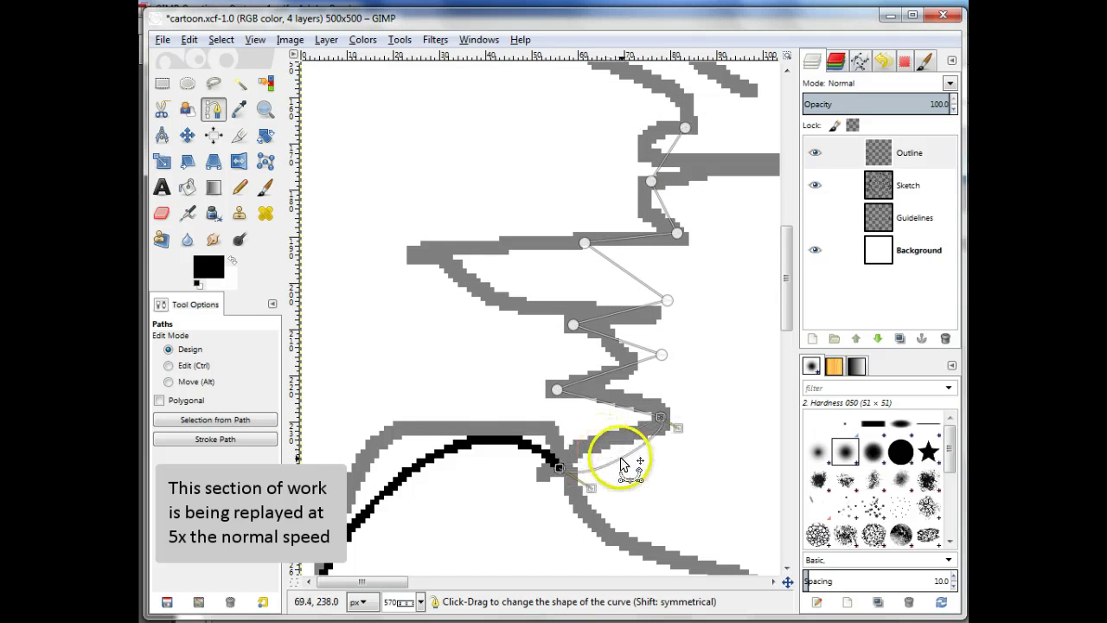
drag(619, 405, 638, 380)
drag(620, 343, 621, 324)
drag(625, 269, 641, 256)
drag(641, 238, 632, 258)
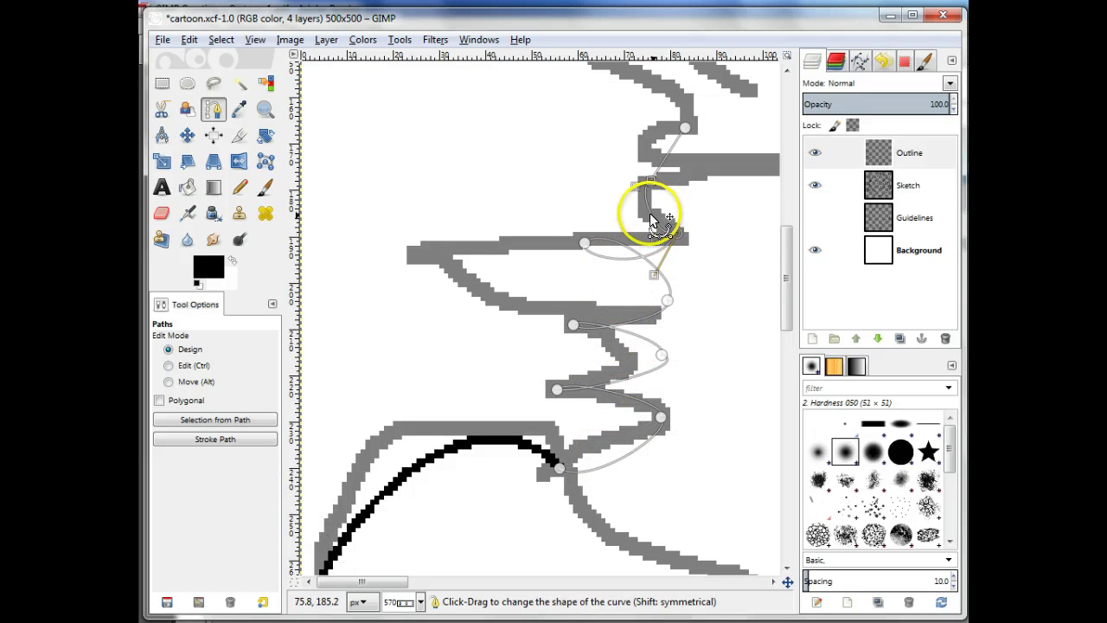
Adjust the curve handles at the zigzag path's lower and middle outward anchors to refine the left-side hair spikes.
click(559, 468)
click(661, 418)
drag(677, 427, 609, 326)
click(667, 300)
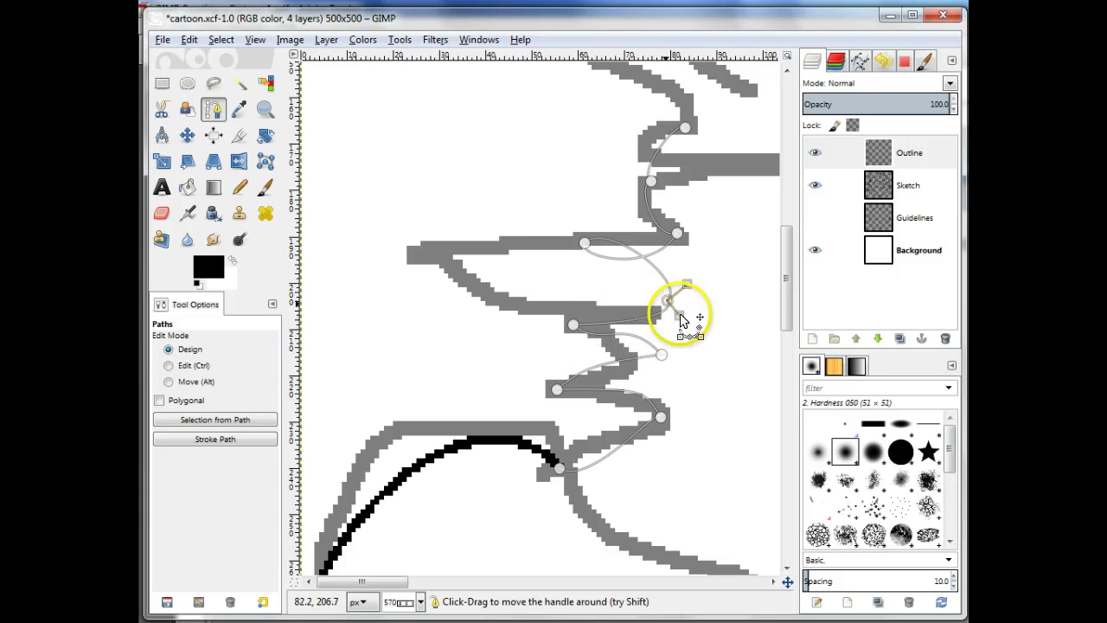
drag(680, 318, 642, 315)
drag(683, 280, 639, 287)
key(ctrl+z)
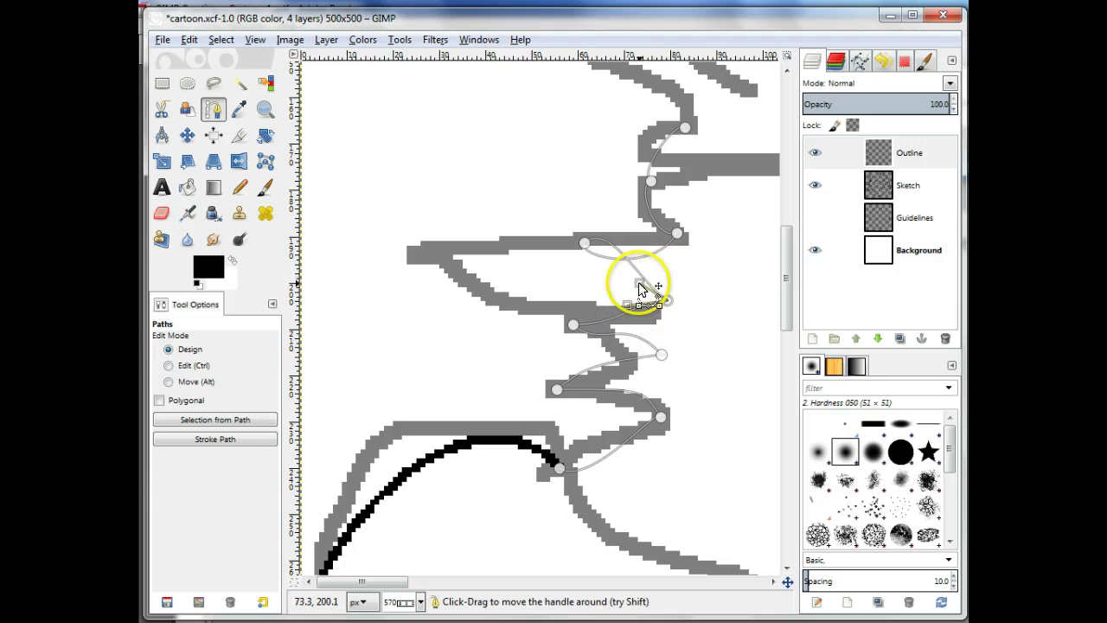
Reshape the zigzag's upper curves through the handles of its three upper anchors, up to the notch below the ear.
click(585, 243)
drag(613, 227, 597, 276)
drag(618, 227, 650, 203)
click(677, 233)
click(651, 182)
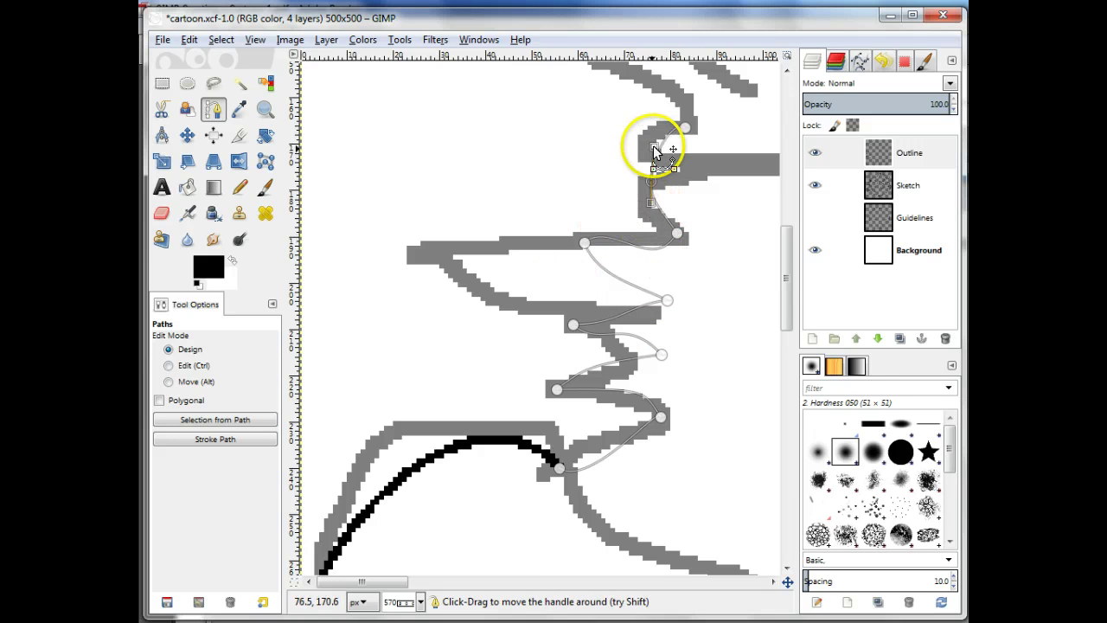
Stroke the left-side zigzag hair path.
click(242, 445)
click(433, 390)
scroll(363, 342, down, 4)
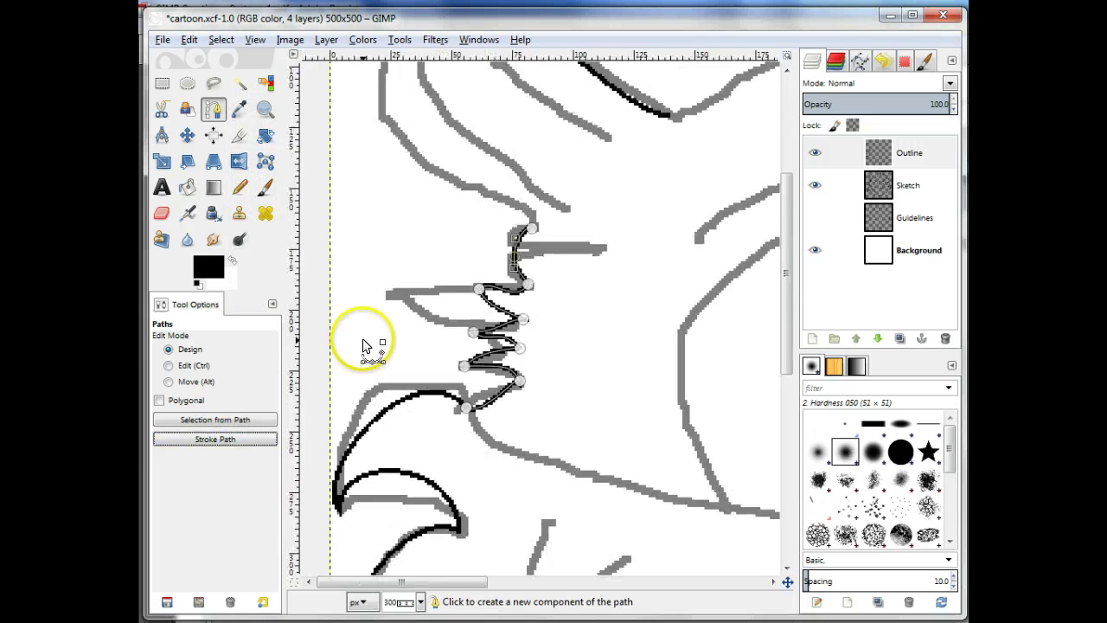
Start a new path at the zigzag's upper end, with anchors at the left ear's outer bend and at its tip.
click(188, 136)
click(213, 110)
click(475, 266)
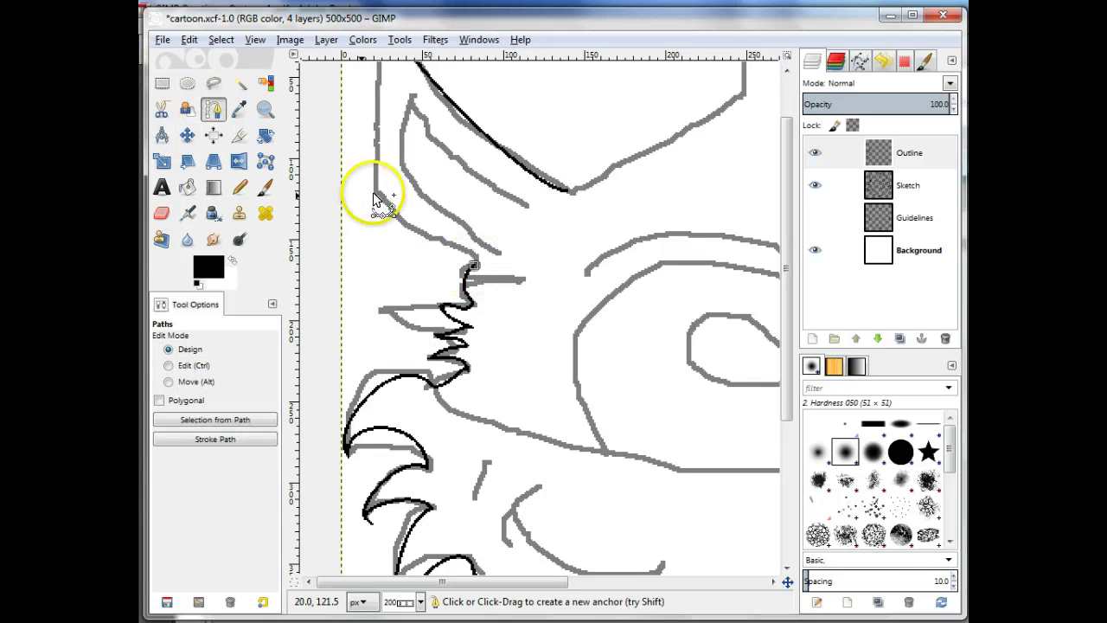
click(376, 193)
drag(783, 278, 781, 237)
click(399, 92)
Bend both segments of the left ear's outer edge and adjust the lower segment's handles to follow the sketch.
drag(389, 178, 377, 172)
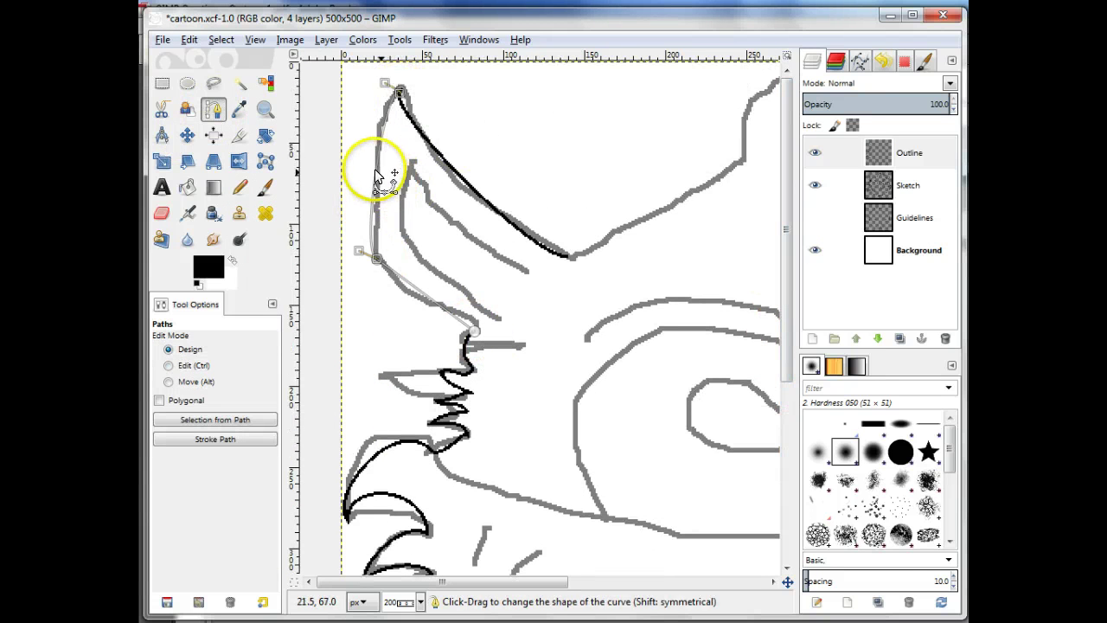
drag(412, 287, 408, 296)
scroll(463, 333, up, 3)
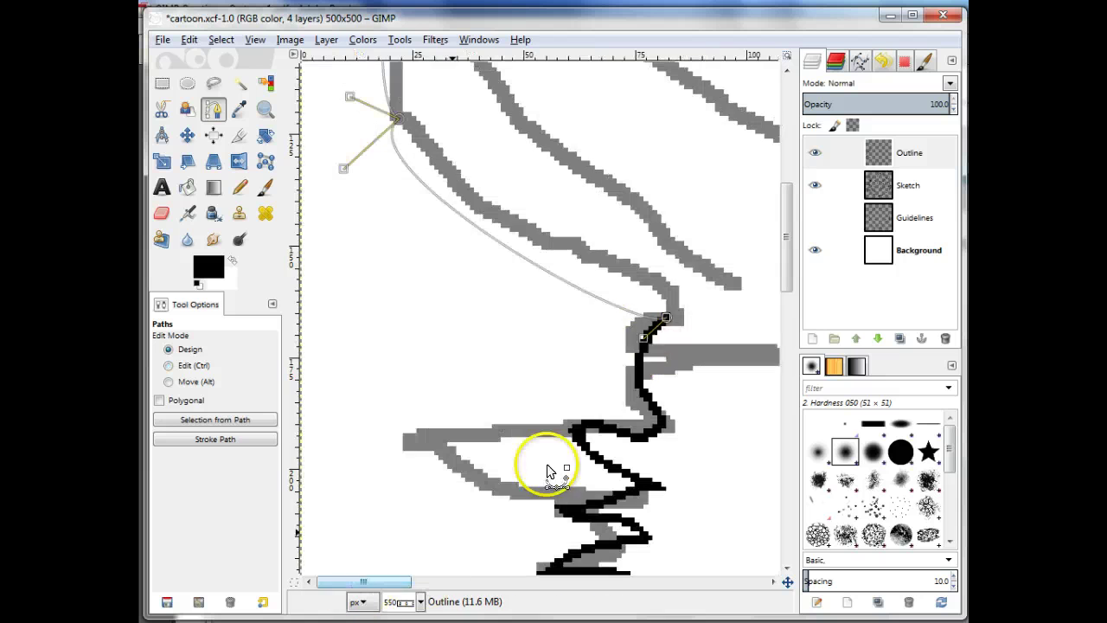
drag(621, 322, 645, 282)
mouse_move(343, 168)
mouse_down()
mouse_move(427, 187)
mouse_move(429, 205)
mouse_up()
Adjust the curve handles at the left ear's tip and stroke the outer-ear path.
scroll(421, 294, up, 1)
scroll(421, 300, up, 5)
scroll(365, 334, up, 5)
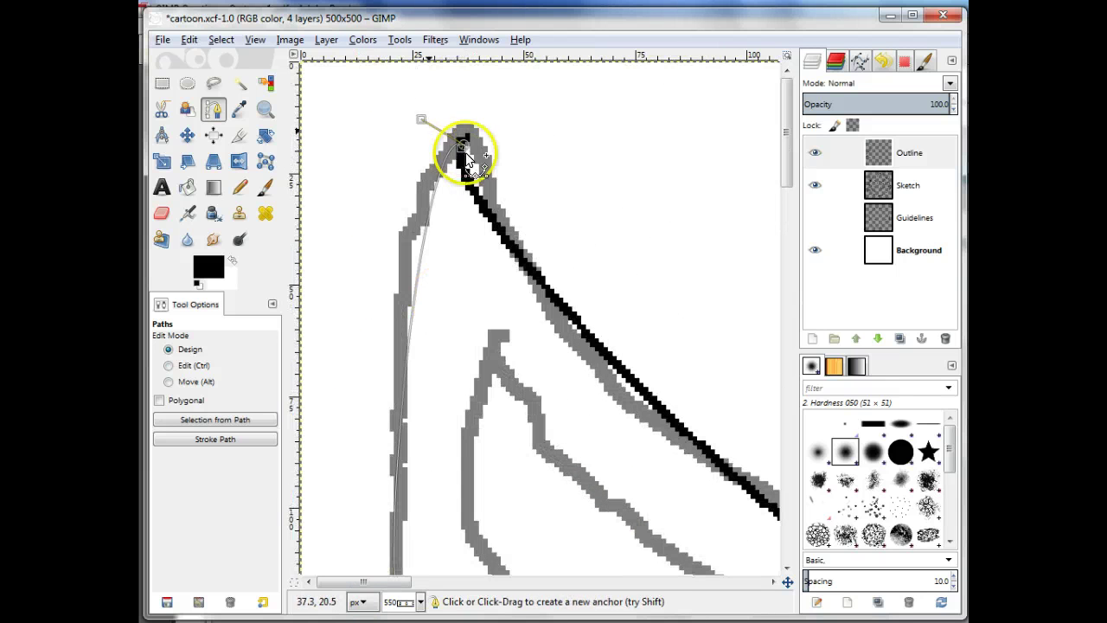
drag(492, 123, 496, 160)
drag(421, 119, 413, 155)
click(237, 440)
click(448, 439)
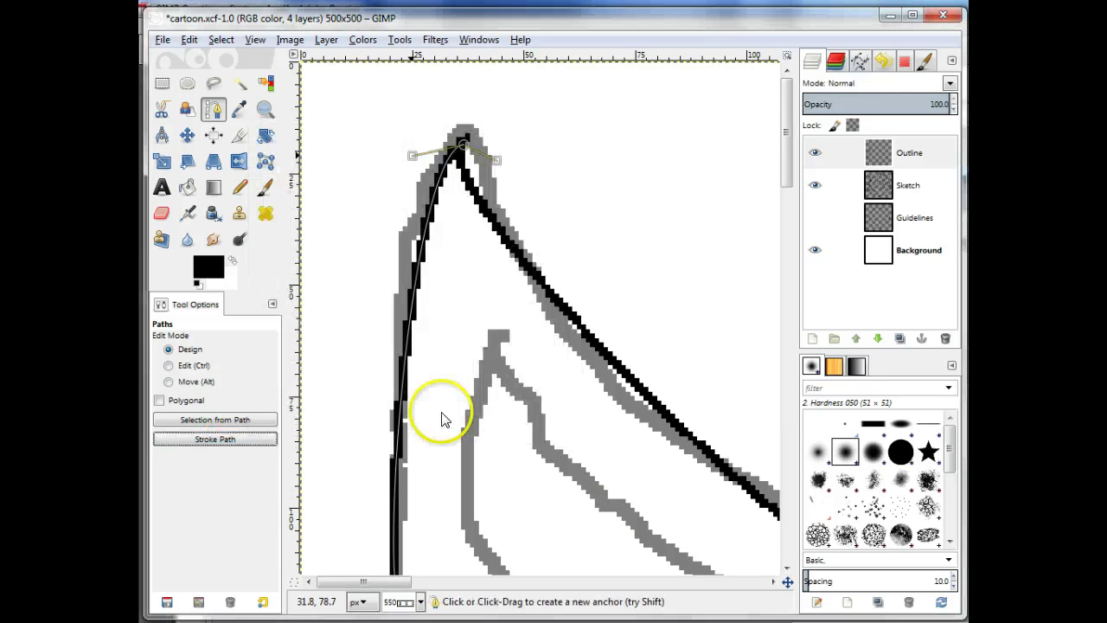
Start a new path for the left inner ear and place five anchors from its lower end over the peak to the upper end.
scroll(534, 464, down, 2)
drag(389, 581, 410, 581)
click(188, 134)
click(213, 110)
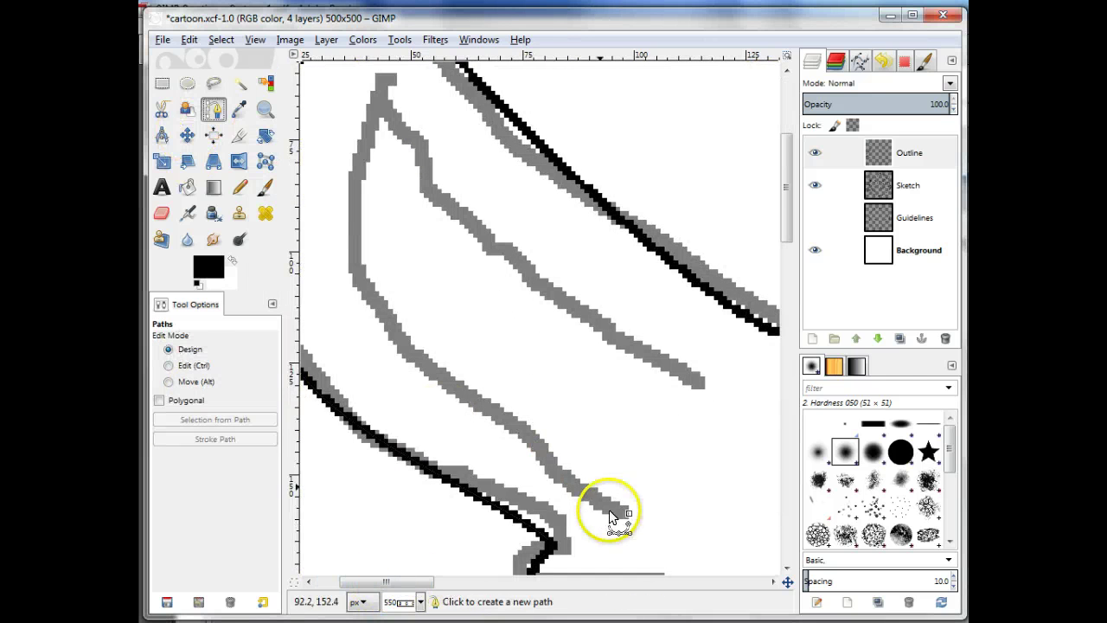
click(618, 509)
click(367, 292)
click(377, 90)
click(518, 263)
click(712, 373)
Bend the inner-ear segments onto the sketch, refine the handles, and stroke the path.
drag(631, 327, 629, 336)
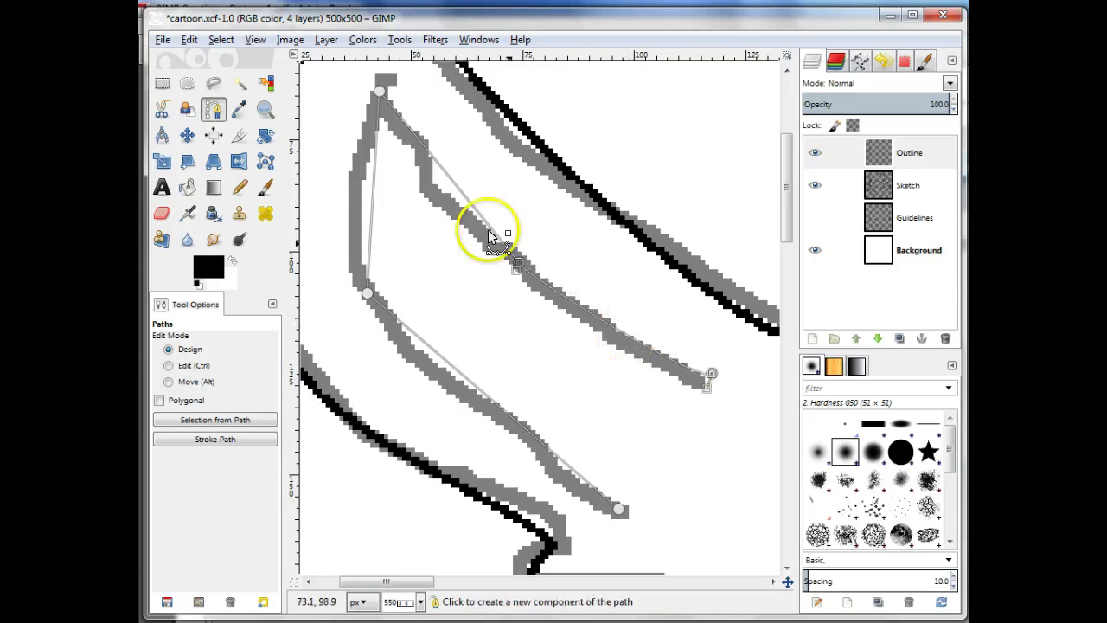
drag(478, 214, 471, 220)
drag(437, 359, 440, 375)
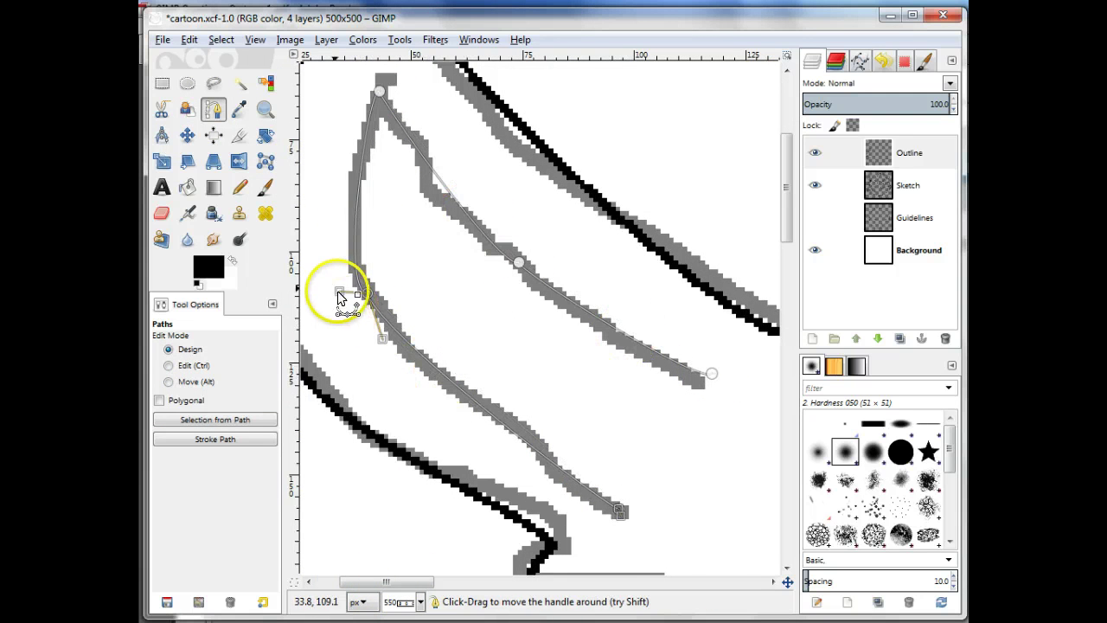
drag(338, 294, 346, 260)
click(516, 268)
drag(515, 270, 485, 244)
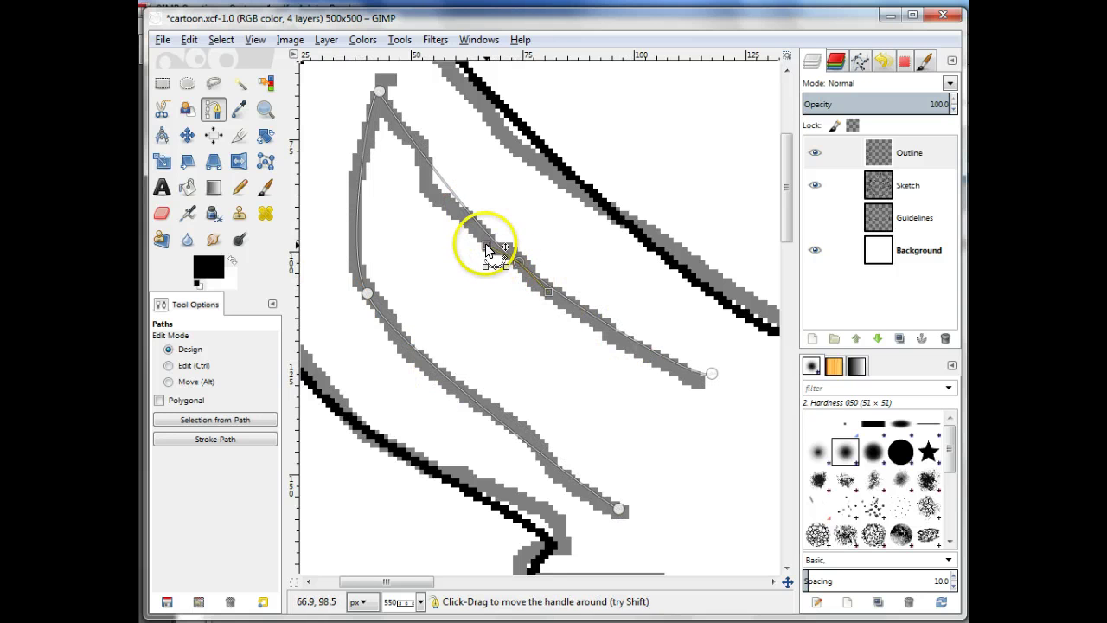
click(214, 438)
click(469, 427)
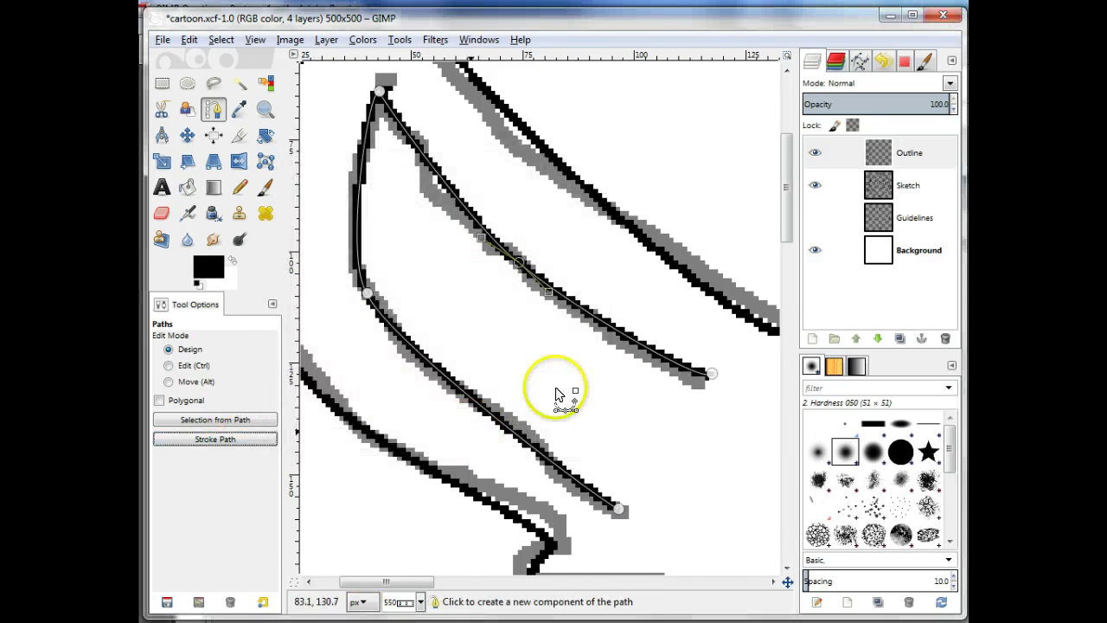
Start a new path at the left ear's inner base and place anchors along the head top and the tips and notches of the hair tufts.
scroll(560, 393, down, 4)
drag(584, 582, 637, 582)
click(187, 136)
click(213, 109)
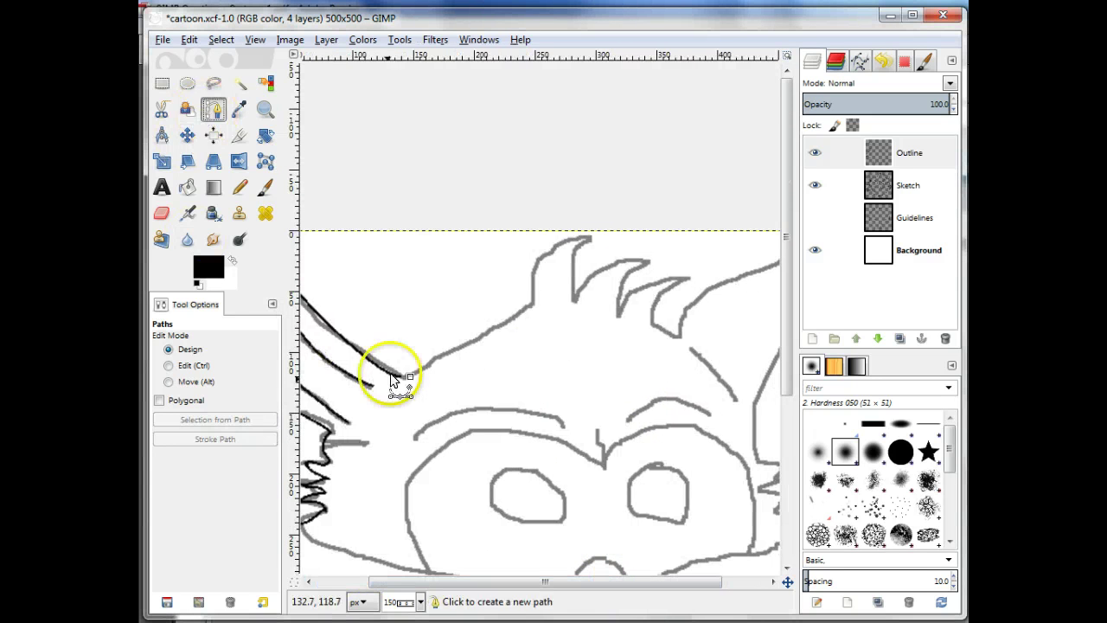
click(399, 376)
drag(590, 238, 591, 283)
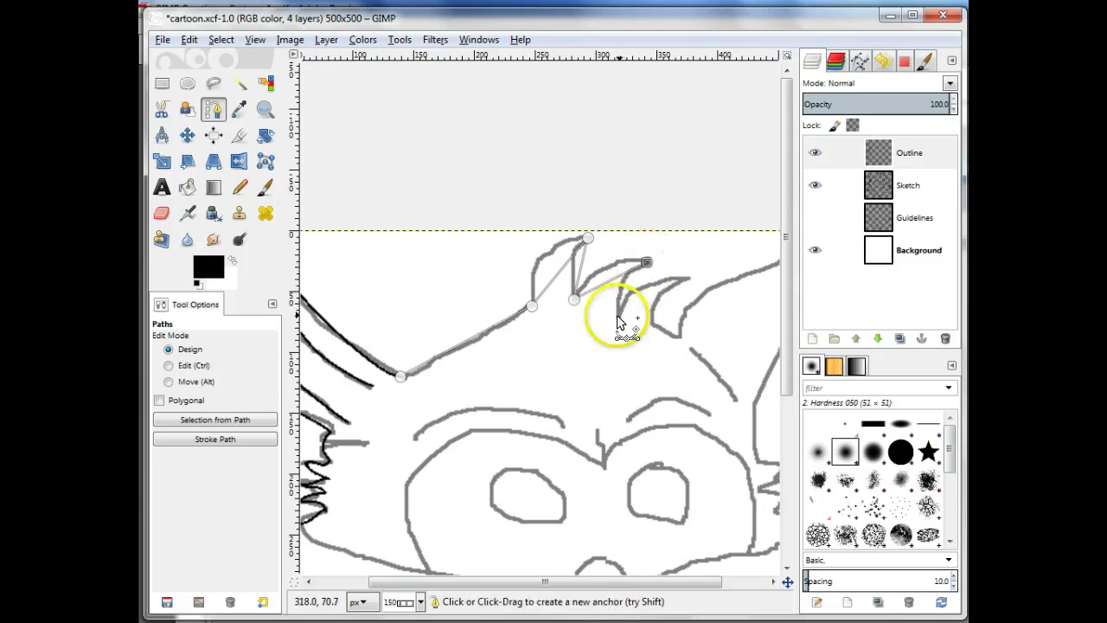
click(617, 316)
click(686, 277)
click(653, 324)
click(678, 336)
Bend the head-top and hair-tuft segments into curves along the sketch and stroke the path.
drag(473, 337, 475, 340)
drag(558, 275, 666, 302)
scroll(546, 358, up, 1)
drag(697, 253, 707, 264)
click(640, 302)
mouse_move(640, 303)
mouse_down()
mouse_move(634, 313)
mouse_move(555, 286)
mouse_up()
click(679, 231)
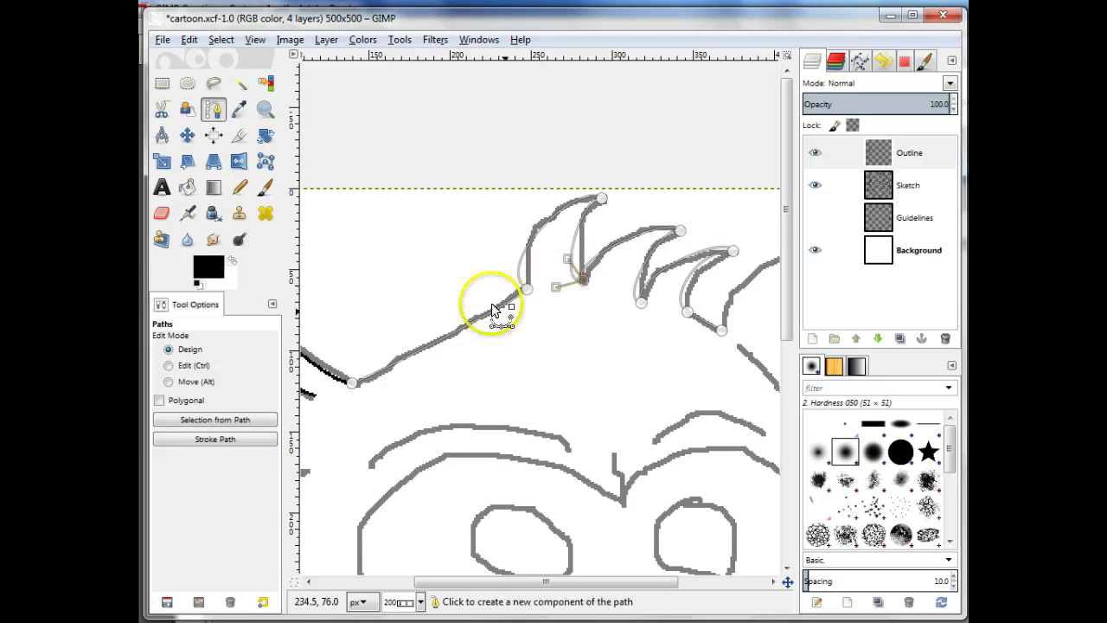
click(214, 439)
click(491, 447)
Start a new path at the hair's right end and place anchors over the right ear's tip down to its outer base.
drag(536, 580, 620, 580)
click(187, 135)
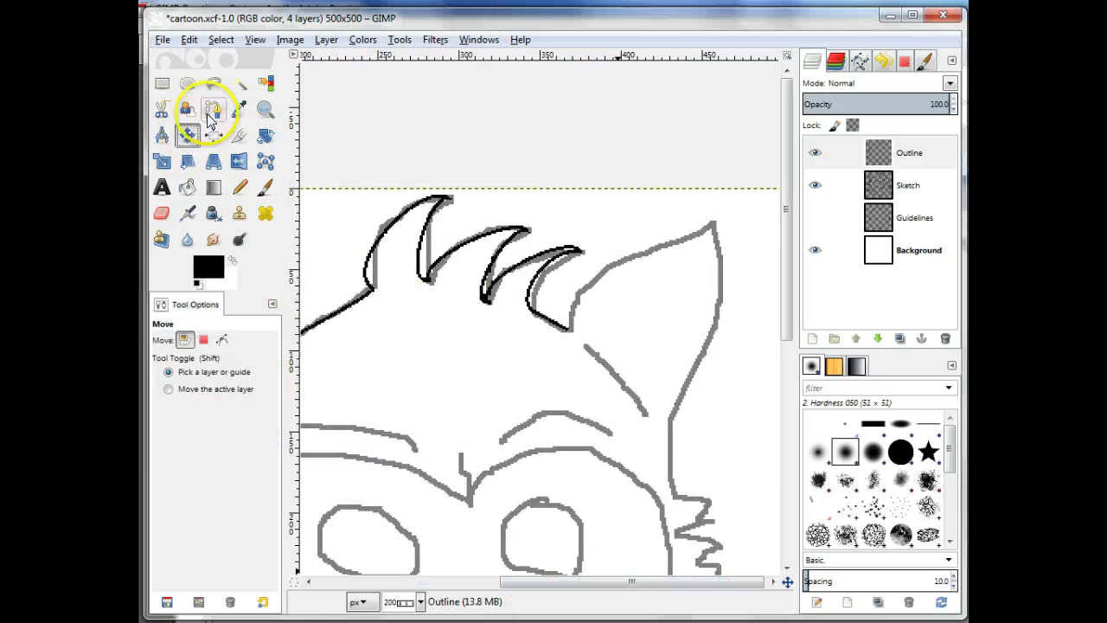
click(213, 109)
click(565, 330)
click(613, 264)
click(712, 225)
click(706, 339)
click(669, 422)
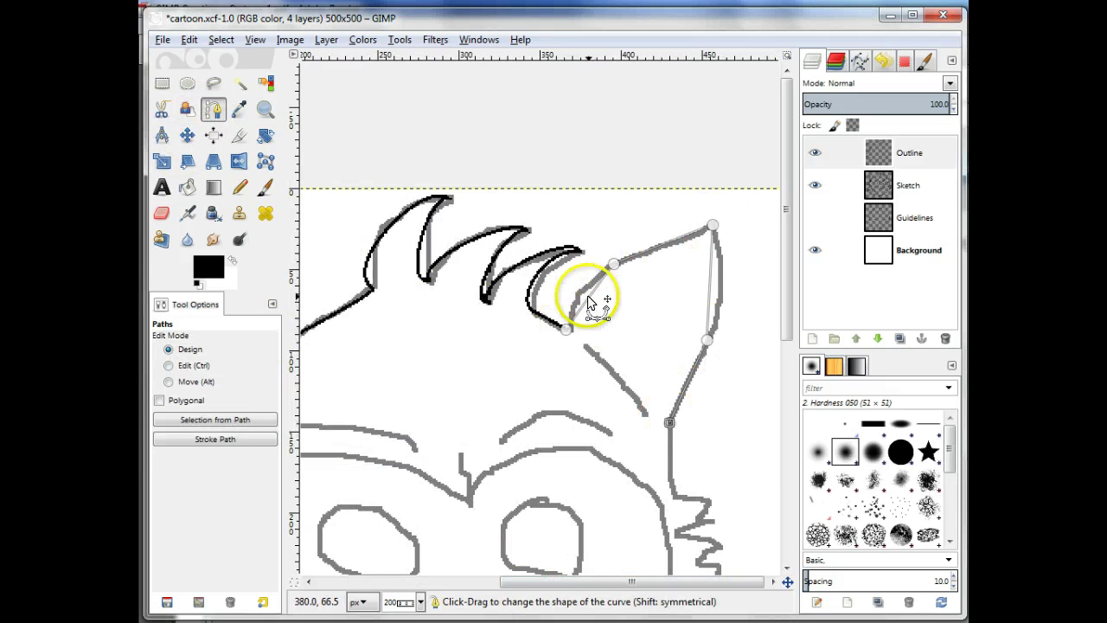
Bend the right ear's segments to match the sketch, correct the upper edge's handles, and stroke the path.
drag(588, 295, 581, 288)
drag(661, 244, 659, 235)
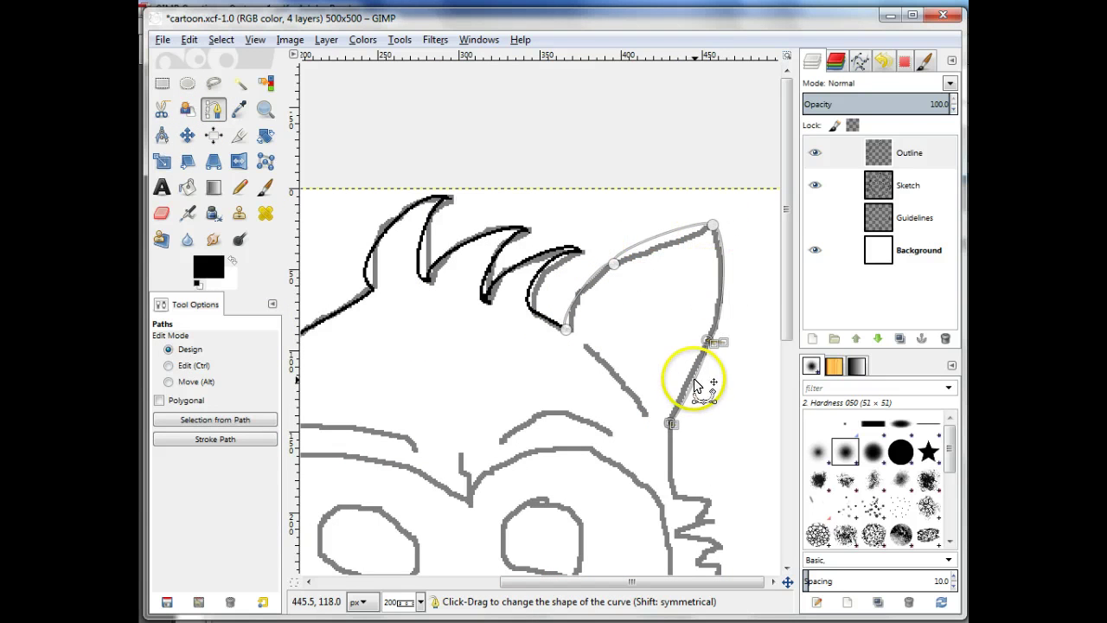
click(711, 226)
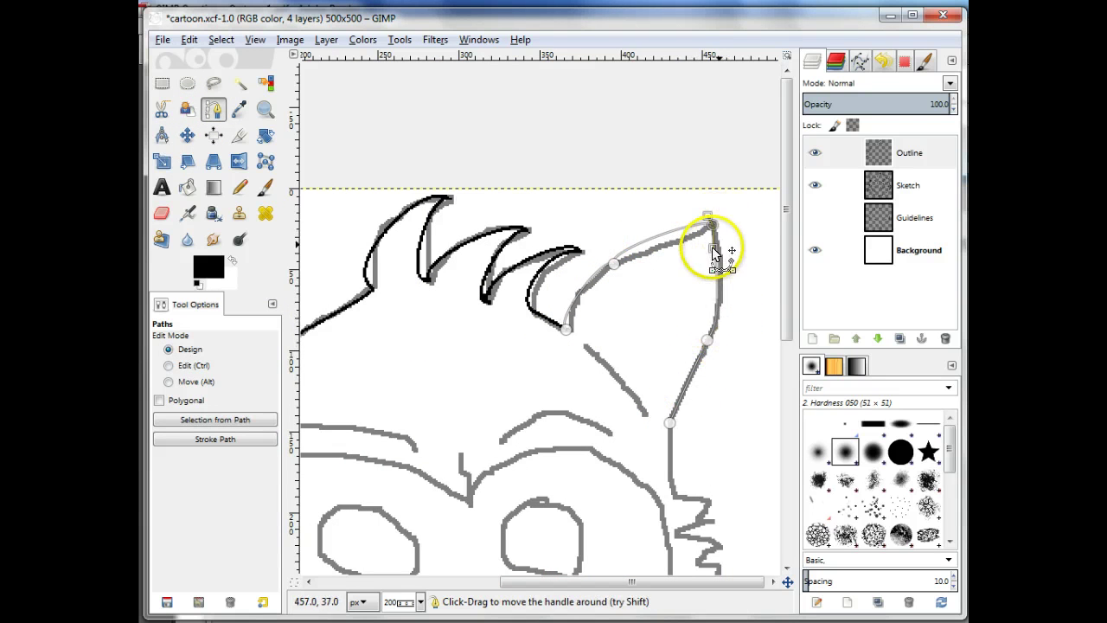
drag(702, 235, 604, 258)
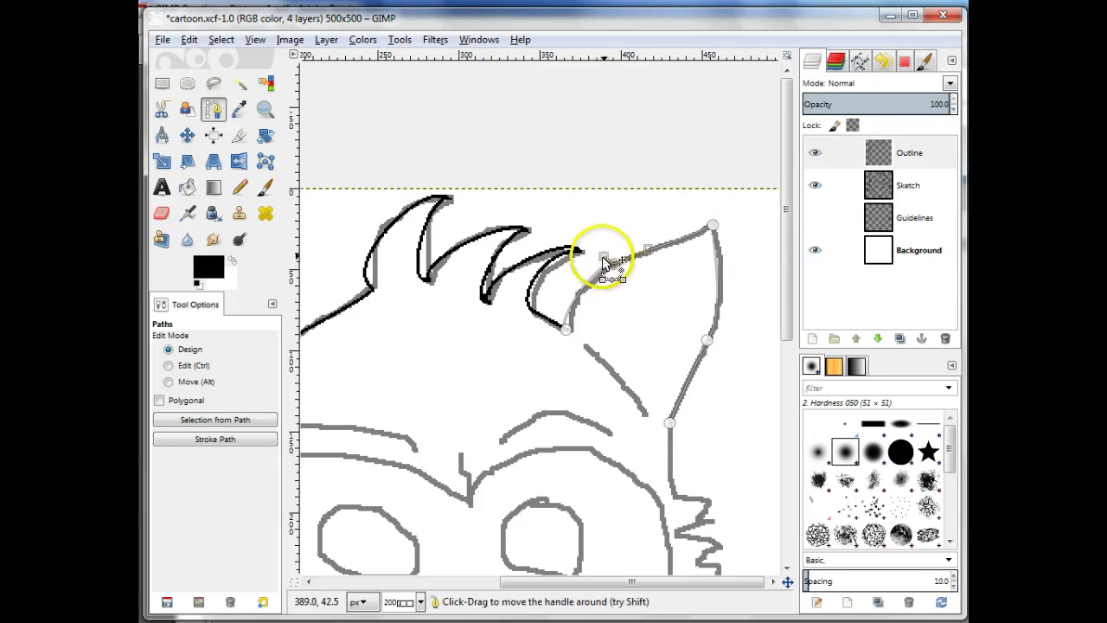
click(215, 439)
click(513, 470)
Start a new path at the right ear's outer base and place zigzag anchors down the right-side hair spikes to the cheek line.
scroll(425, 383, down, 5)
click(214, 108)
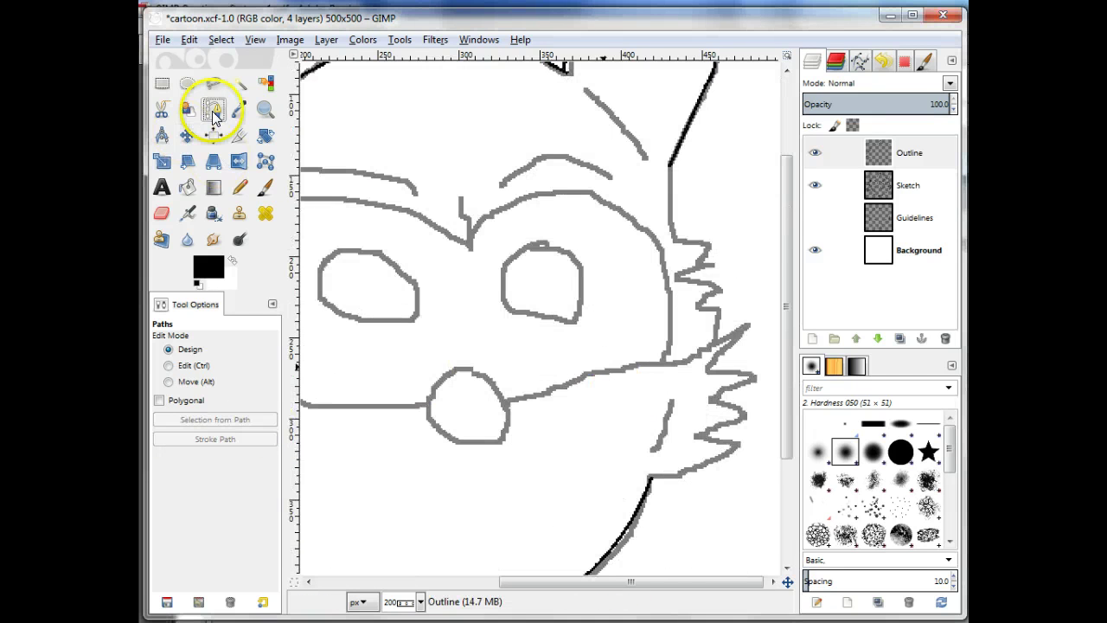
click(668, 166)
drag(671, 234, 703, 277)
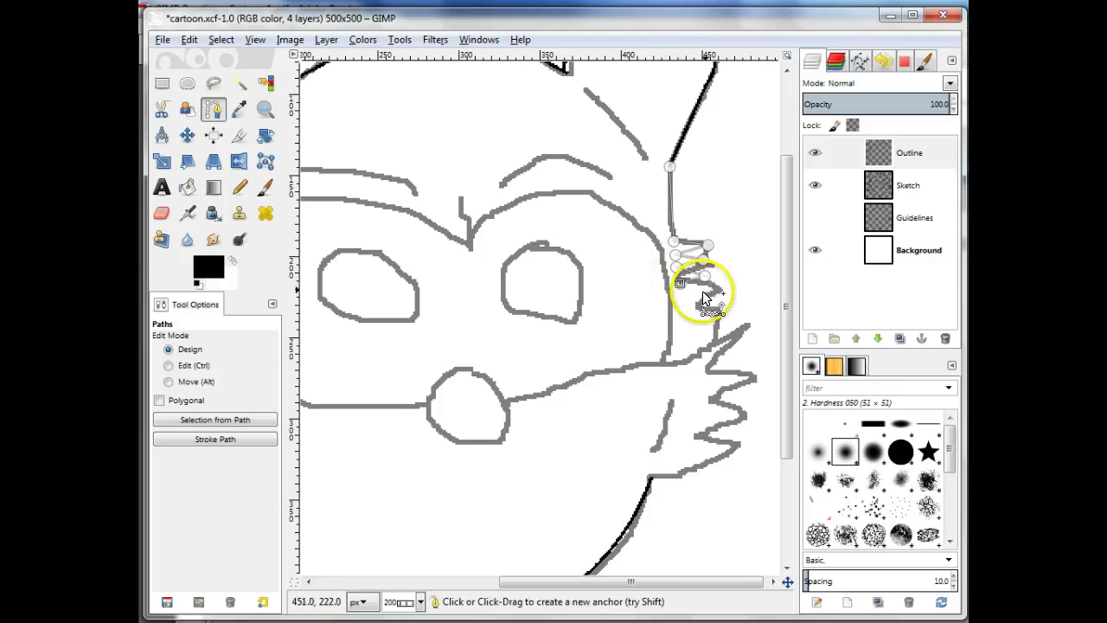
click(710, 302)
click(681, 312)
click(715, 320)
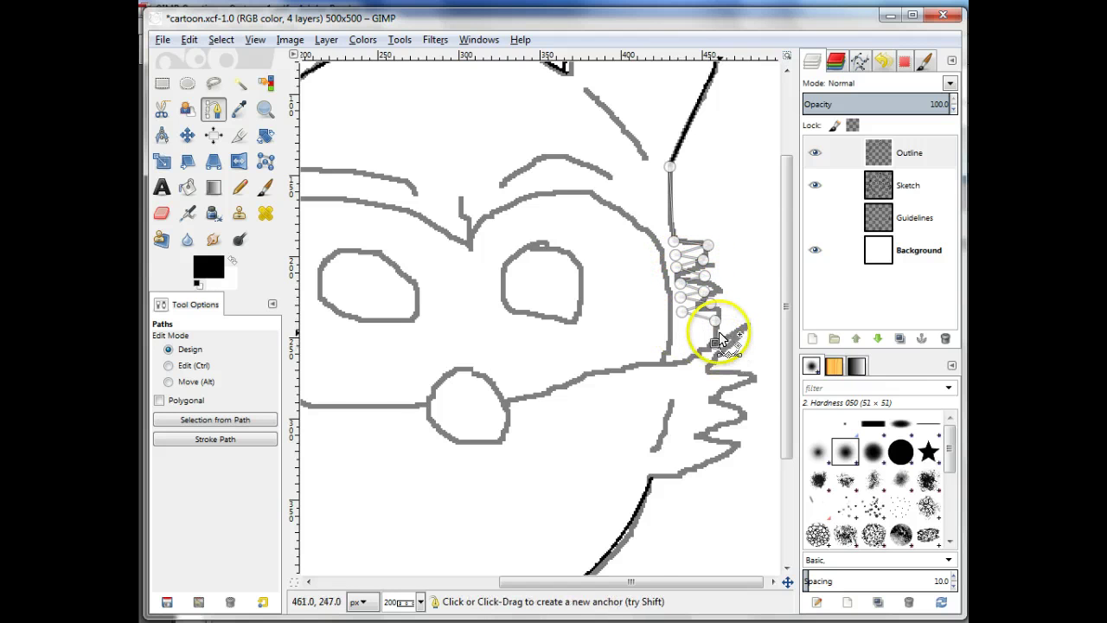
Bend the right zigzag path's straight segments slightly into curves.
scroll(604, 326, up, 4)
drag(640, 580, 693, 581)
drag(784, 332, 784, 296)
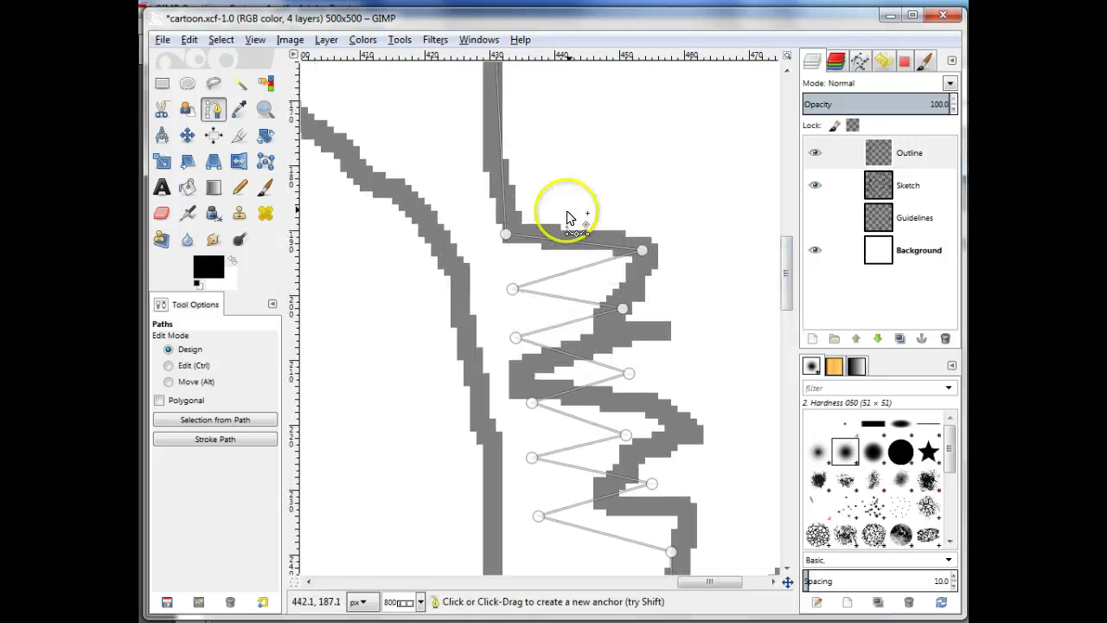
click(575, 273)
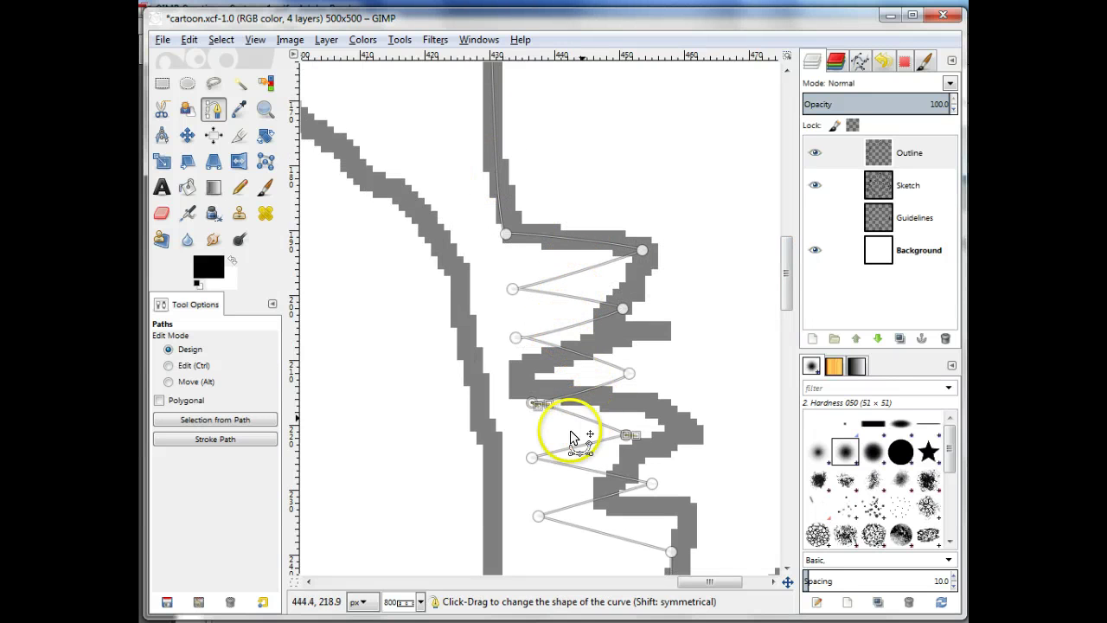
click(585, 469)
click(605, 529)
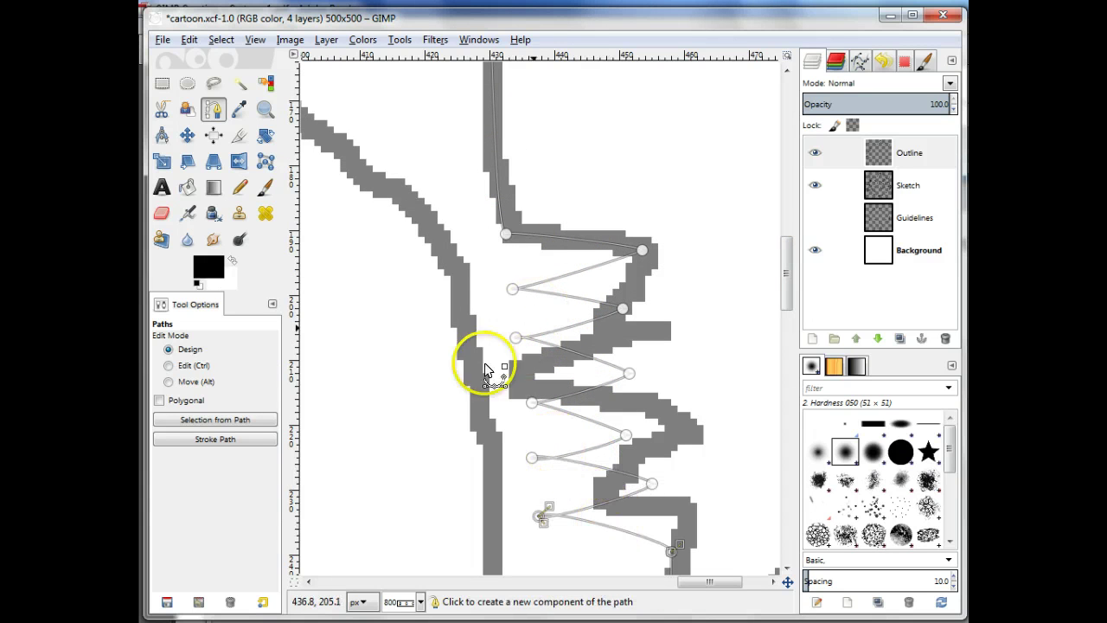
Adjust the handles of the right zigzag's three upper inner anchors so that the adjoining spikes arch upward.
drag(512, 331, 559, 343)
click(532, 402)
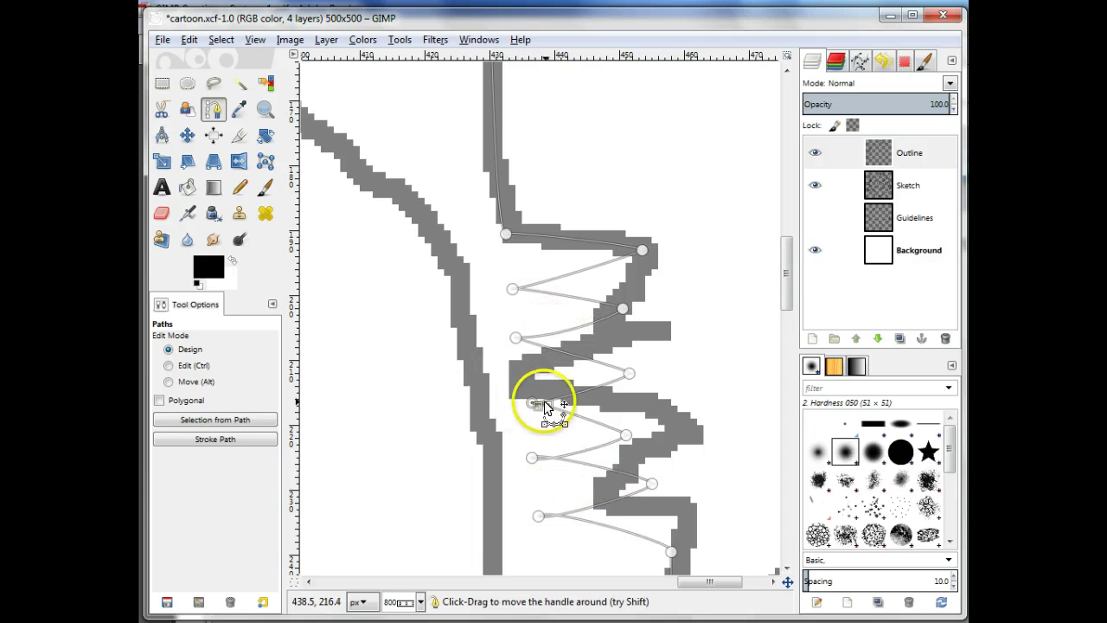
mouse_move(538, 403)
mouse_down()
mouse_move(581, 419)
mouse_move(546, 420)
mouse_up()
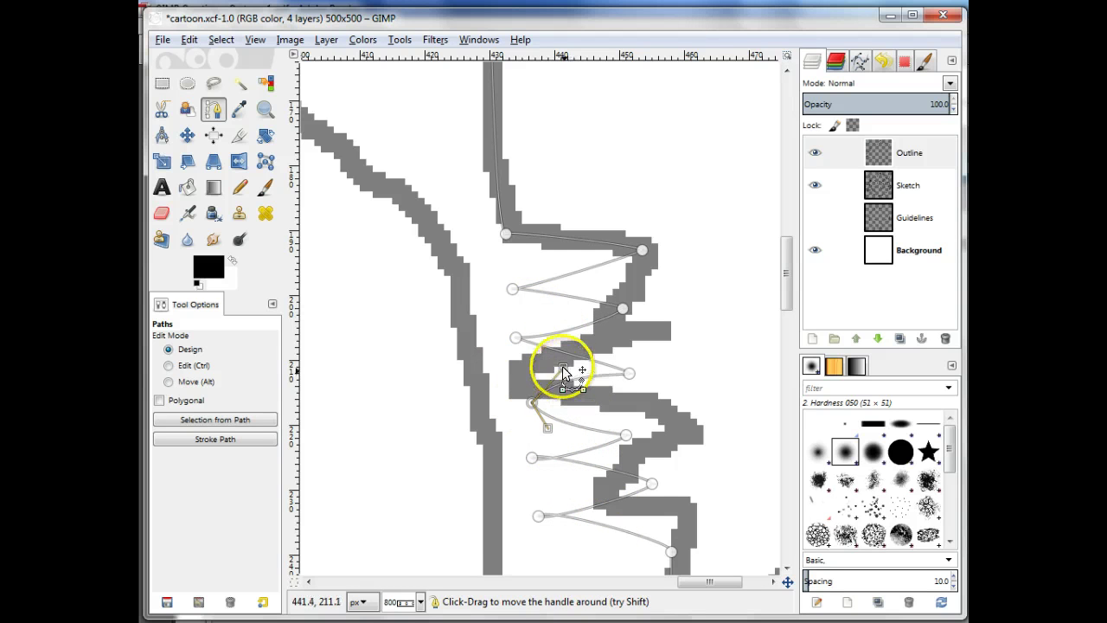
click(514, 337)
mouse_move(557, 340)
mouse_down()
mouse_move(543, 313)
mouse_move(563, 334)
mouse_up()
click(513, 289)
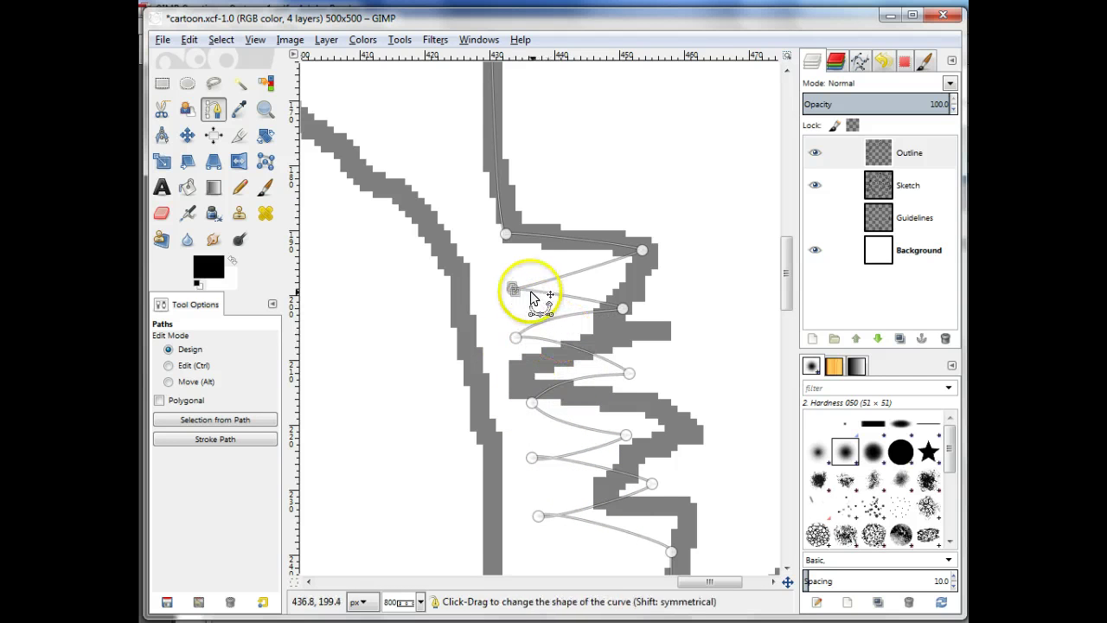
drag(515, 285, 535, 256)
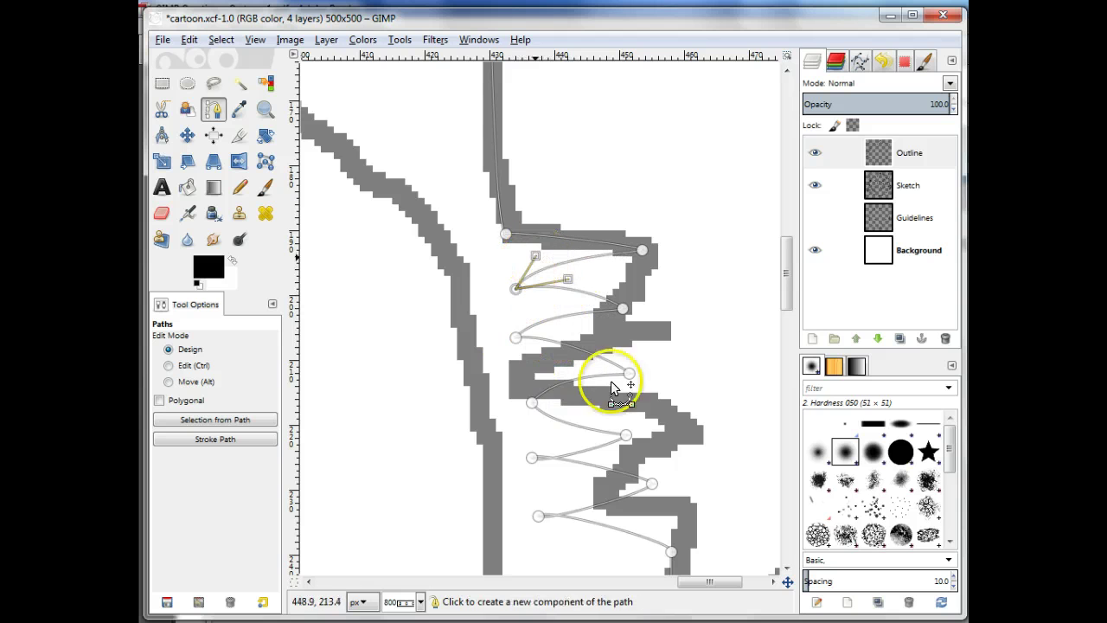
Arch the right zigzag's two lowest spikes upward, bend the end segment down to the cheek line, and stroke the path.
drag(531, 452, 538, 424)
click(537, 516)
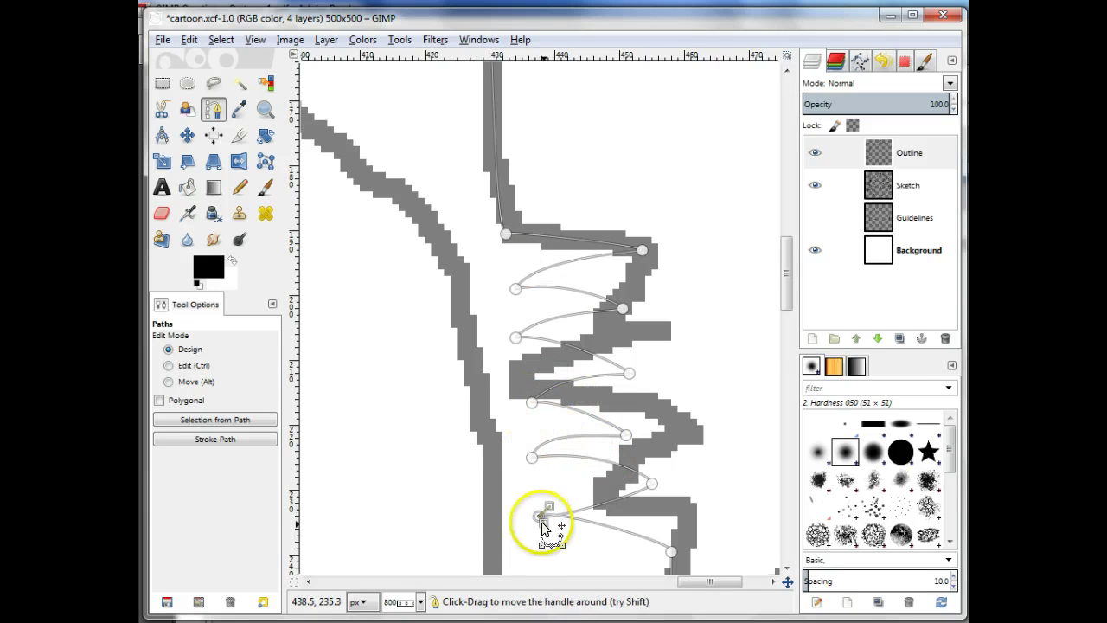
drag(541, 524, 604, 492)
scroll(713, 523, down, 5)
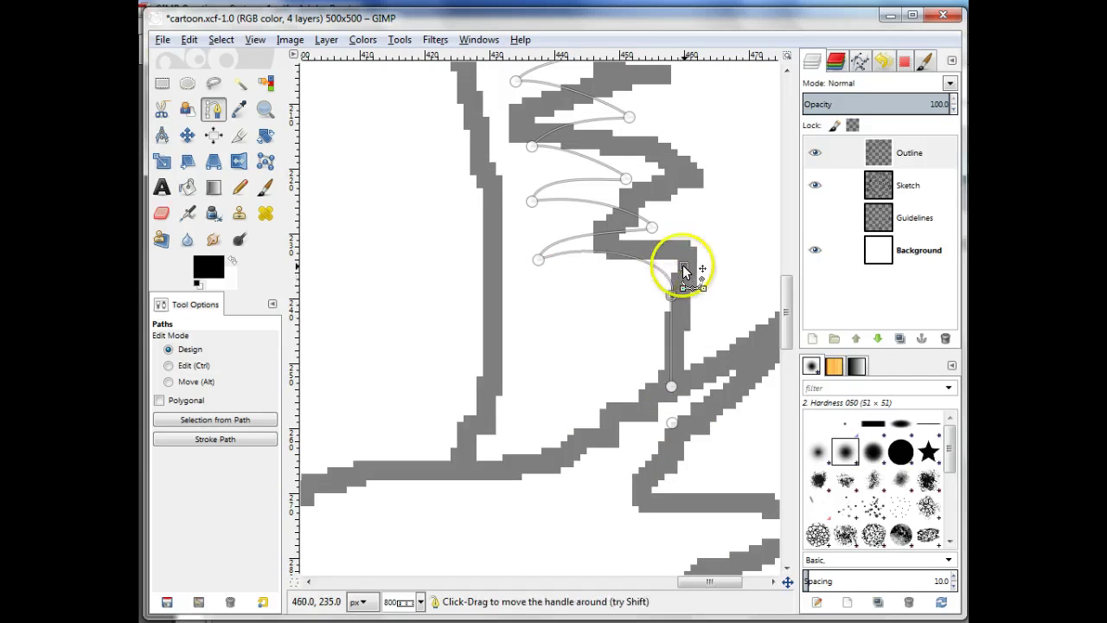
mouse_move(682, 322)
mouse_down()
mouse_move(669, 310)
mouse_move(678, 350)
mouse_up()
click(214, 438)
click(351, 309)
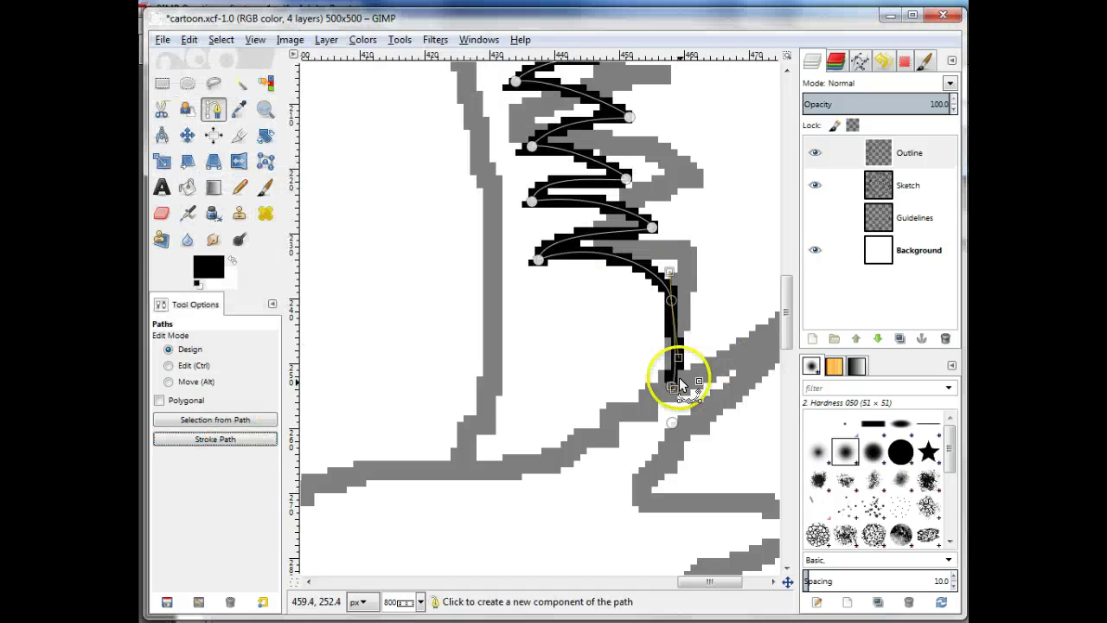
Start a new path and place zigzag anchors down the right cheek fur from the ear hair to the chin outline.
scroll(704, 334, down, 5)
click(187, 136)
click(213, 110)
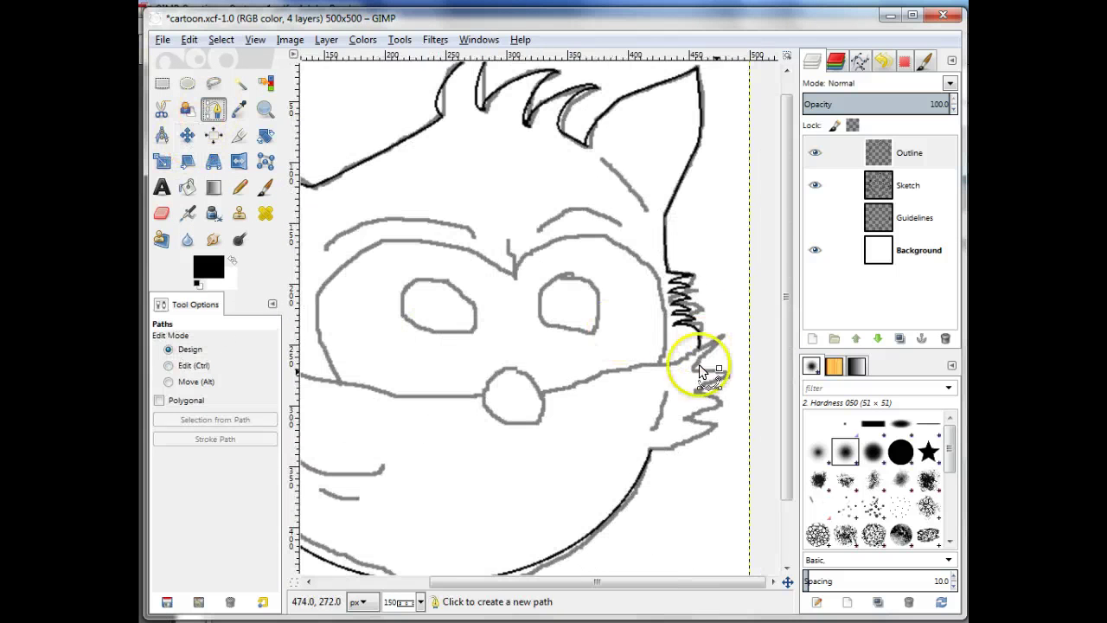
click(721, 337)
click(686, 417)
click(715, 424)
click(649, 448)
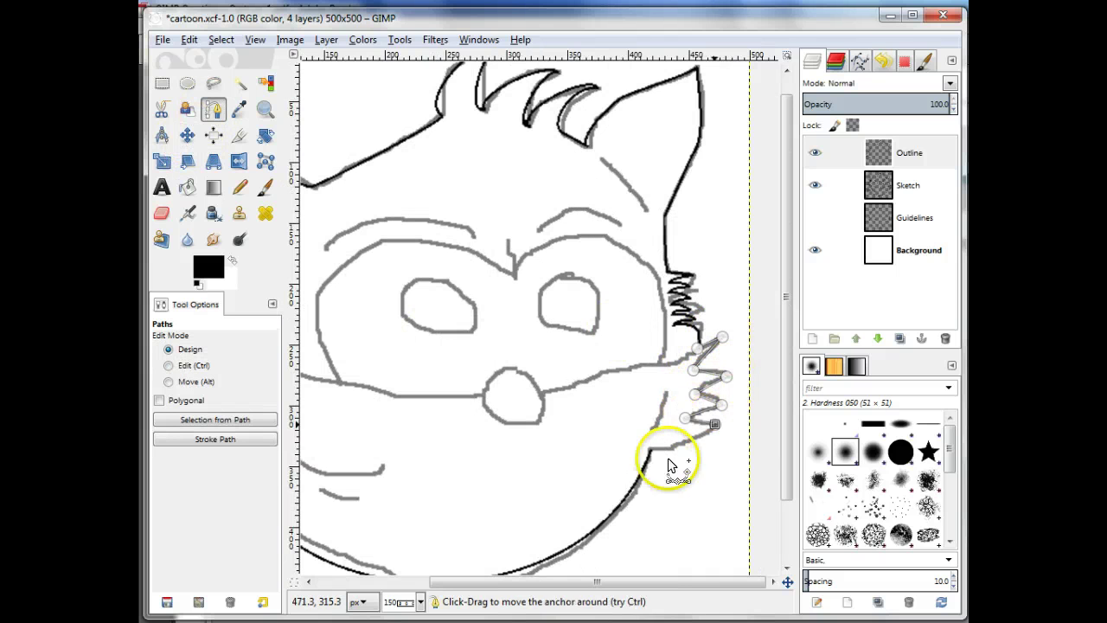
Bend the right cheek fur path's segments into curved spikes following the sketch and stroke the path.
scroll(698, 487, up, 3)
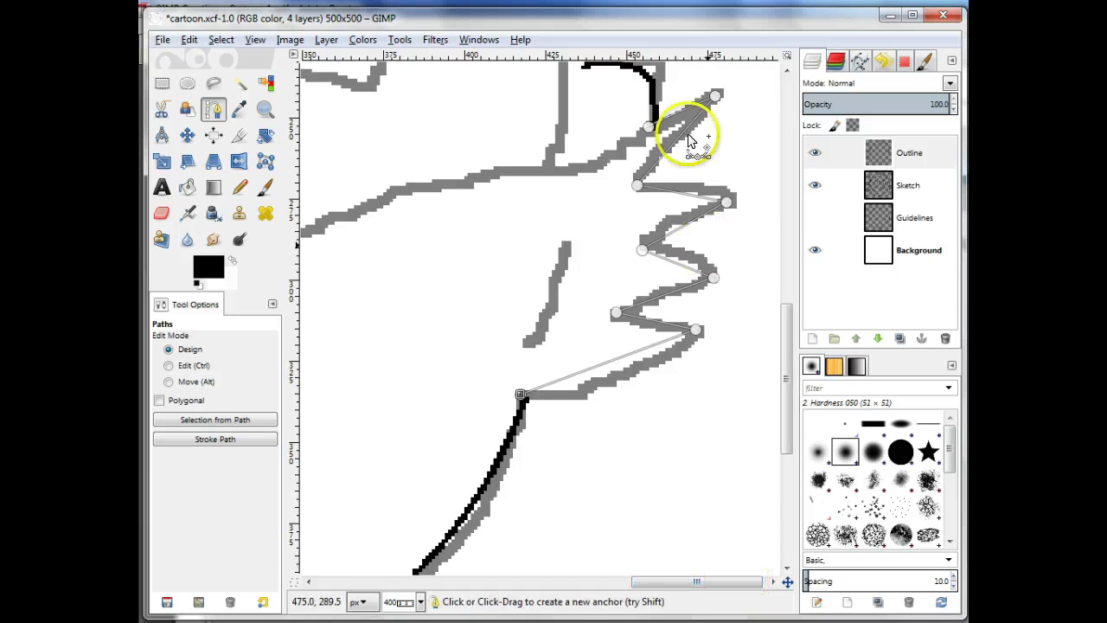
drag(675, 119, 677, 123)
drag(674, 141, 684, 148)
drag(683, 189, 636, 340)
click(727, 202)
drag(712, 198, 655, 281)
click(616, 311)
mouse_move(646, 320)
mouse_down()
mouse_move(667, 308)
mouse_move(679, 371)
mouse_move(648, 310)
mouse_up()
click(224, 439)
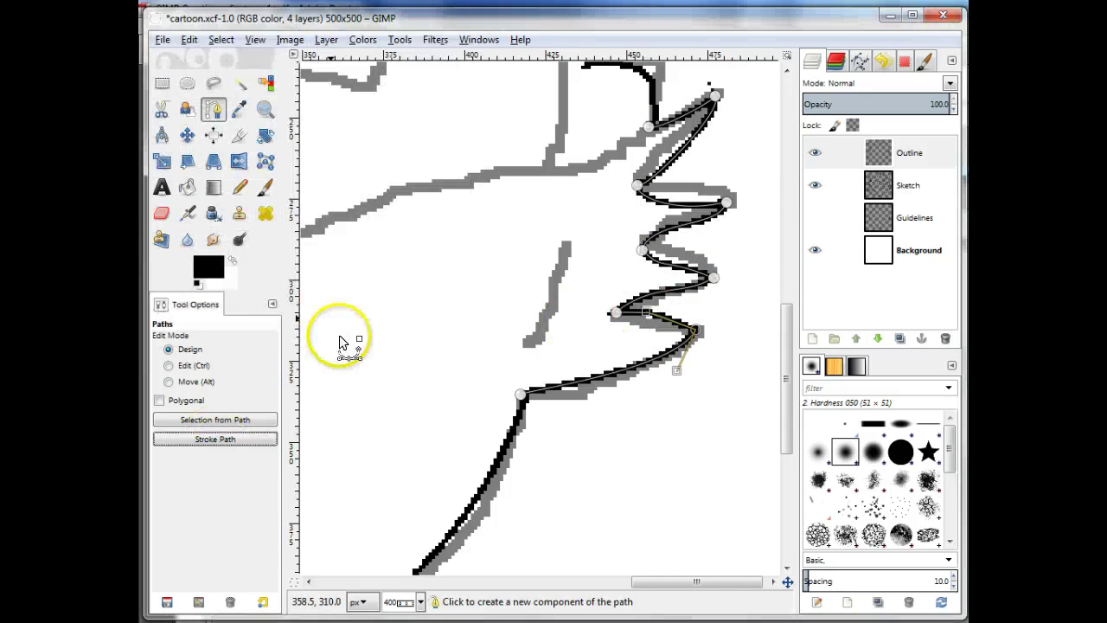
Trace the short crease inside the right cheek with a slightly curved two-anchor path and stroke it.
click(567, 245)
click(524, 348)
click(215, 439)
key(Return)
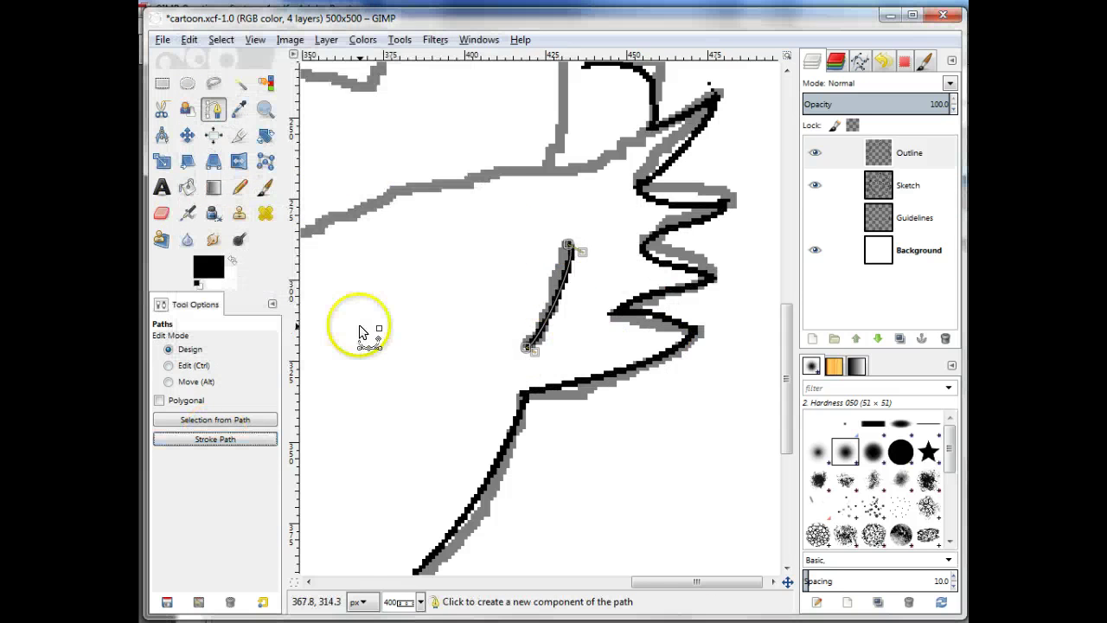
Place path anchors along the cheek line from the right fur to the nose and bend its segments slightly.
scroll(358, 326, down, 3)
drag(593, 581, 426, 580)
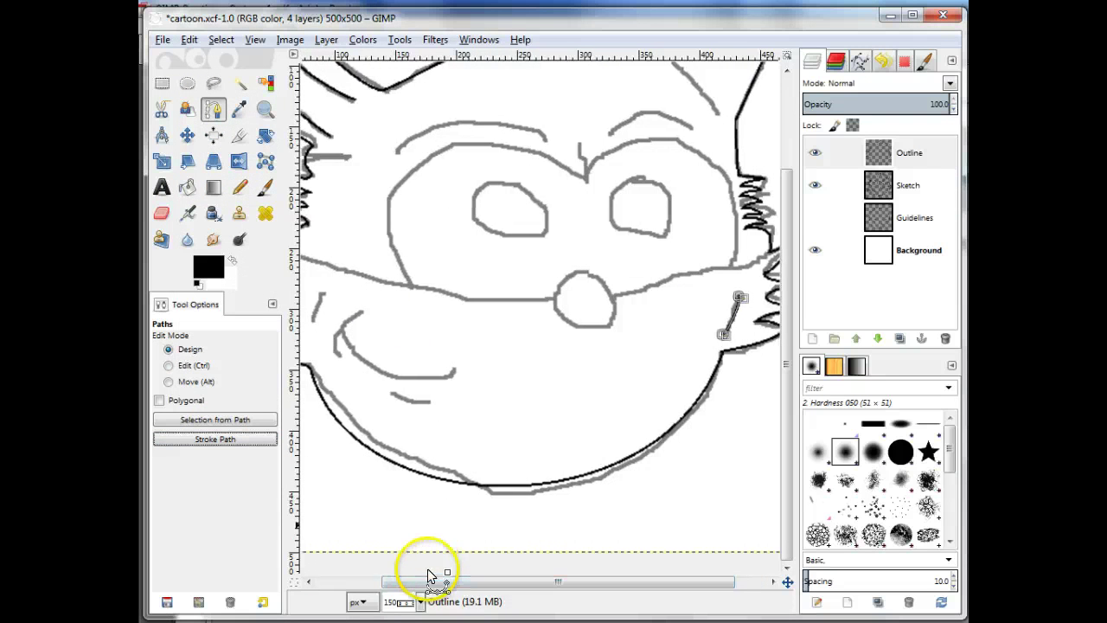
click(769, 251)
click(729, 267)
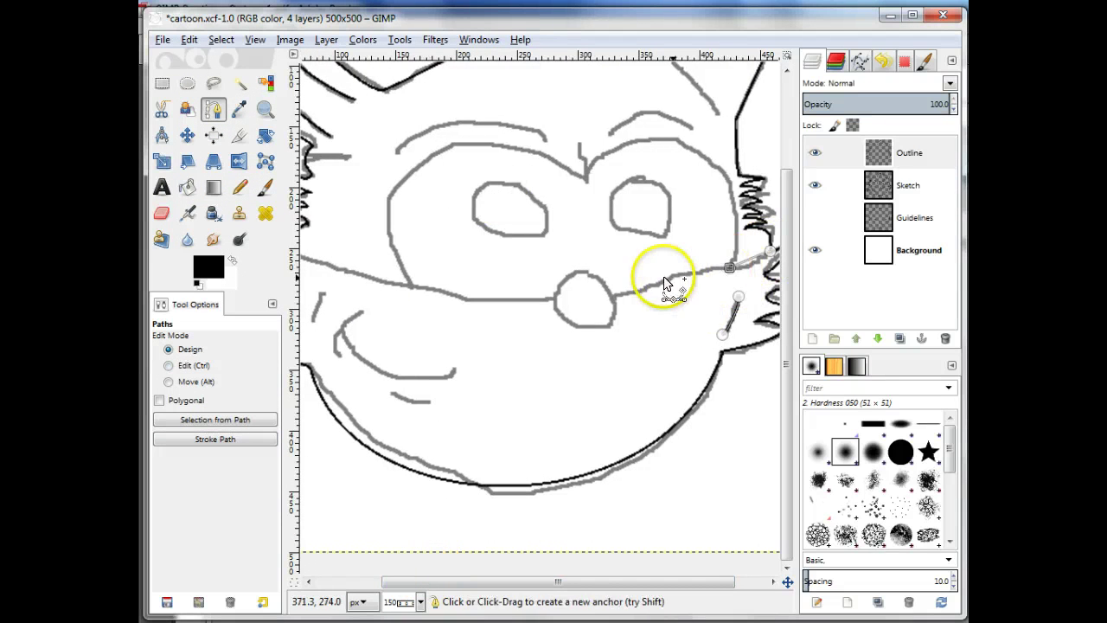
click(665, 279)
click(613, 298)
click(641, 288)
drag(695, 273, 699, 270)
Adjust the handles of the right cheek line's inner anchors for a smooth curve and stroke the path.
scroll(685, 319, up, 4)
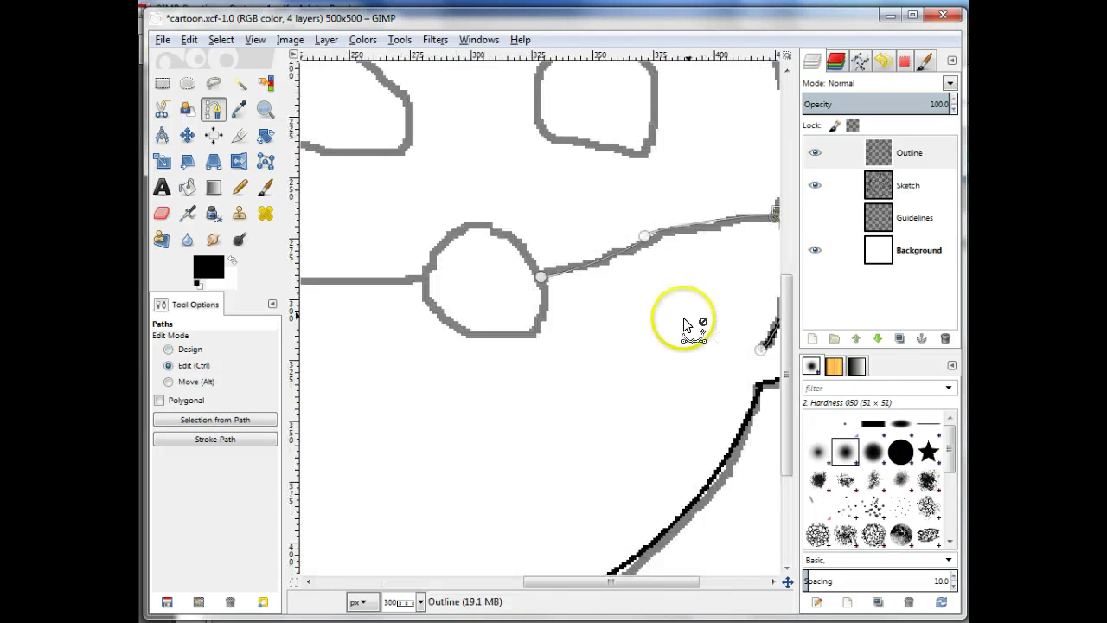
drag(617, 159, 646, 152)
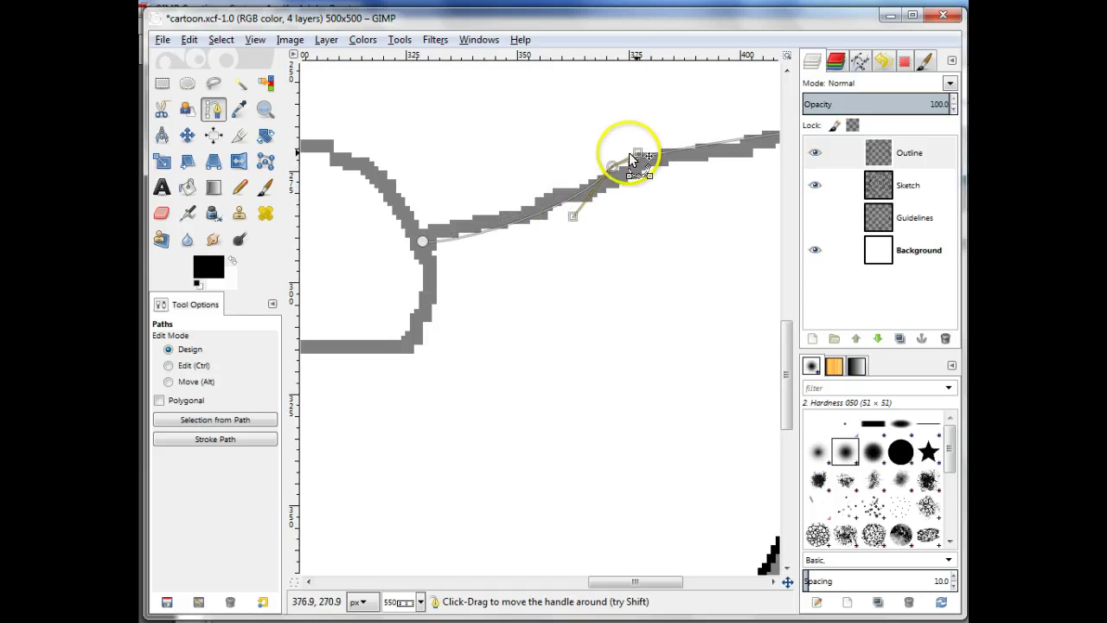
drag(645, 581, 690, 581)
drag(637, 112, 592, 113)
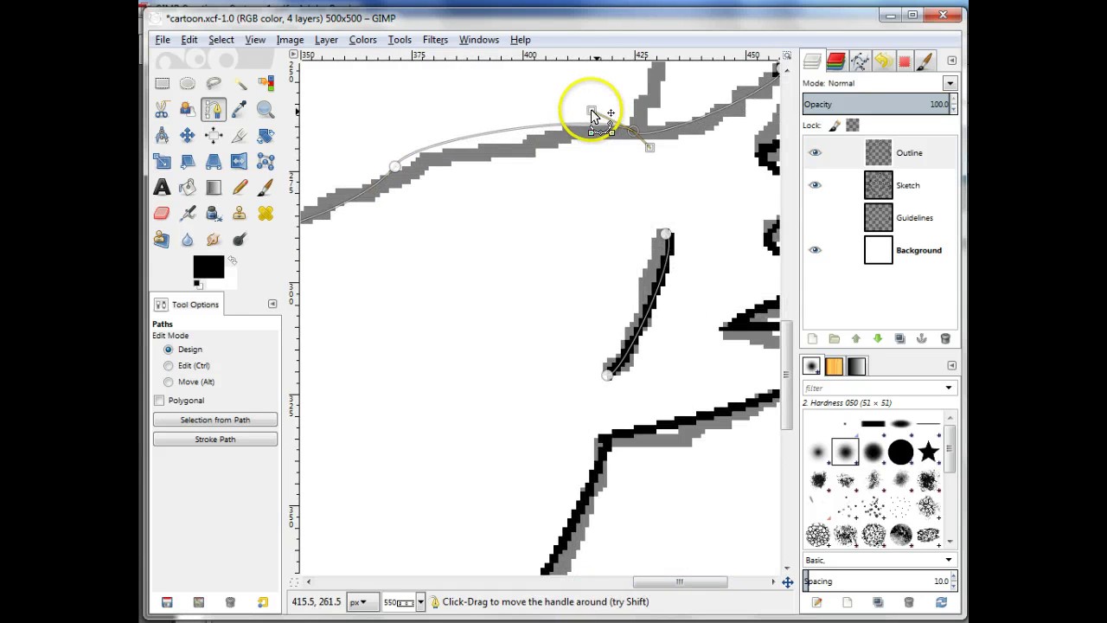
mouse_move(699, 584)
mouse_down()
mouse_move(653, 589)
mouse_move(707, 584)
mouse_up()
click(250, 441)
click(403, 432)
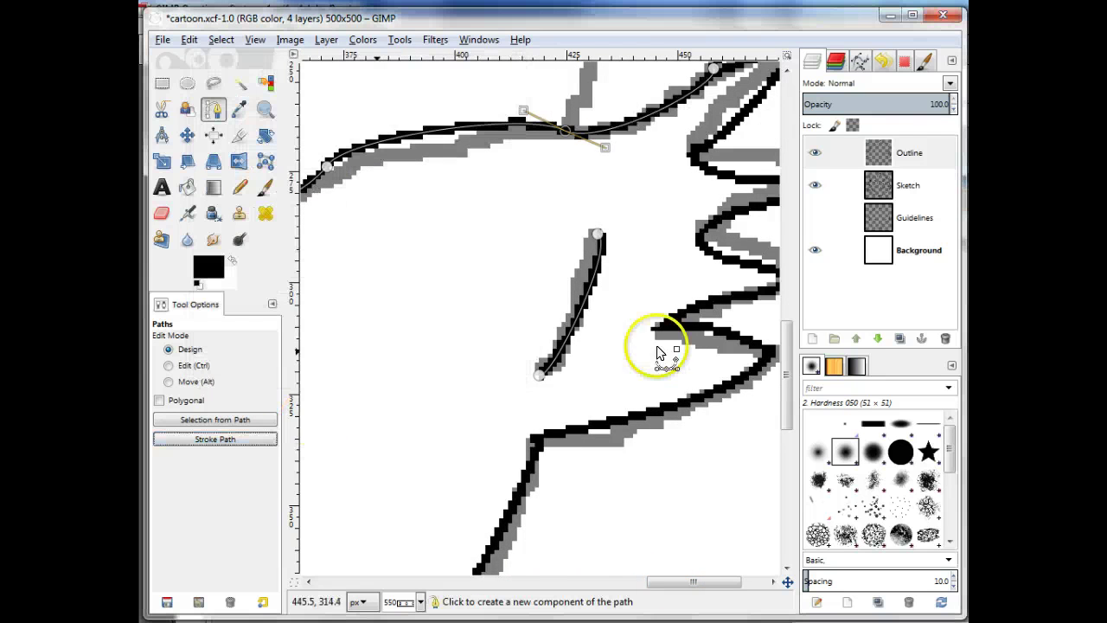
Trace the short crease inside the left cheek with a new curved two-anchor path and stroke it.
scroll(522, 372, down, 4)
drag(522, 582, 353, 590)
click(187, 134)
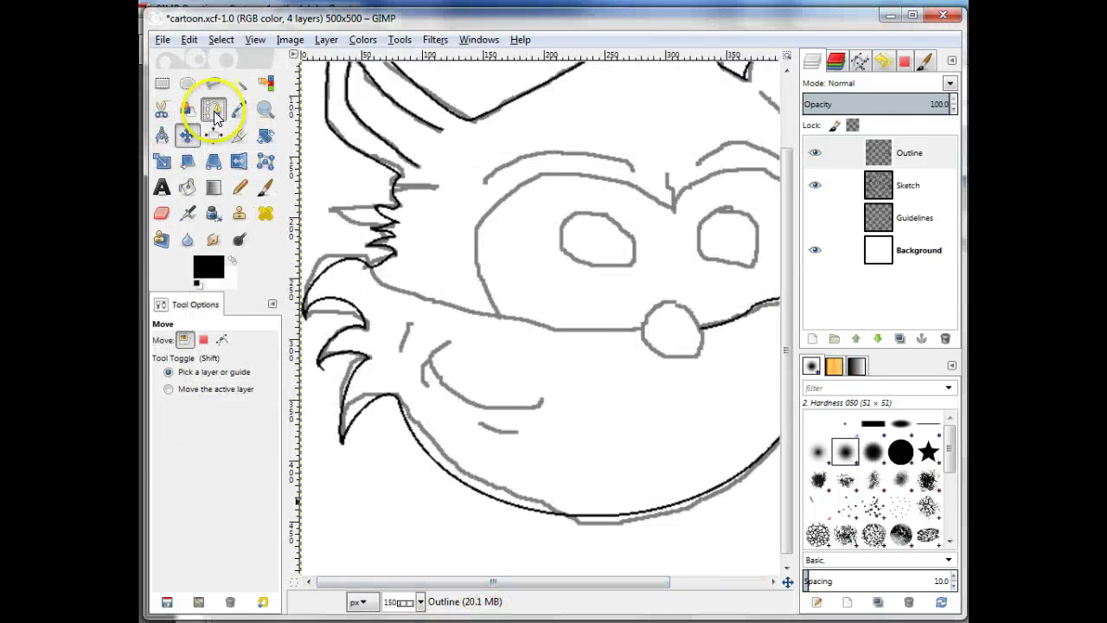
click(213, 109)
click(416, 323)
click(397, 352)
drag(406, 338, 398, 333)
click(255, 437)
click(389, 400)
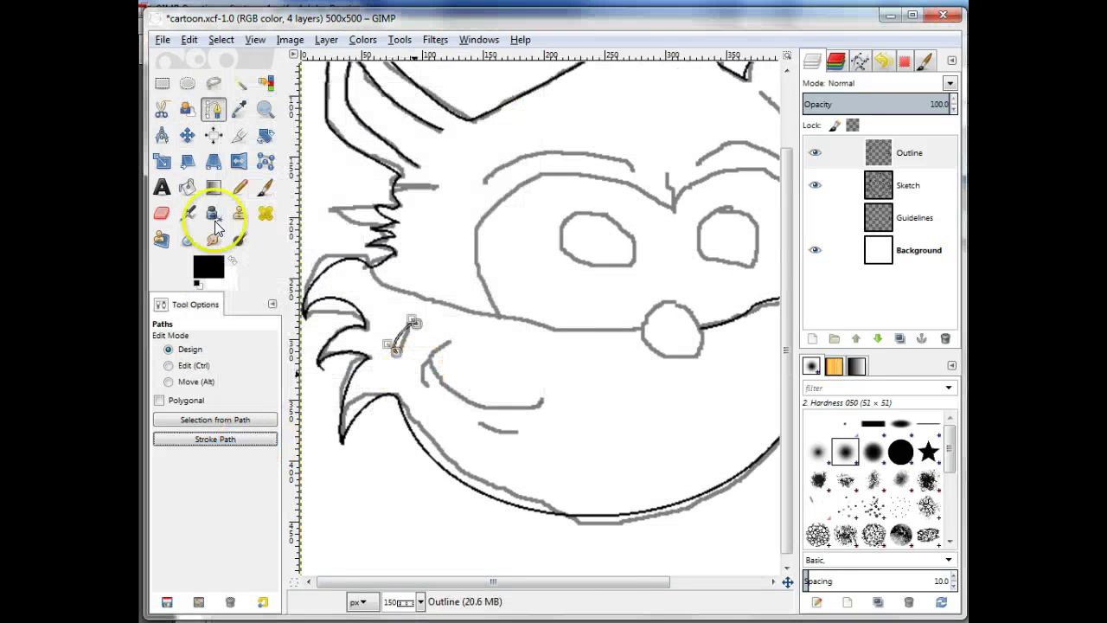
Trace the arc at the left mouth corner with a new path, stroke it with a 2 px solid line, and save the image.
click(187, 135)
click(212, 110)
click(448, 344)
click(428, 384)
click(214, 439)
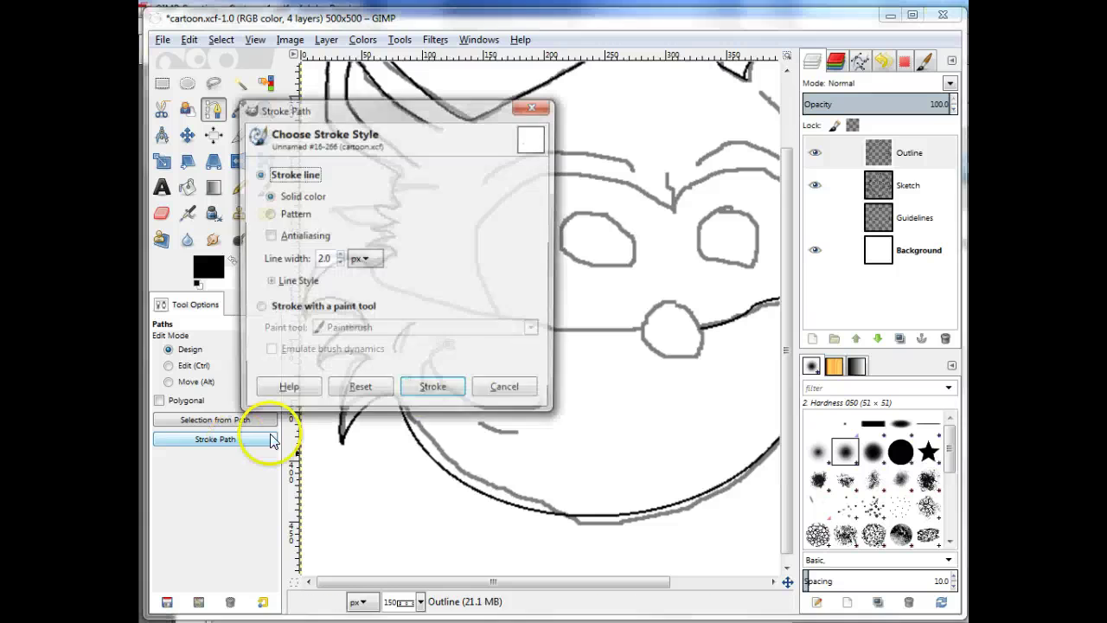
click(430, 386)
key(ctrl+s)
Trace the smile line from its right end to the mouth-corner arc with a curved three-anchor path and stroke it.
click(213, 110)
click(541, 399)
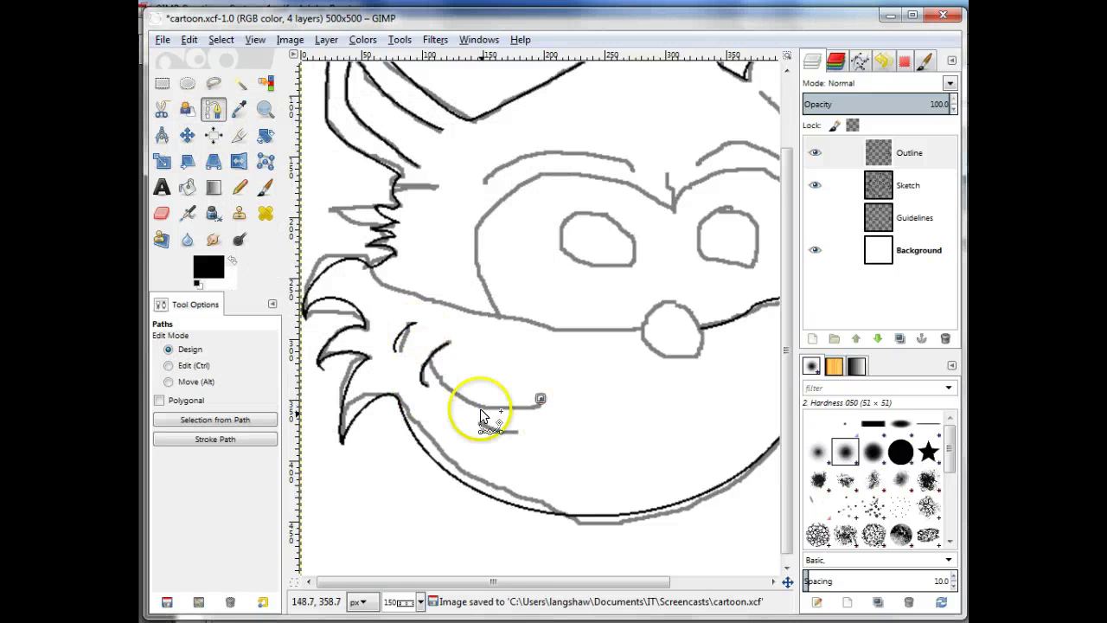
click(481, 408)
click(429, 358)
drag(526, 403, 514, 409)
scroll(514, 408, up, 2)
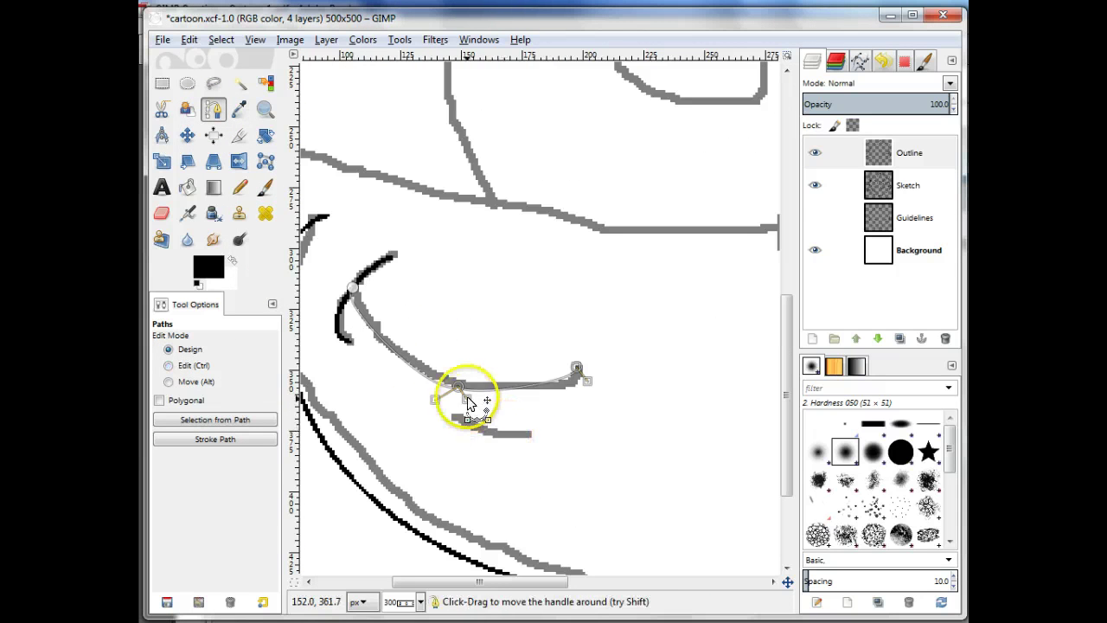
drag(413, 375, 354, 312)
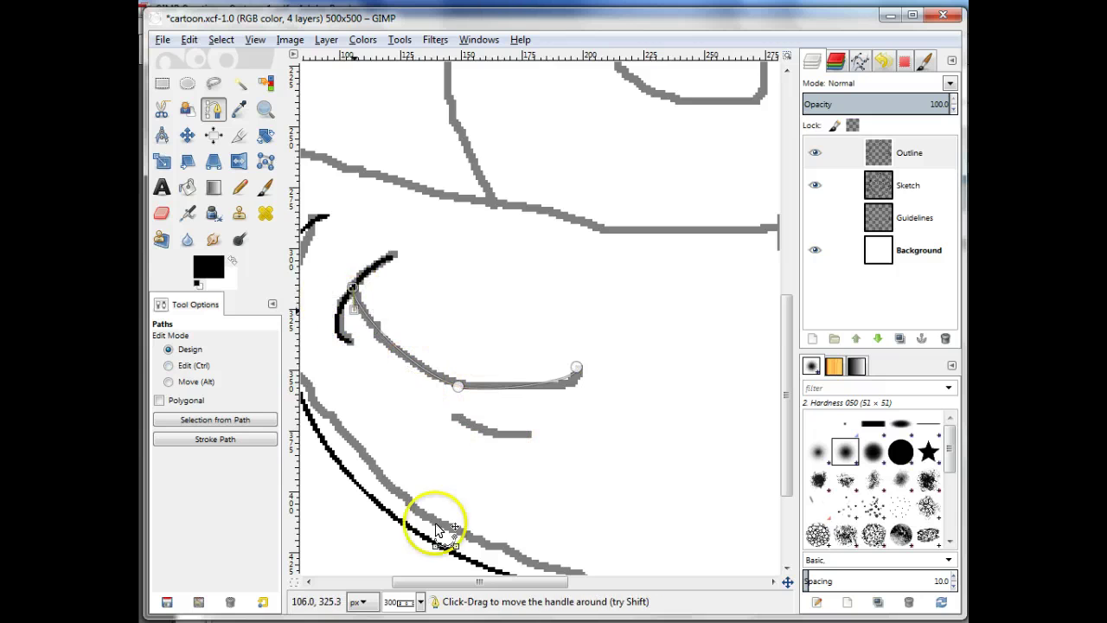
click(243, 437)
key(Return)
Trace the short lower-lip line beneath the smile with a new two-anchor path and stroke it.
click(187, 136)
click(212, 110)
click(452, 416)
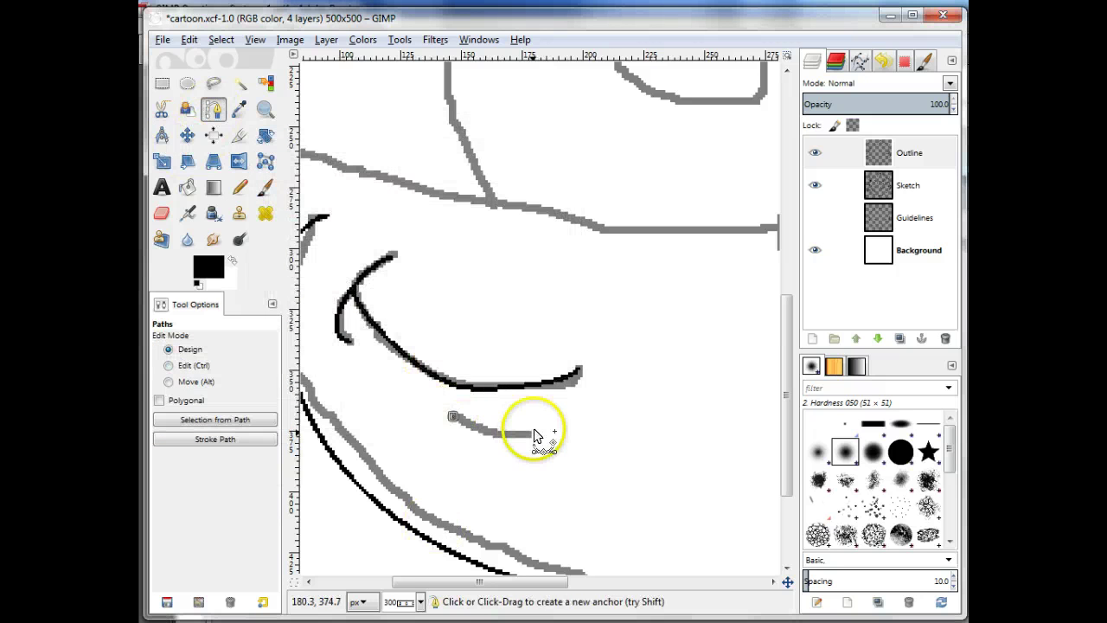
click(534, 435)
click(215, 438)
click(470, 432)
Start a new path along the cheek line from the left fur to the nose and bend its segments downward.
scroll(459, 430, down, 3)
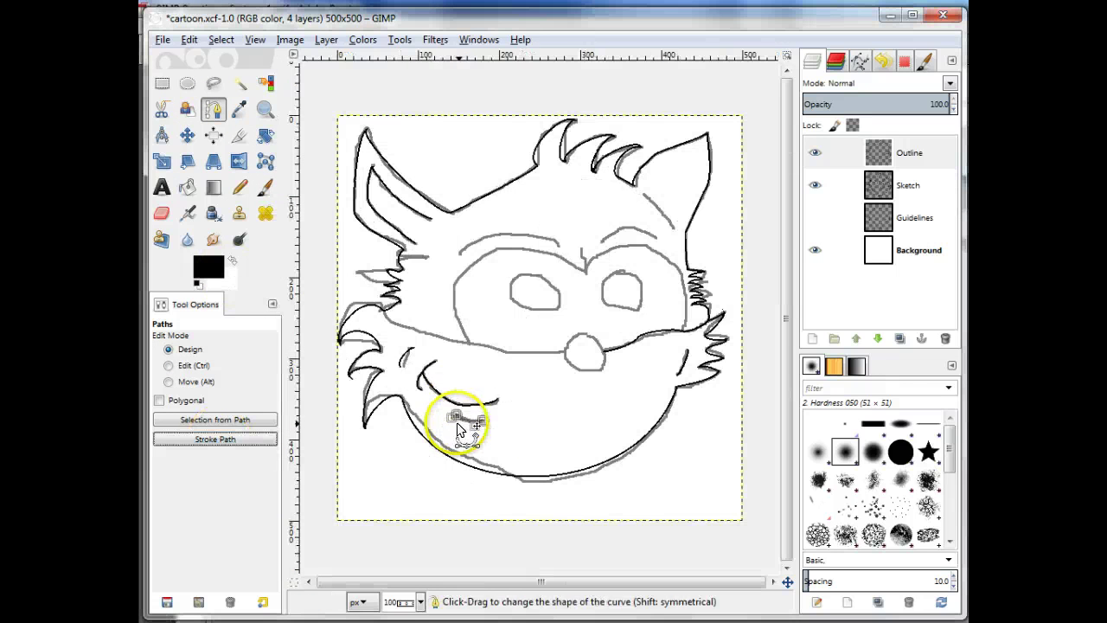
click(187, 134)
click(213, 109)
click(382, 311)
click(468, 344)
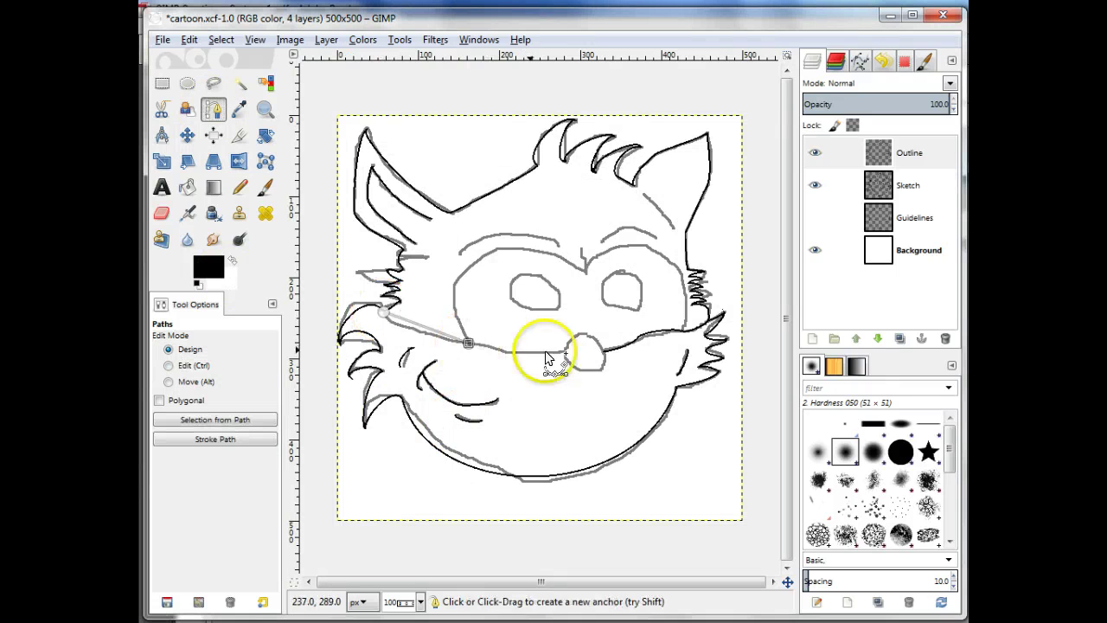
drag(419, 325, 411, 331)
drag(525, 347, 523, 354)
Refine the left cheek line's curve toward the nose with its handles and stroke the path.
scroll(432, 393, up, 3)
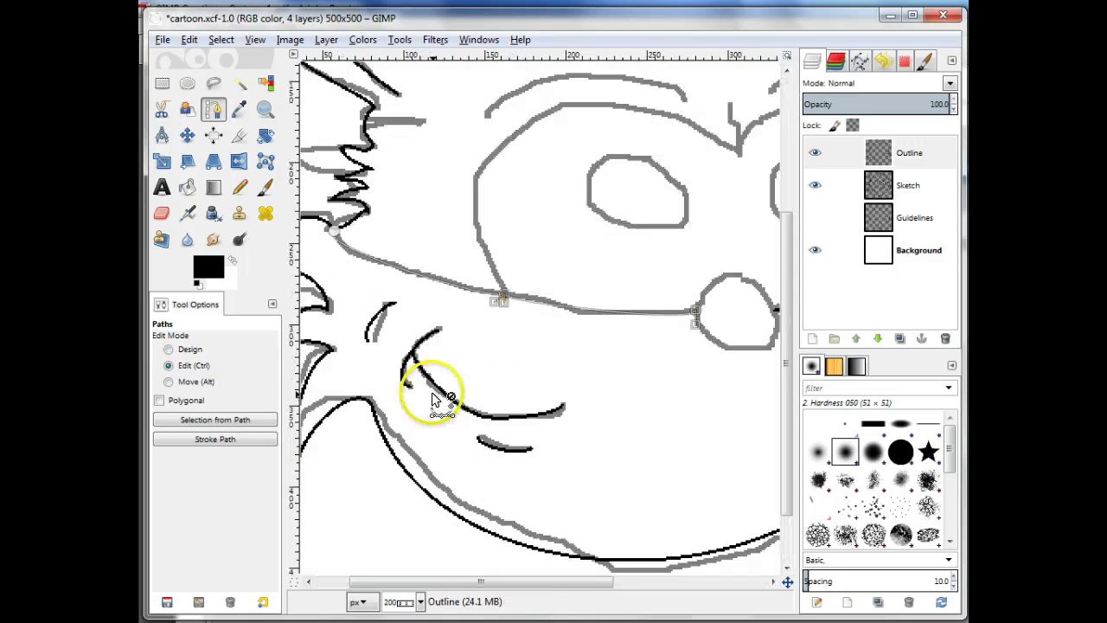
drag(614, 256, 603, 246)
drag(629, 256, 581, 292)
click(718, 582)
click(214, 438)
click(494, 451)
Start a new path and place four anchors around the left eye outline from the cheek line to the brow bridge.
click(188, 110)
click(211, 110)
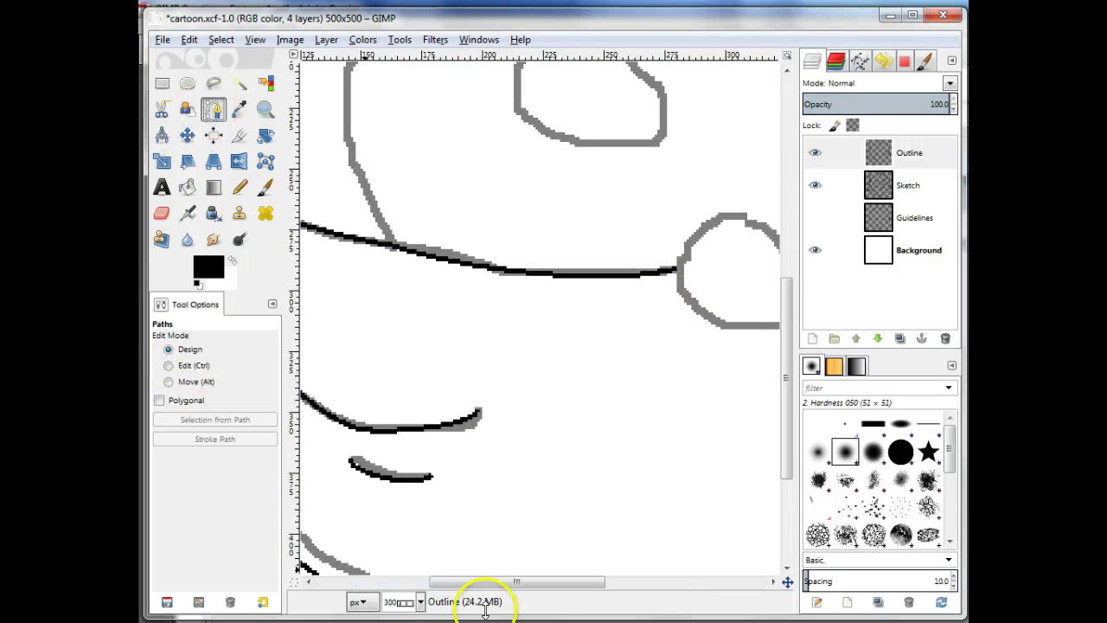
drag(484, 582, 420, 582)
scroll(516, 444, down, 2)
click(540, 323)
click(521, 231)
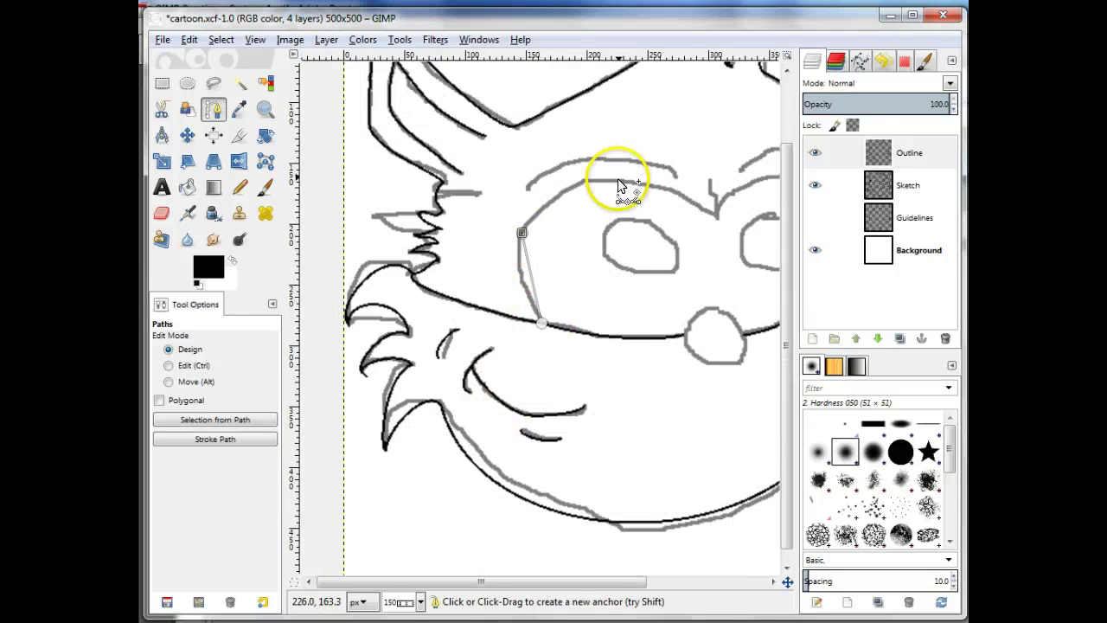
click(618, 181)
click(715, 216)
Bend the left eye path's segments outward to follow the sketched eye outline.
drag(531, 278, 522, 287)
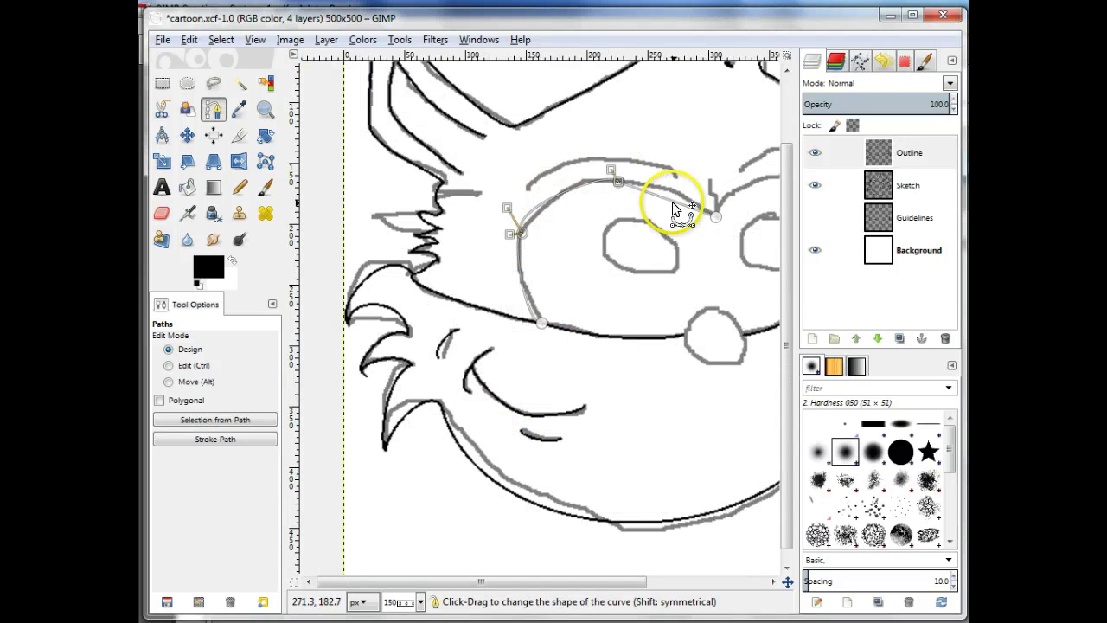
drag(673, 202, 678, 195)
ctrl+scroll(605, 339, up, 3)
drag(491, 581, 444, 581)
scroll(620, 449, up, 1)
scroll(621, 455, up, 5)
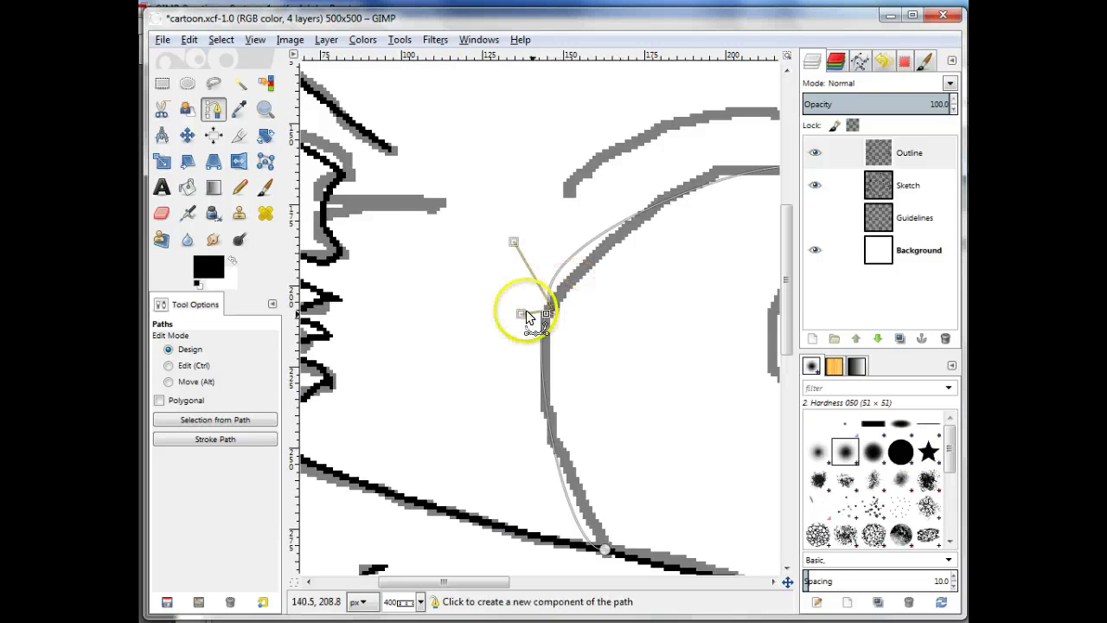
Adjust the handles of the left eye path's outer and top anchors to smooth the arch, and stroke the path.
drag(514, 240, 588, 226)
drag(490, 581, 554, 580)
click(579, 173)
drag(555, 141, 458, 162)
drag(588, 154, 669, 171)
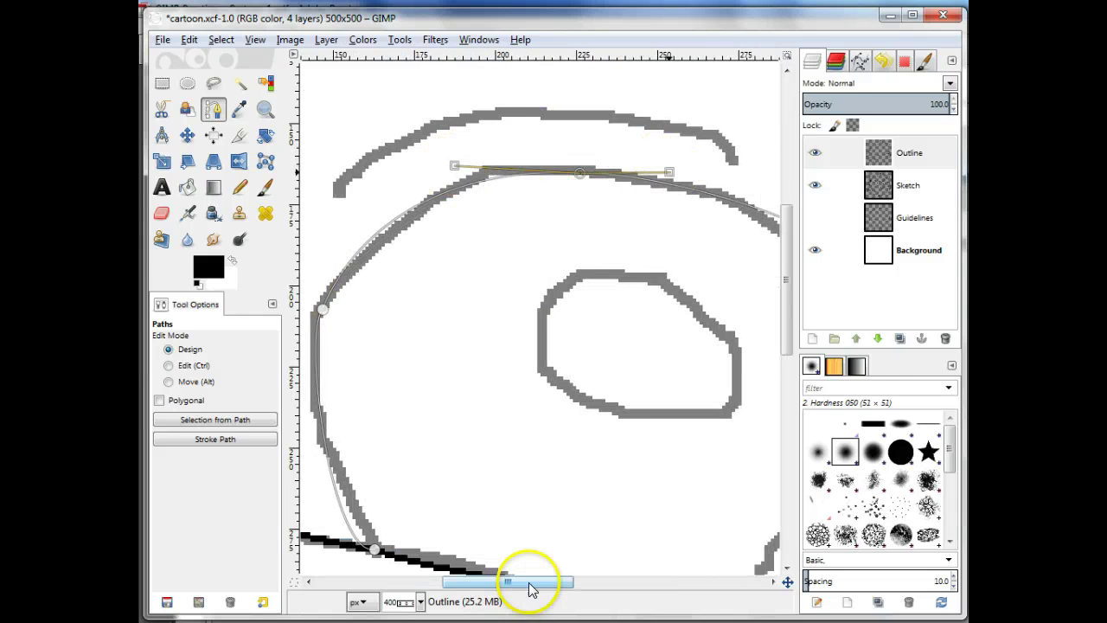
drag(527, 580, 625, 583)
click(722, 266)
click(232, 440)
click(507, 474)
Place path anchors around the right eye outline from the brow bridge over the top and down to the cheek line.
click(339, 269)
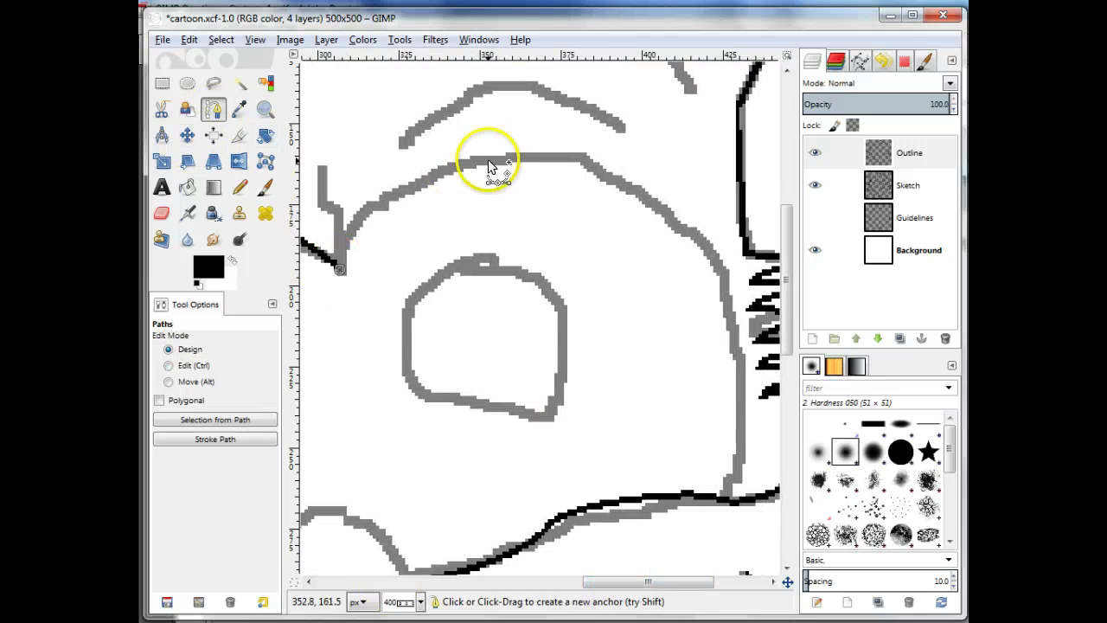
click(489, 160)
click(657, 206)
click(722, 500)
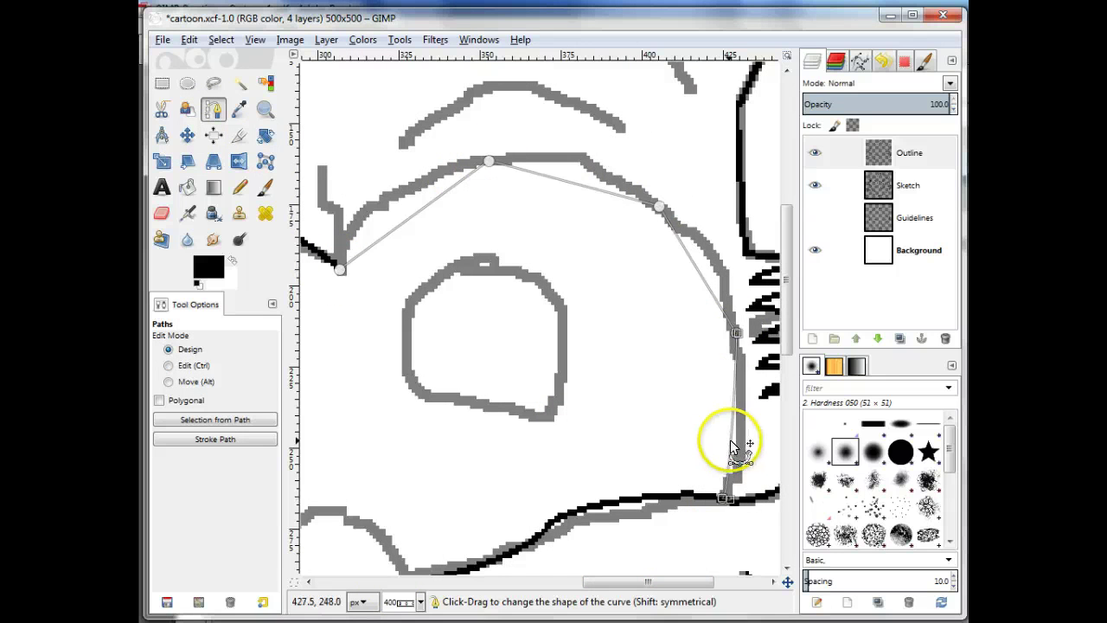
Bend the right eye path's segments outward and shape the inner curve rising from the brow bridge.
drag(711, 266, 715, 265)
drag(593, 189, 597, 171)
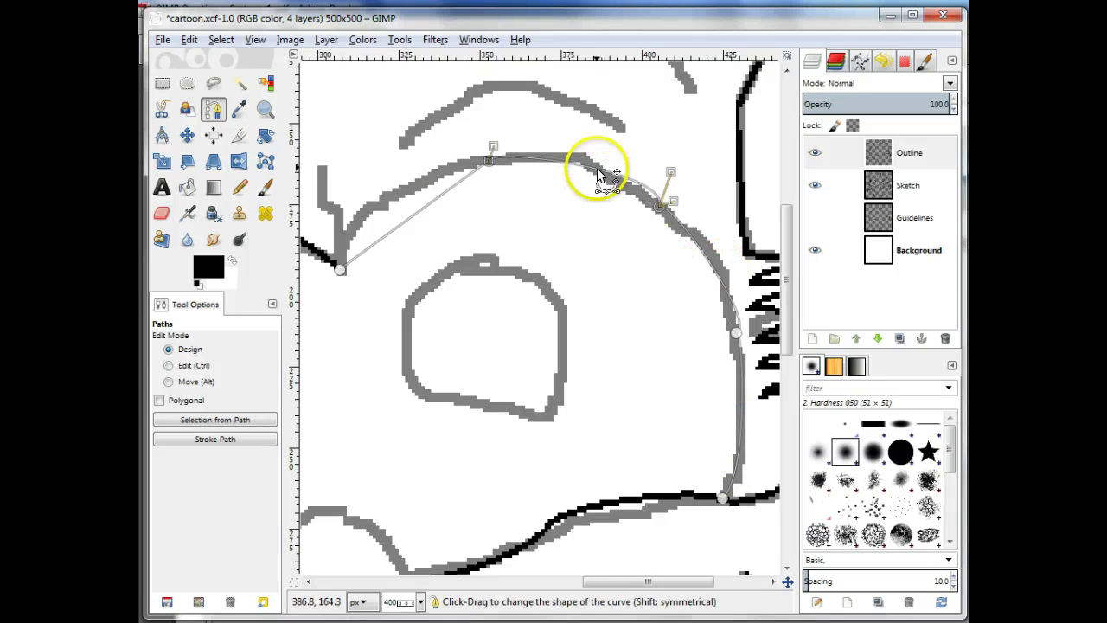
drag(408, 219, 378, 201)
drag(600, 580, 567, 580)
drag(413, 245, 489, 209)
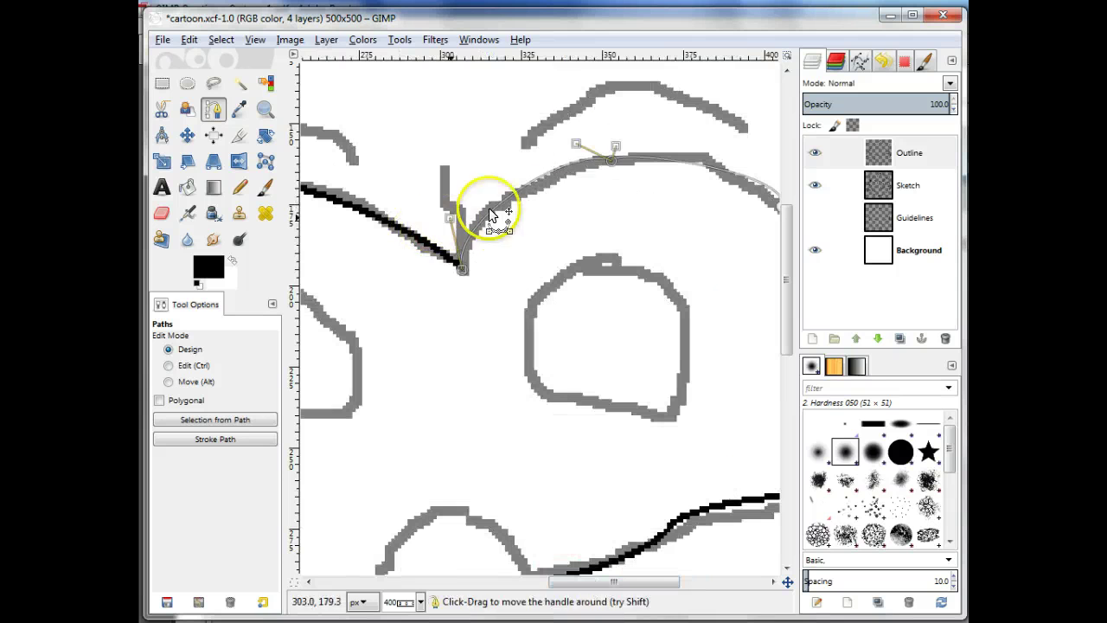
drag(659, 150, 667, 154)
drag(590, 580, 641, 579)
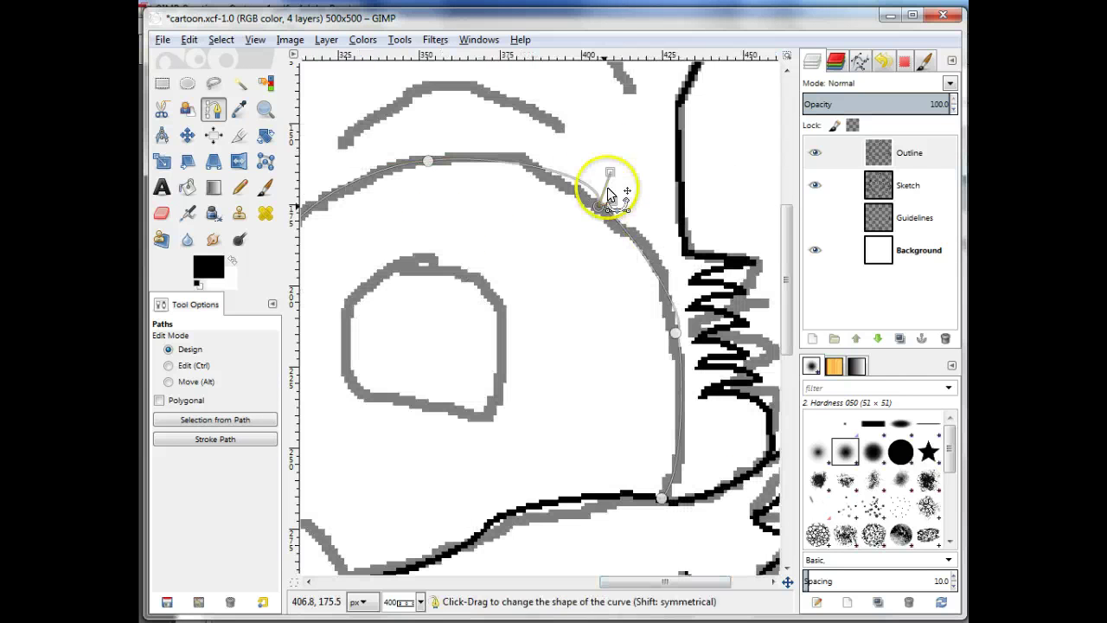
Smooth the right eye path's two outer anchors with their handles and stroke the path.
click(598, 205)
drag(567, 162, 555, 150)
drag(615, 201, 653, 245)
click(675, 333)
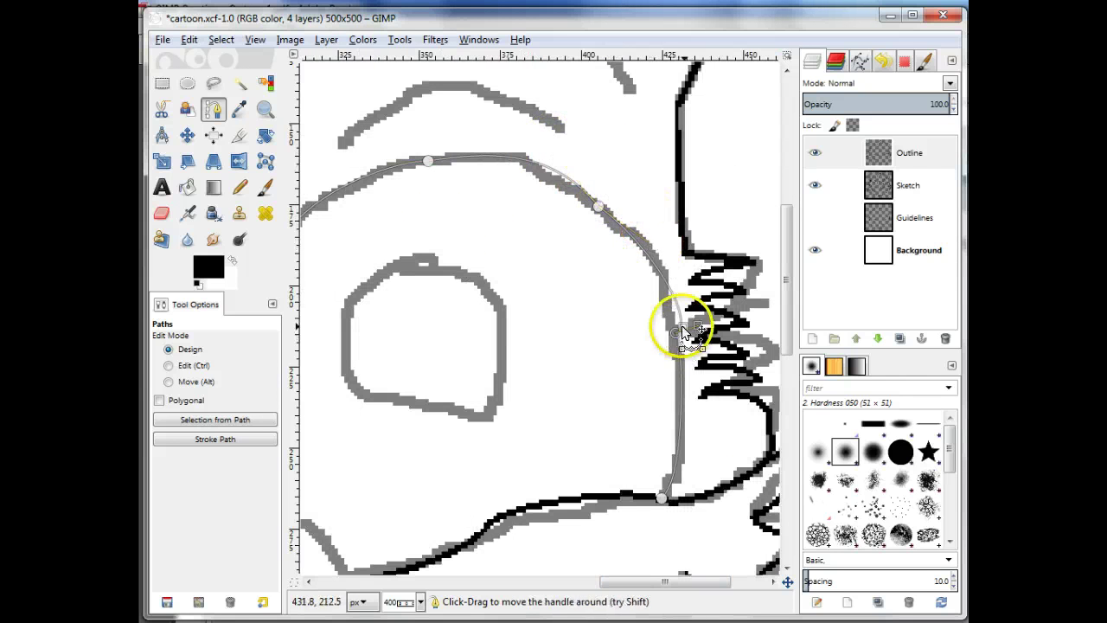
drag(681, 325, 685, 359)
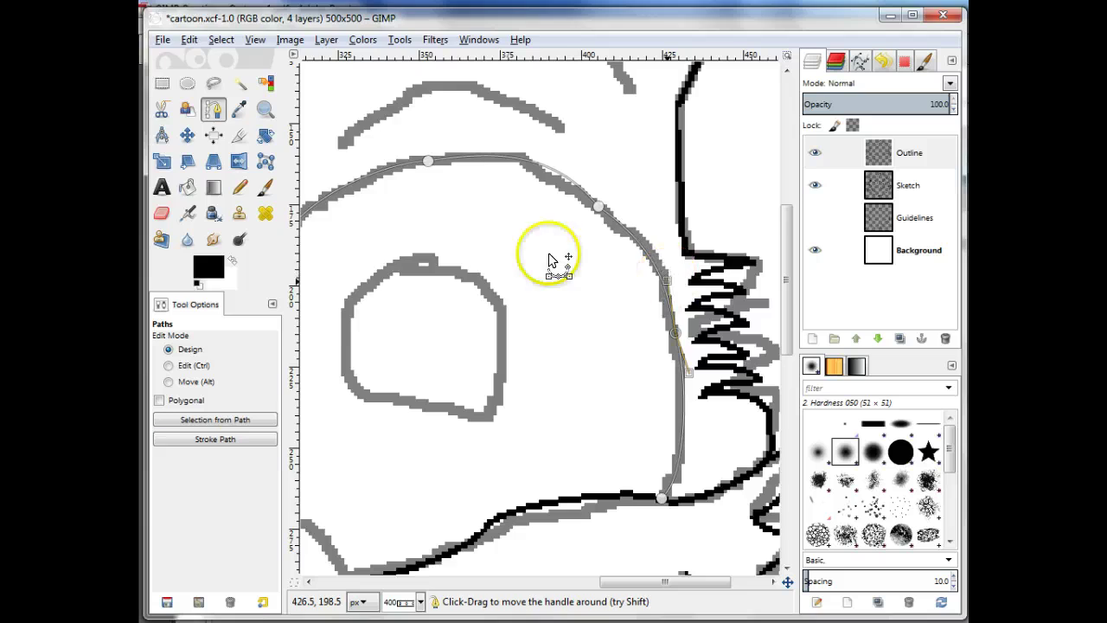
click(214, 439)
click(358, 309)
Place a three-anchor path along the right eyebrow and bend both segments upward to follow the sketch.
drag(630, 582, 587, 594)
click(707, 128)
click(597, 87)
click(490, 145)
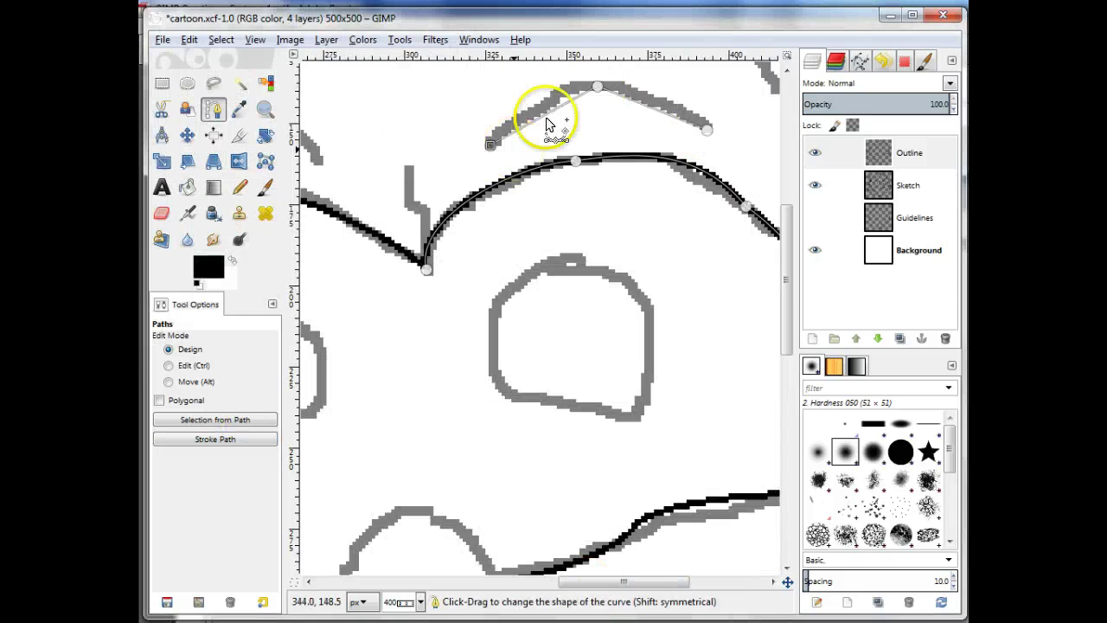
drag(546, 116, 534, 104)
drag(642, 105, 654, 99)
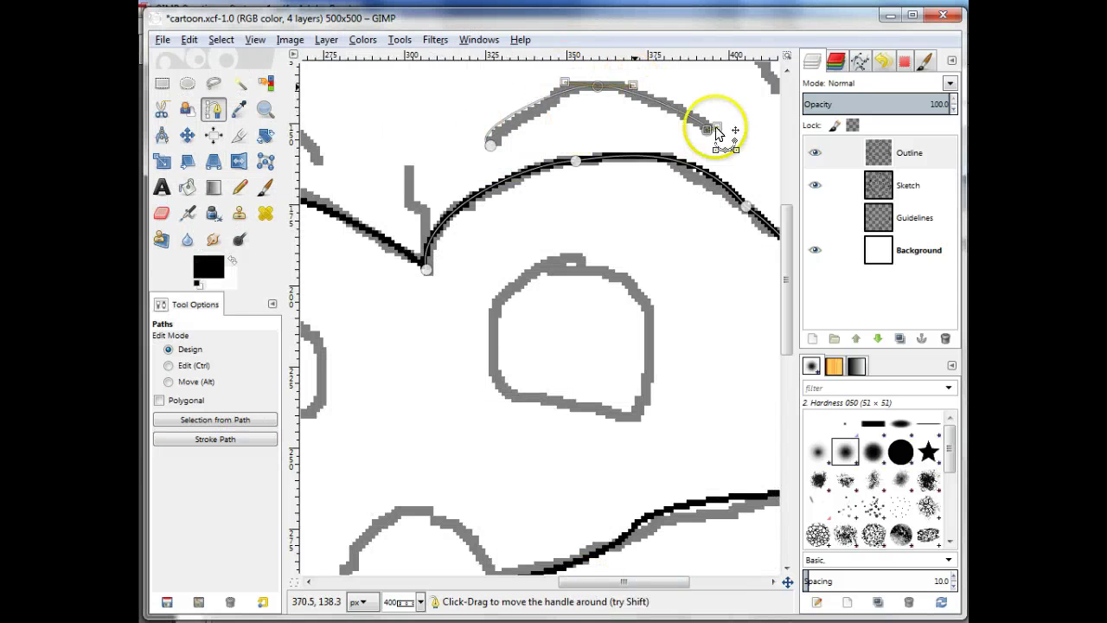
Refine the curve at the right eyebrow path's two end anchors and stroke the path.
click(490, 145)
click(708, 128)
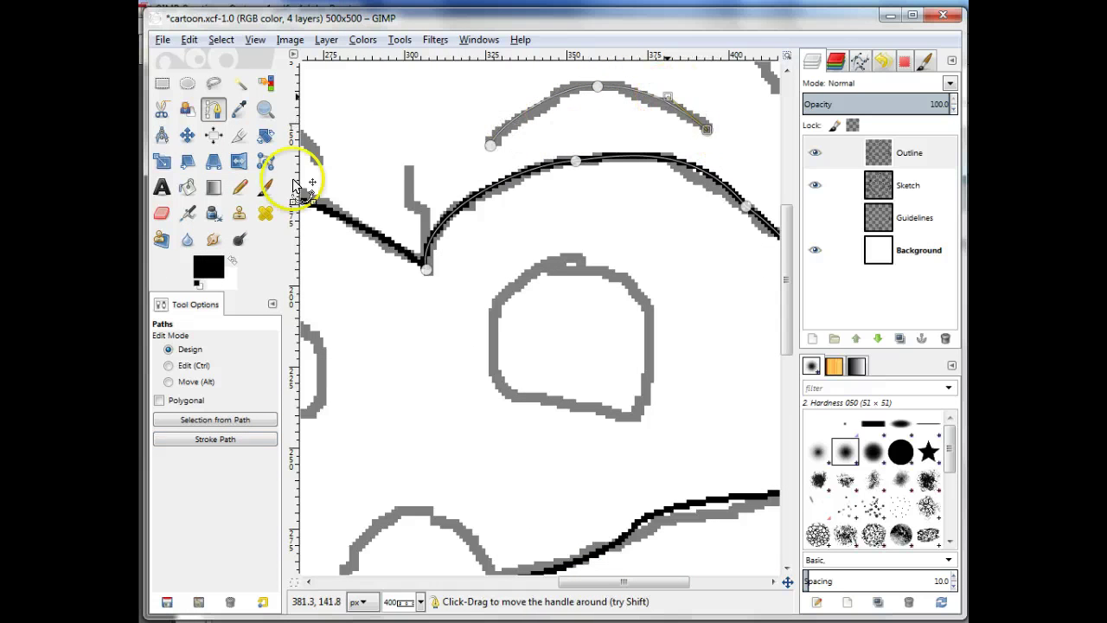
click(214, 438)
click(354, 309)
Start a new path with three anchors along the left eyebrow and bend its two segments upward.
ctrl+scroll(474, 330, down, 3)
drag(528, 581, 419, 597)
click(216, 168)
click(213, 109)
click(558, 267)
click(487, 249)
click(411, 278)
drag(441, 265, 442, 258)
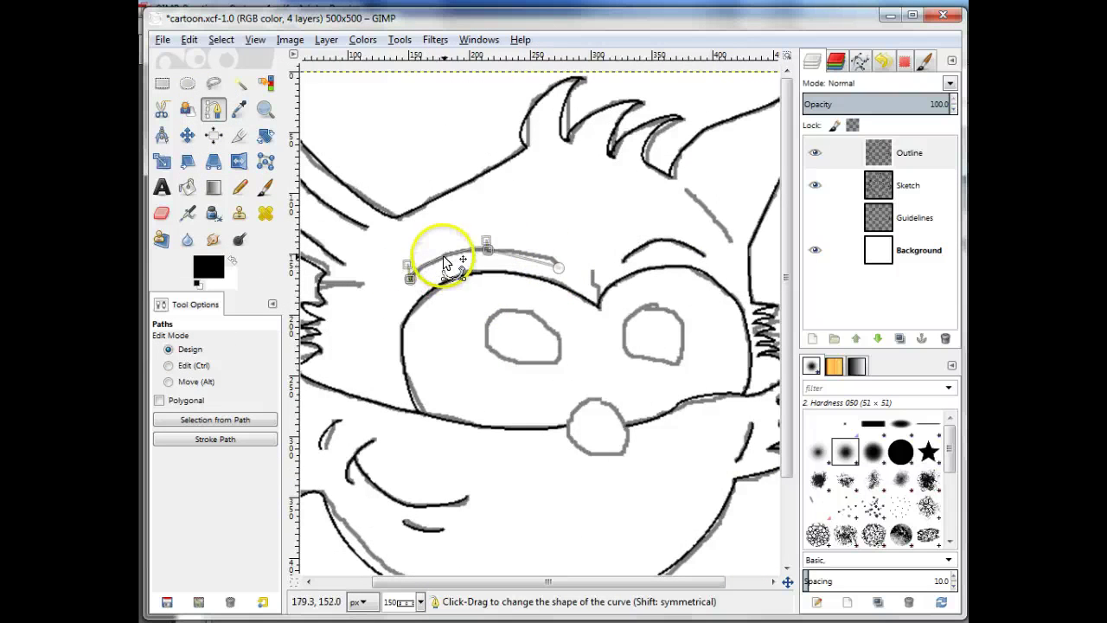
drag(525, 259, 526, 252)
Adjust the handles of the left eyebrow path's middle and end anchors to match the sketch, and stroke the path.
ctrl+scroll(422, 293, up, 3)
ctrl+drag(393, 210, 413, 153)
click(599, 132)
drag(519, 131, 497, 123)
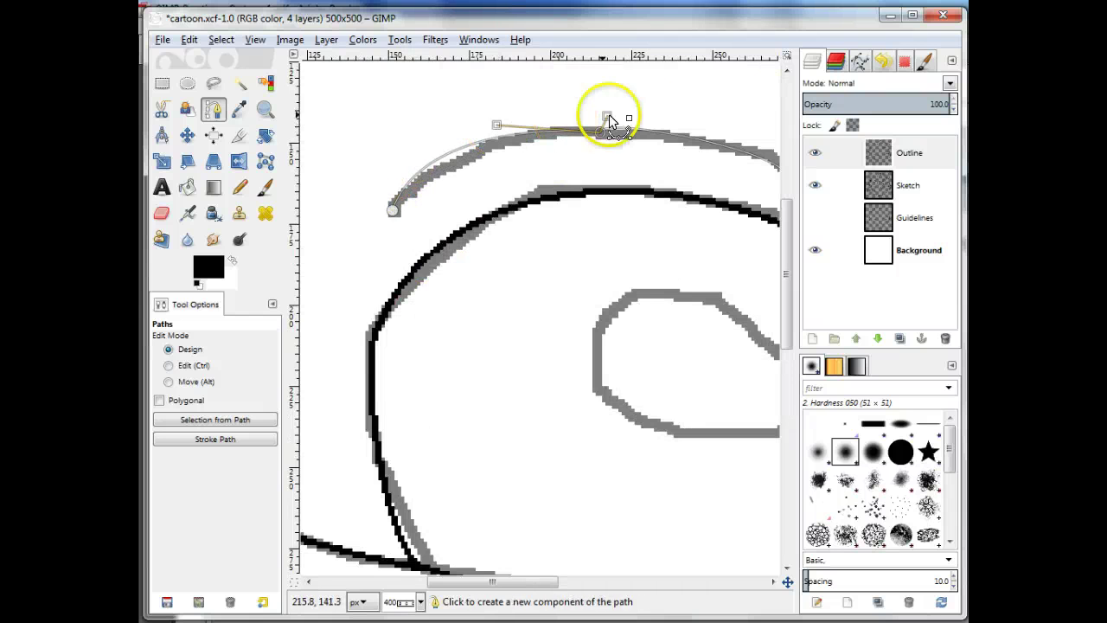
drag(606, 117, 697, 129)
click(723, 582)
mouse_move(550, 179)
ctrl+mouse_down()
mouse_move(549, 147)
mouse_move(491, 147)
ctrl+mouse_up()
click(258, 438)
click(372, 328)
Trace the short curved line between the hair tuft and the right ear's base with a new two-anchor path and stroke it.
scroll(571, 419, down, 3)
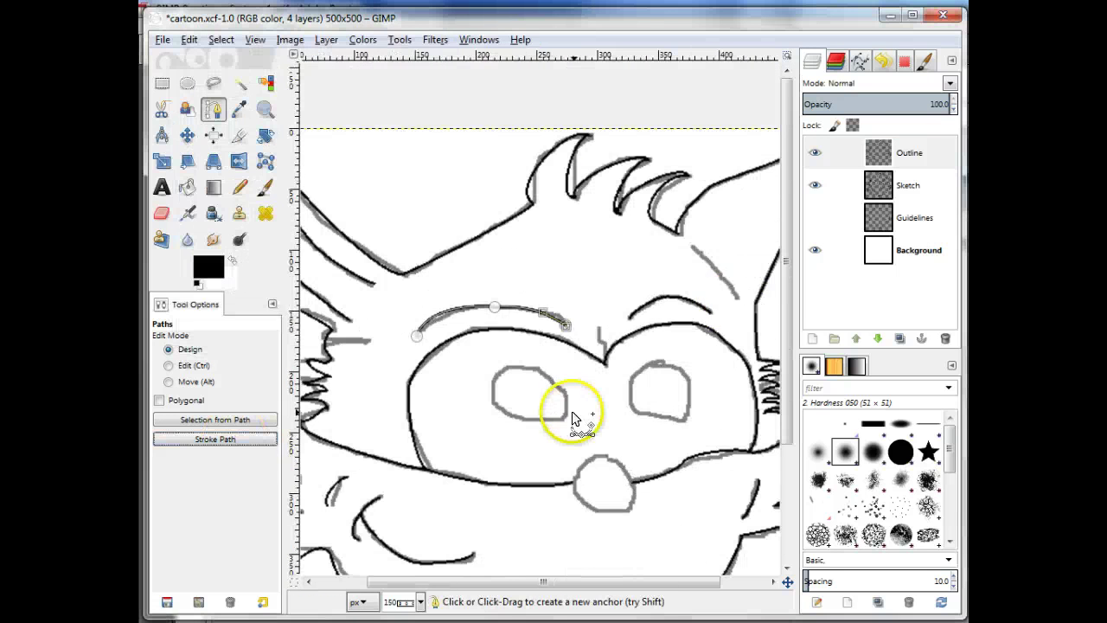
click(187, 134)
click(213, 109)
click(737, 298)
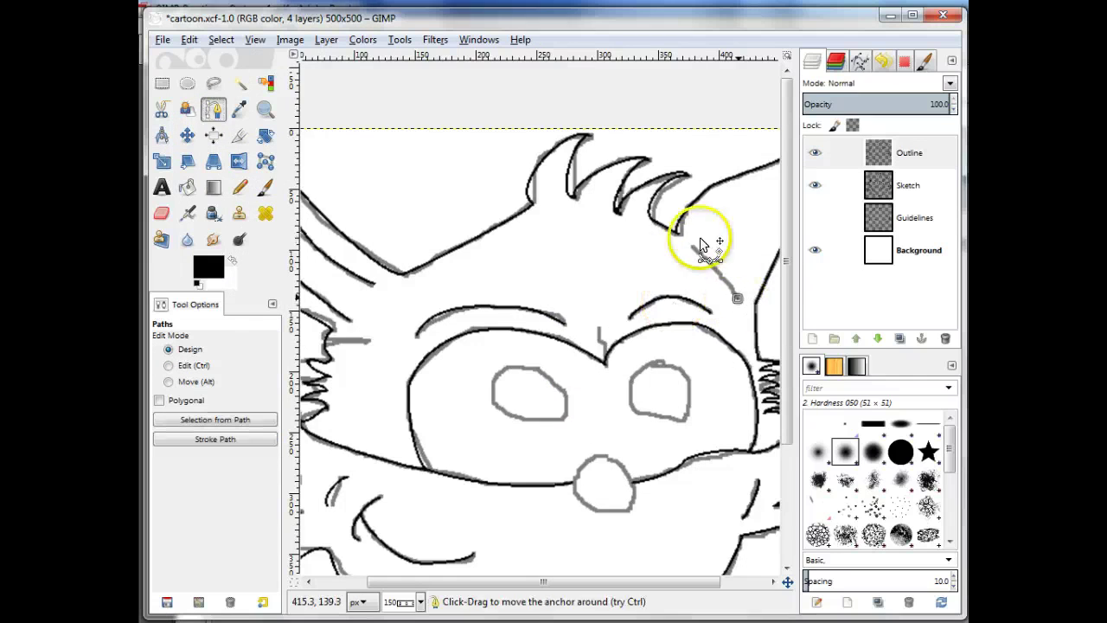
click(692, 246)
ctrl+drag(737, 296, 717, 253)
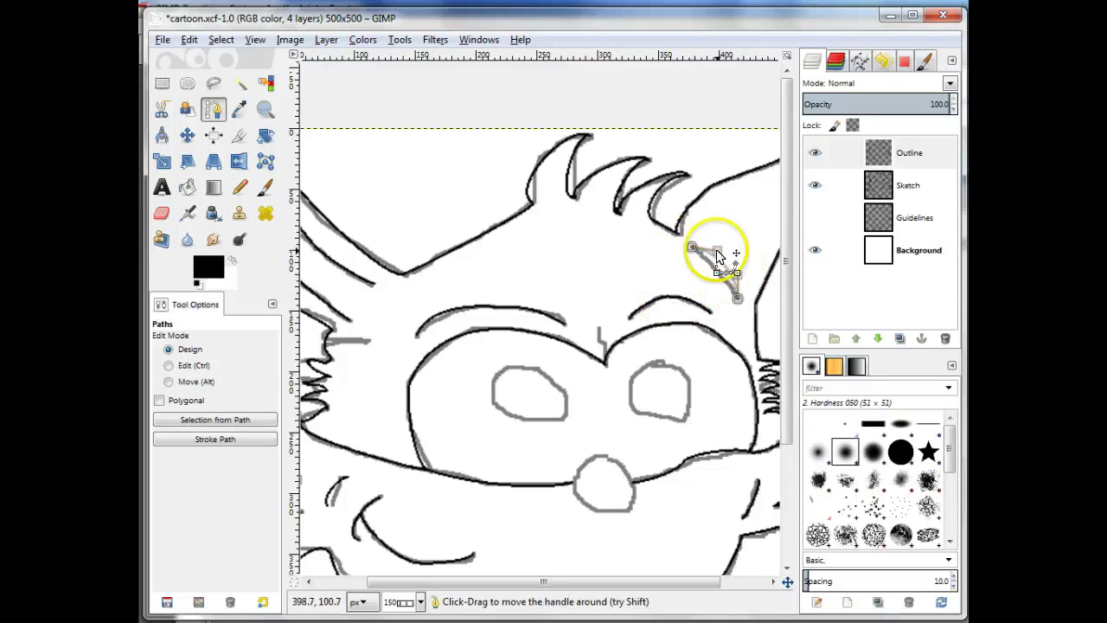
click(260, 438)
click(470, 371)
Compare the traced outline with the sketch by repeatedly hiding and showing the Sketch layer, with the path overlay out of view.
scroll(469, 371, down, 1)
click(814, 217)
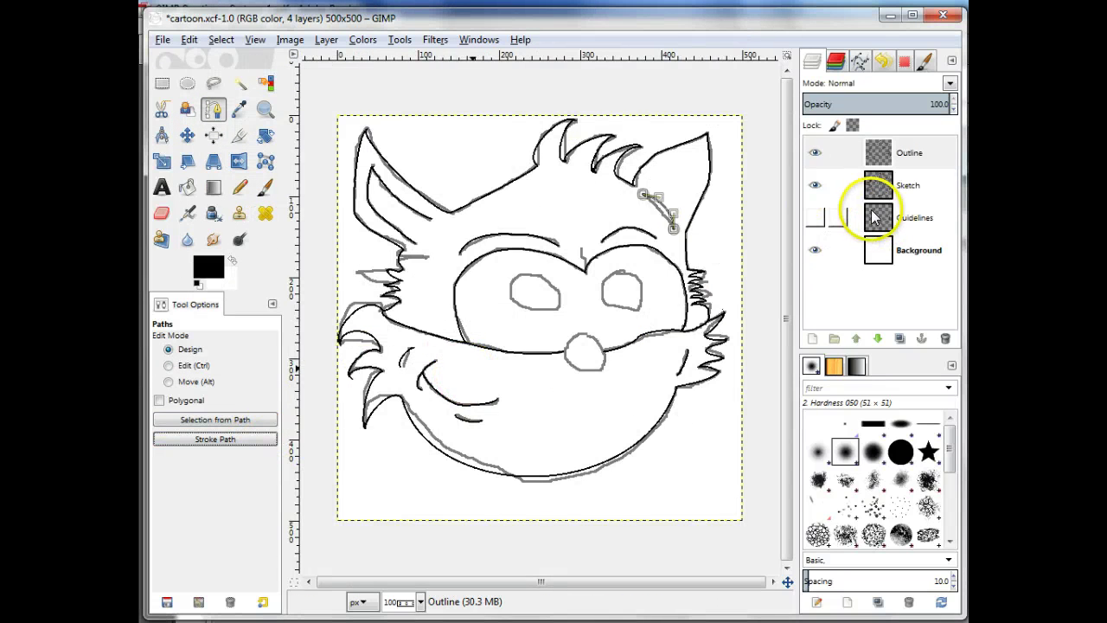
click(815, 186)
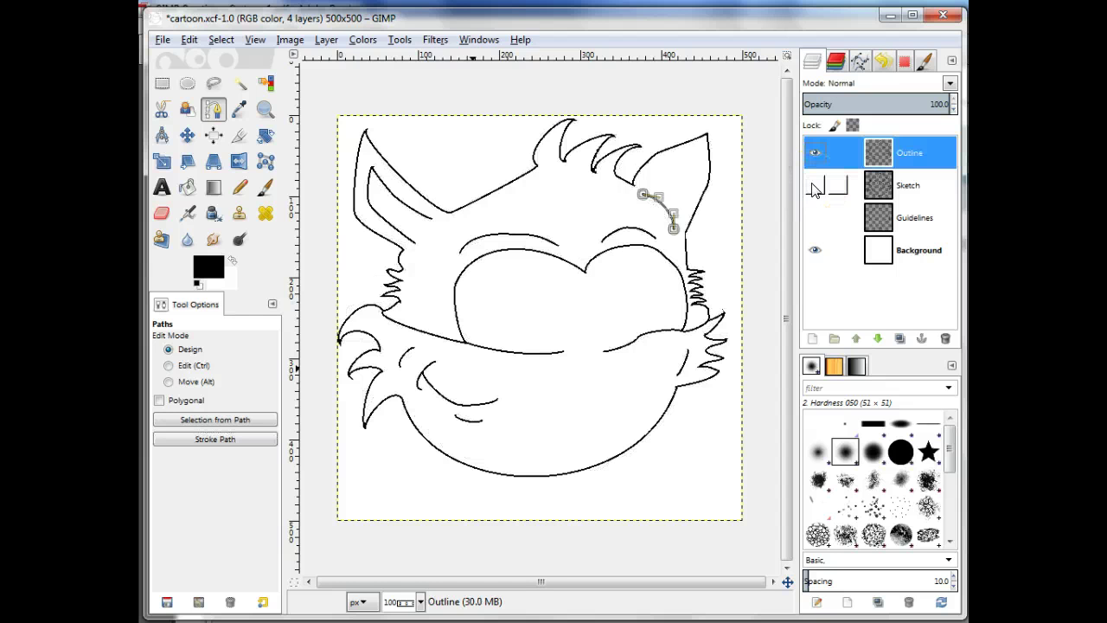
click(815, 186)
click(188, 134)
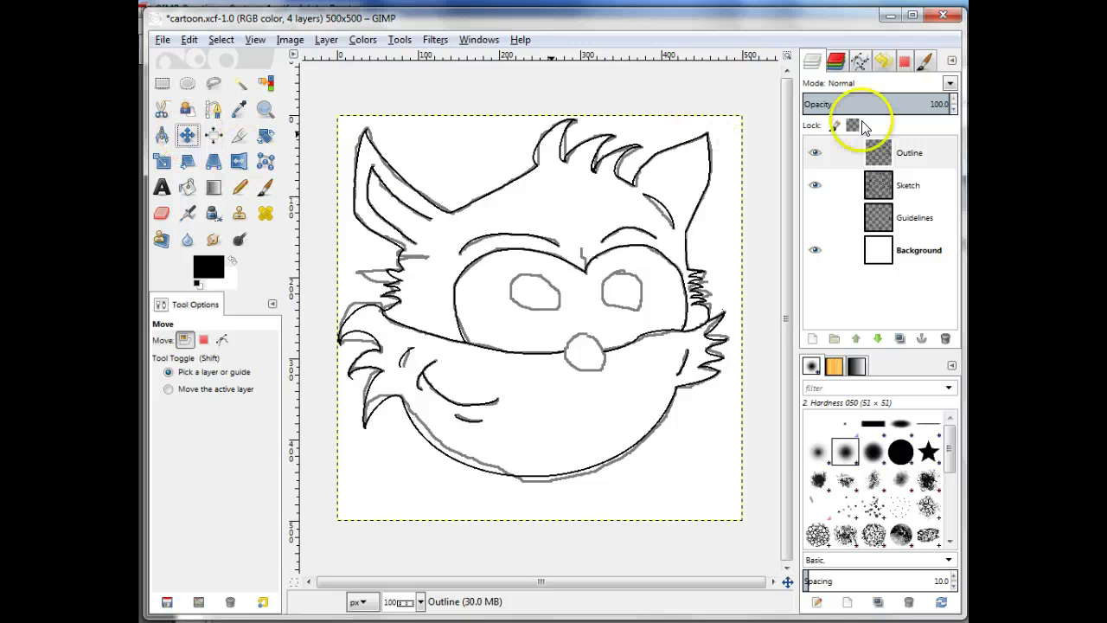
click(815, 186)
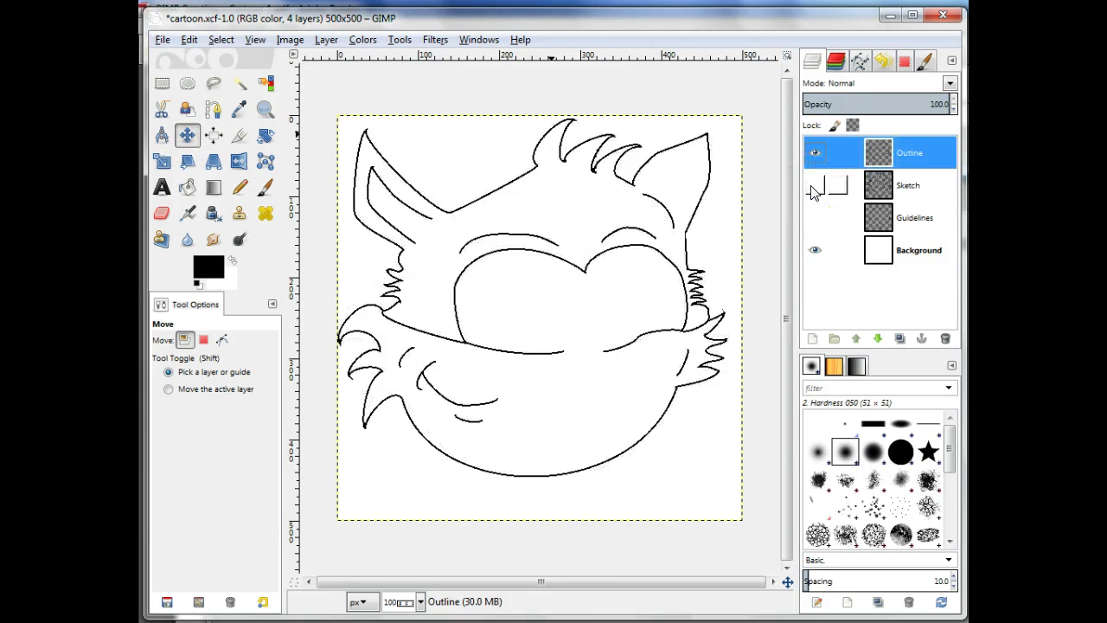
click(814, 186)
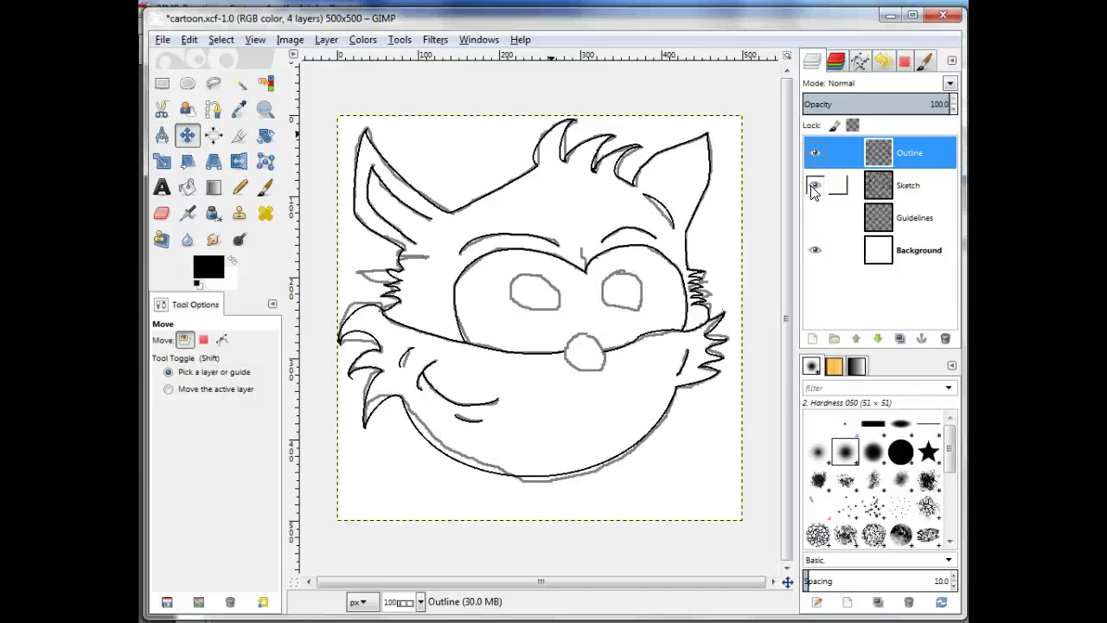
click(815, 186)
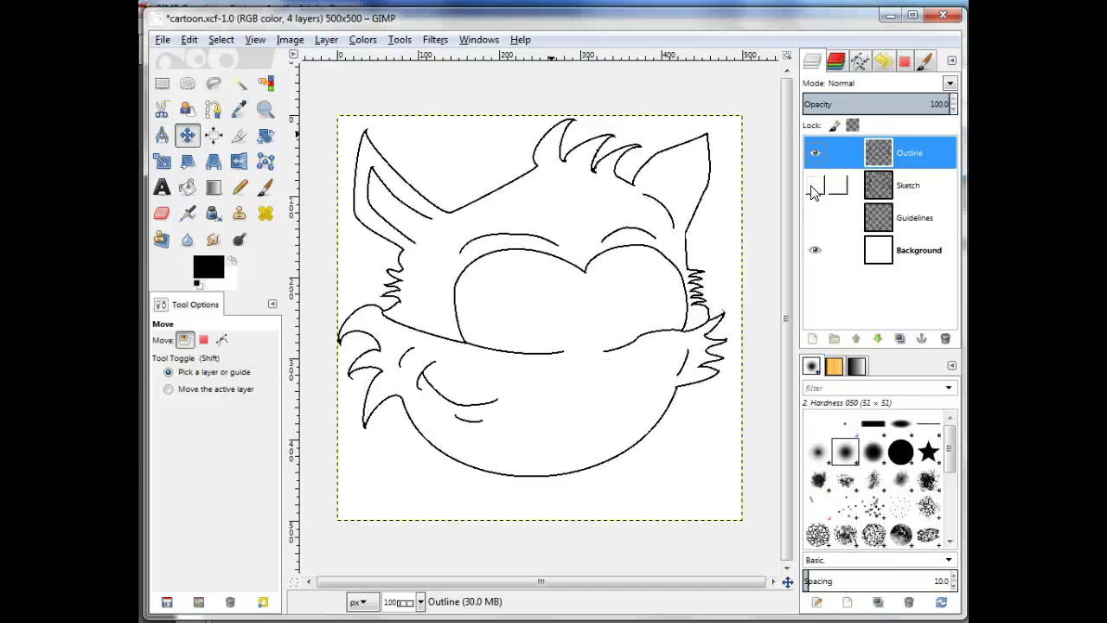
click(814, 186)
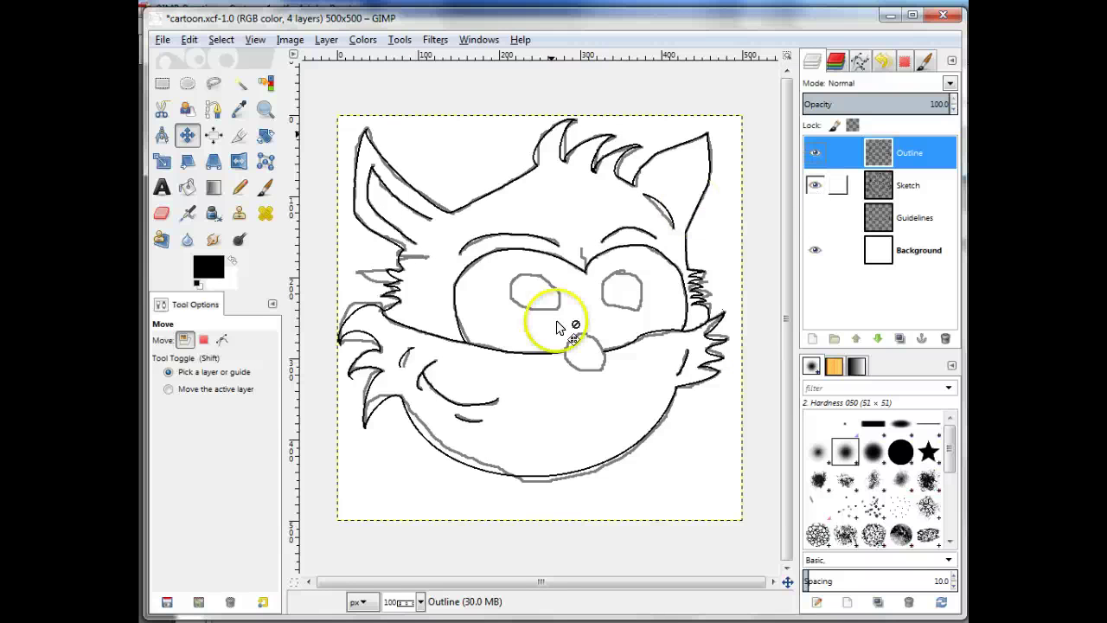